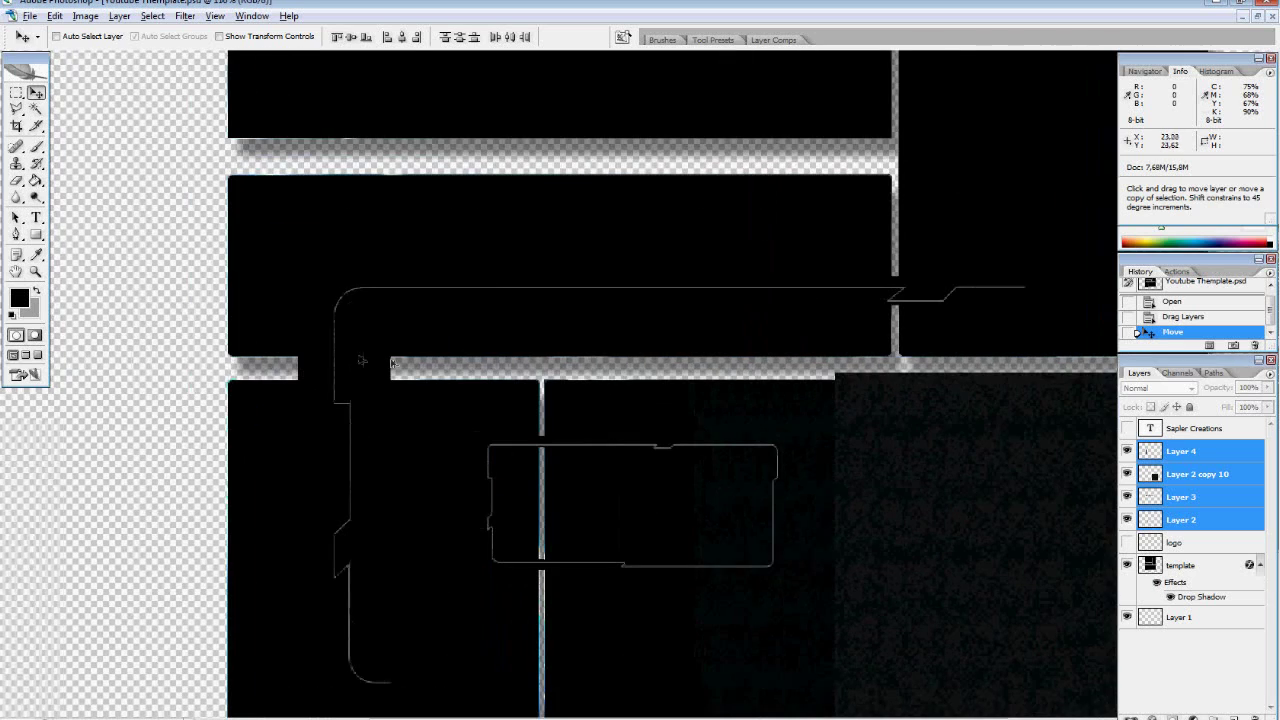
Delete the hidden logo layer and the hidden title text layer
click(1130, 498)
click(1130, 499)
click(1128, 521)
click(1128, 522)
click(1152, 523)
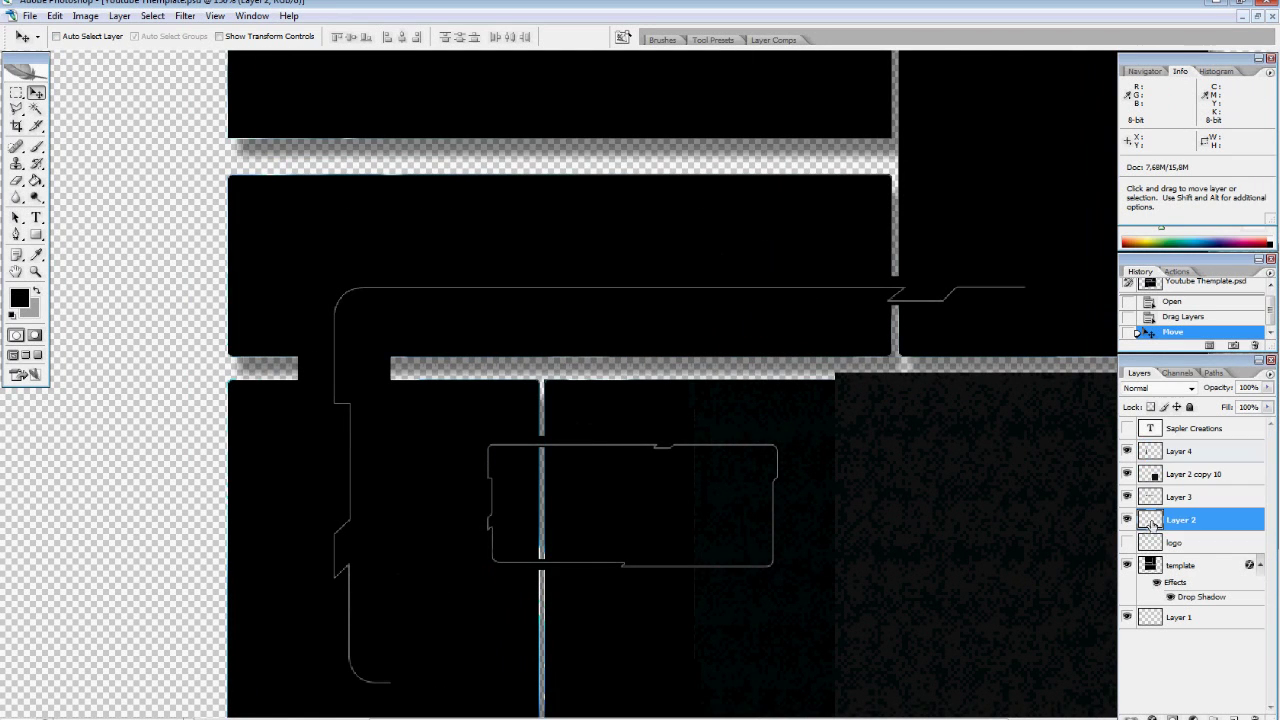
click(1158, 543)
ctrl+click(1178, 430)
key(Delete)
Reorder the outline layers and merge Layer 3 with Layer 4
drag(1150, 456, 1162, 508)
click(1129, 475)
click(1129, 475)
click(1165, 453)
ctrl+click(1183, 435)
right_click(1183, 438)
click(1146, 401)
Align the merged outline with the upper-left corner of the panel below the video area and set its opacity to 77%
drag(388, 325, 298, 247)
drag(1219, 388, 1157, 391)
drag(310, 256, 294, 218)
key(3)
key(9)
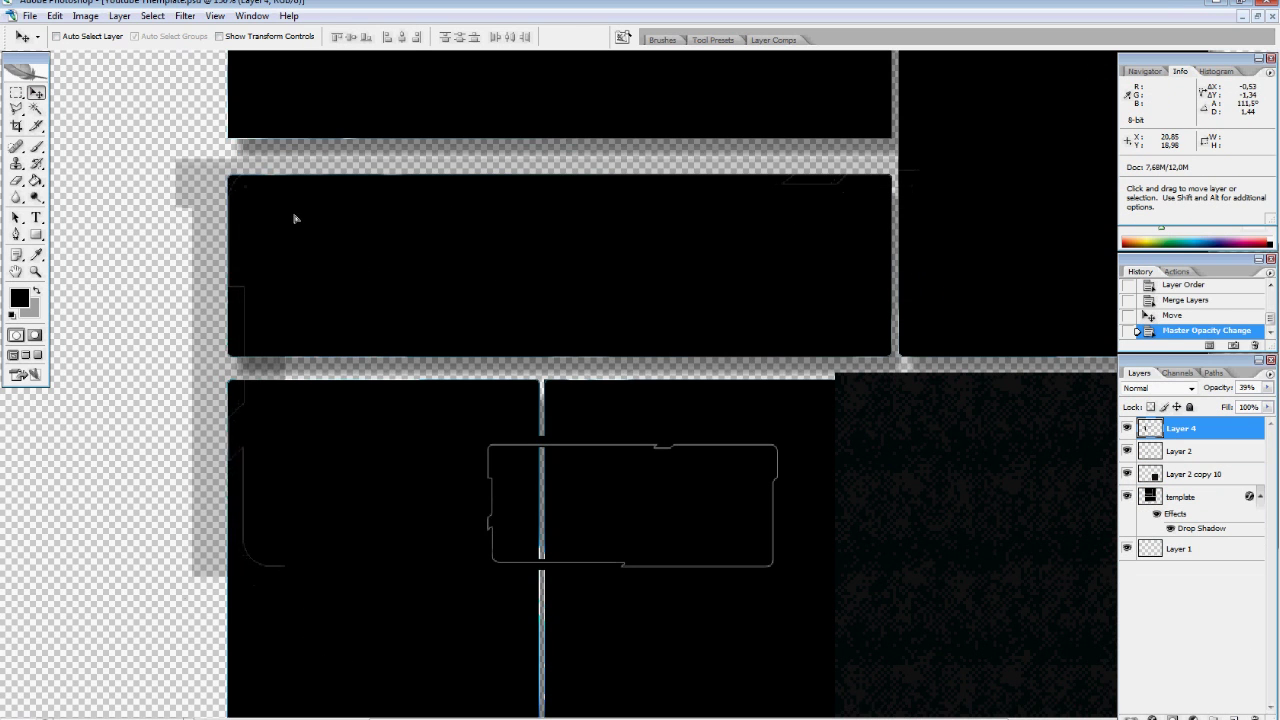
drag(1215, 388, 1244, 388)
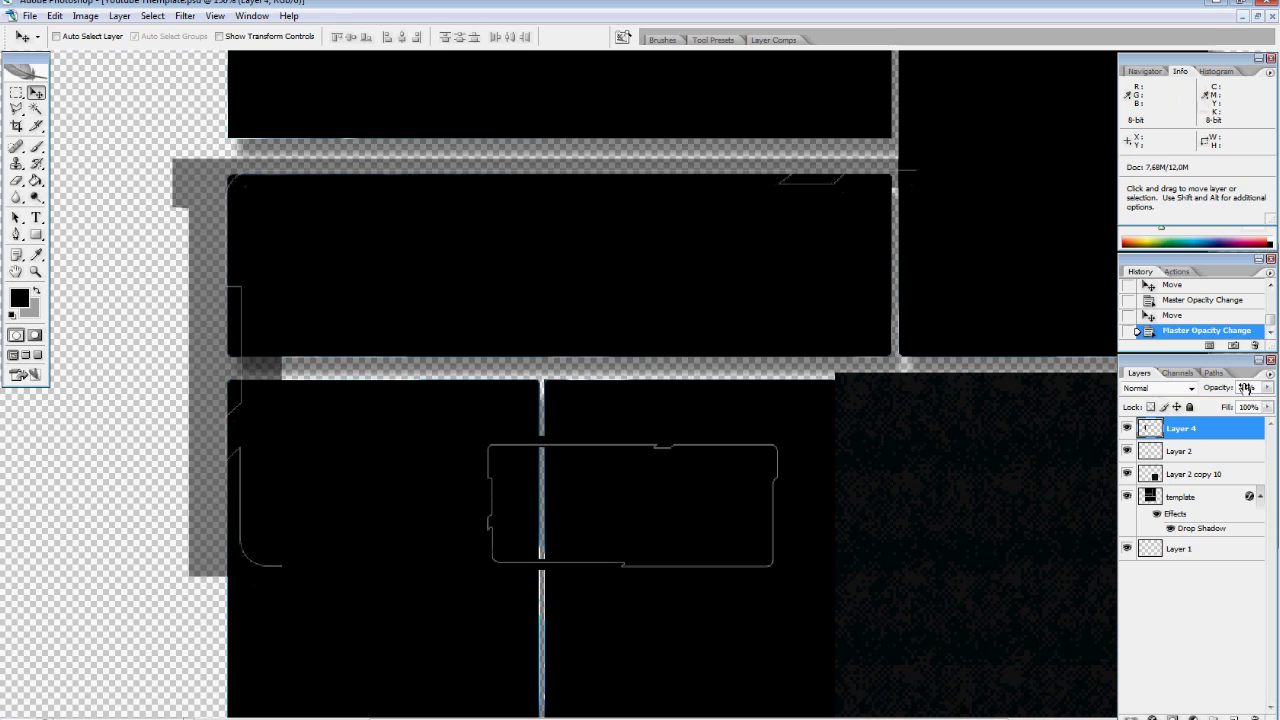
key(m)
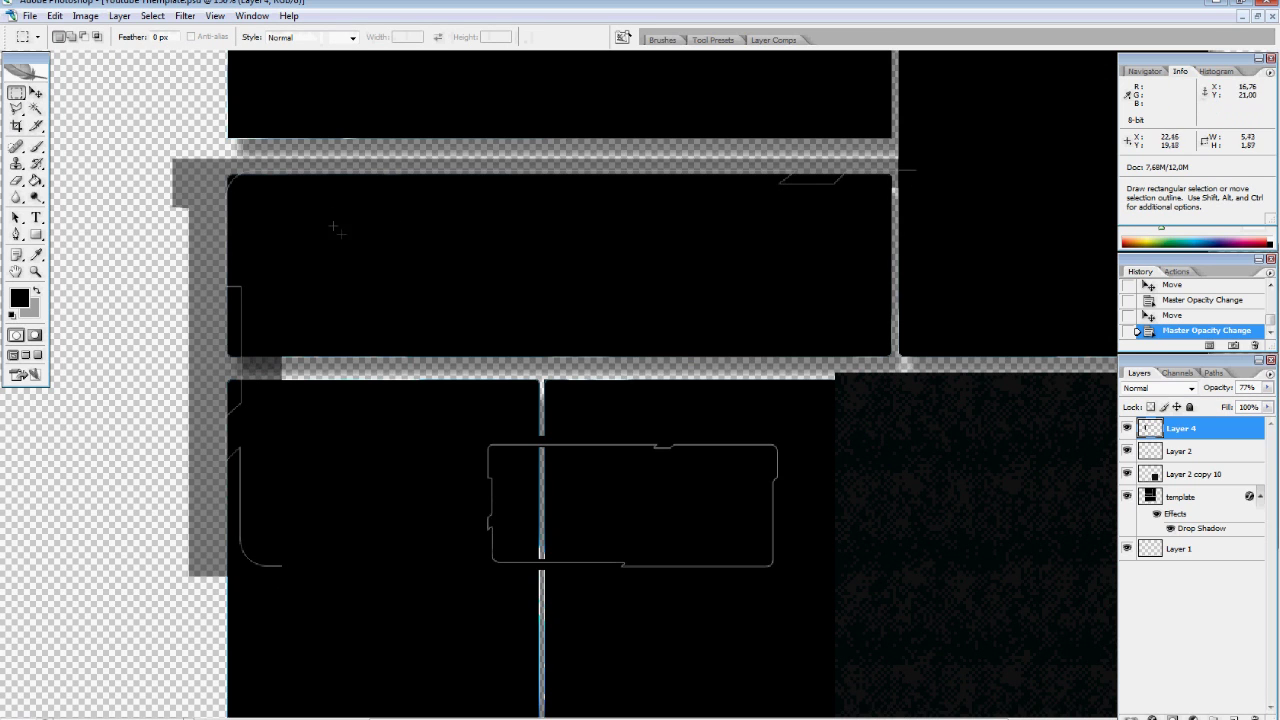
drag(175, 277, 327, 628)
key(ctrl+j)
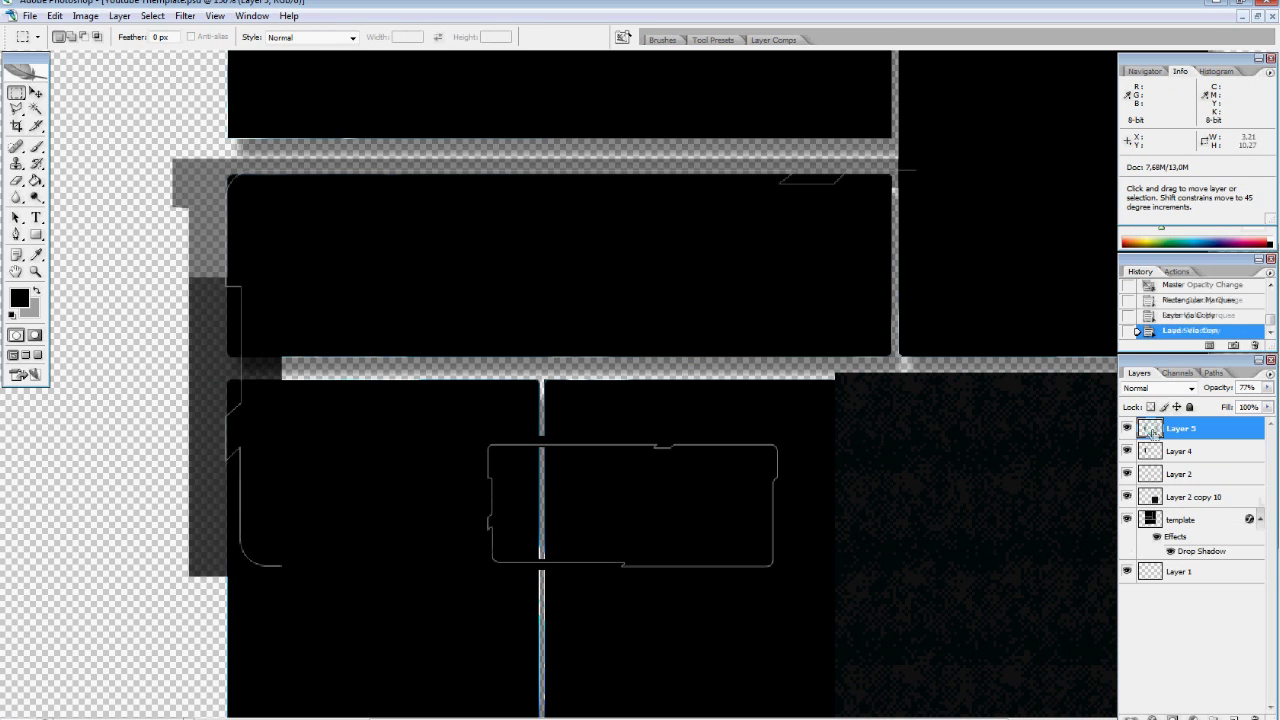
ctrl+click(1151, 430)
click(1163, 449)
key(ctrl+alt+z)
key(ctrl+alt+z)
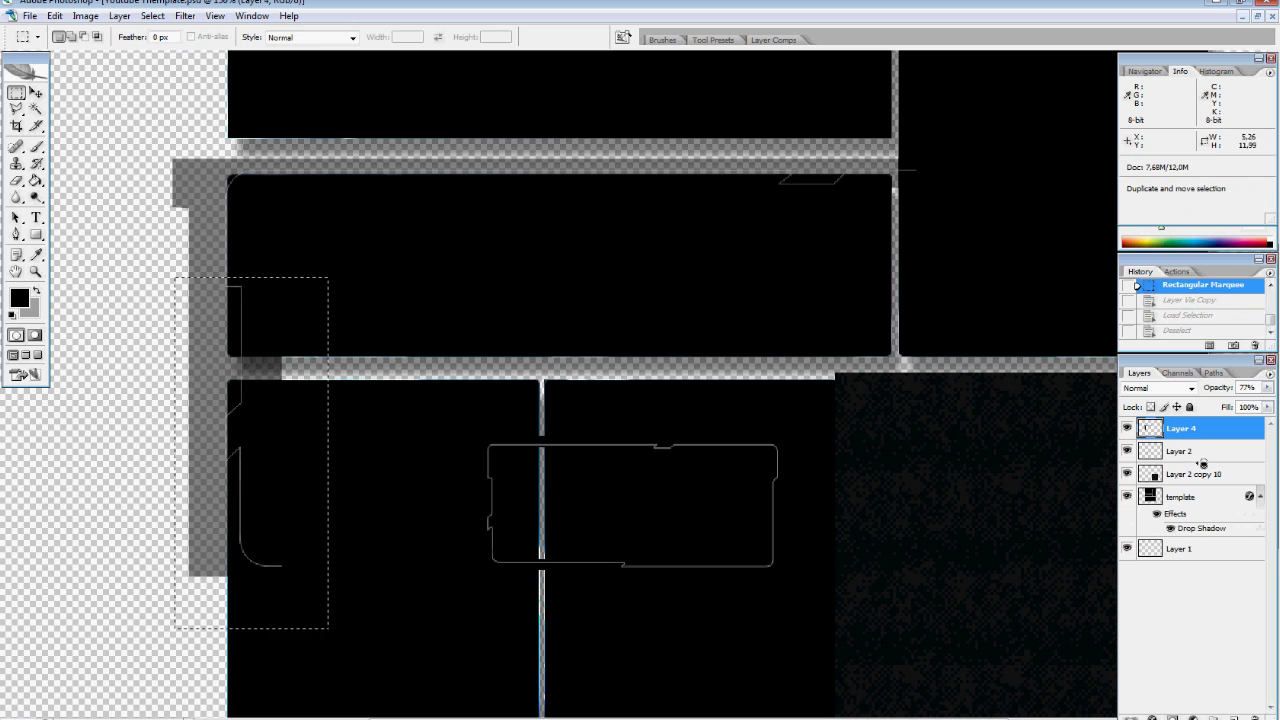
key(ctrl+d)
key(v)
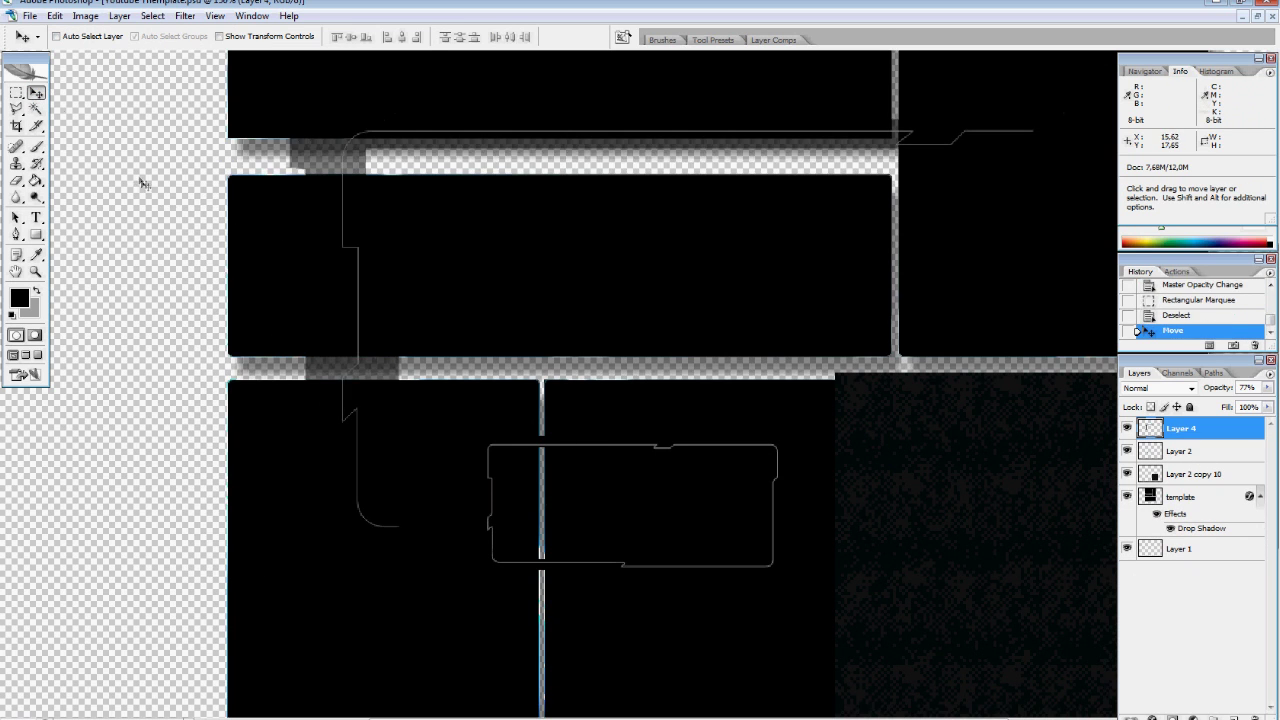
Copy the upper part of the outline to a new layer and place Layer 4 directly above the template layer
key(m)
drag(169, 282, 684, 136)
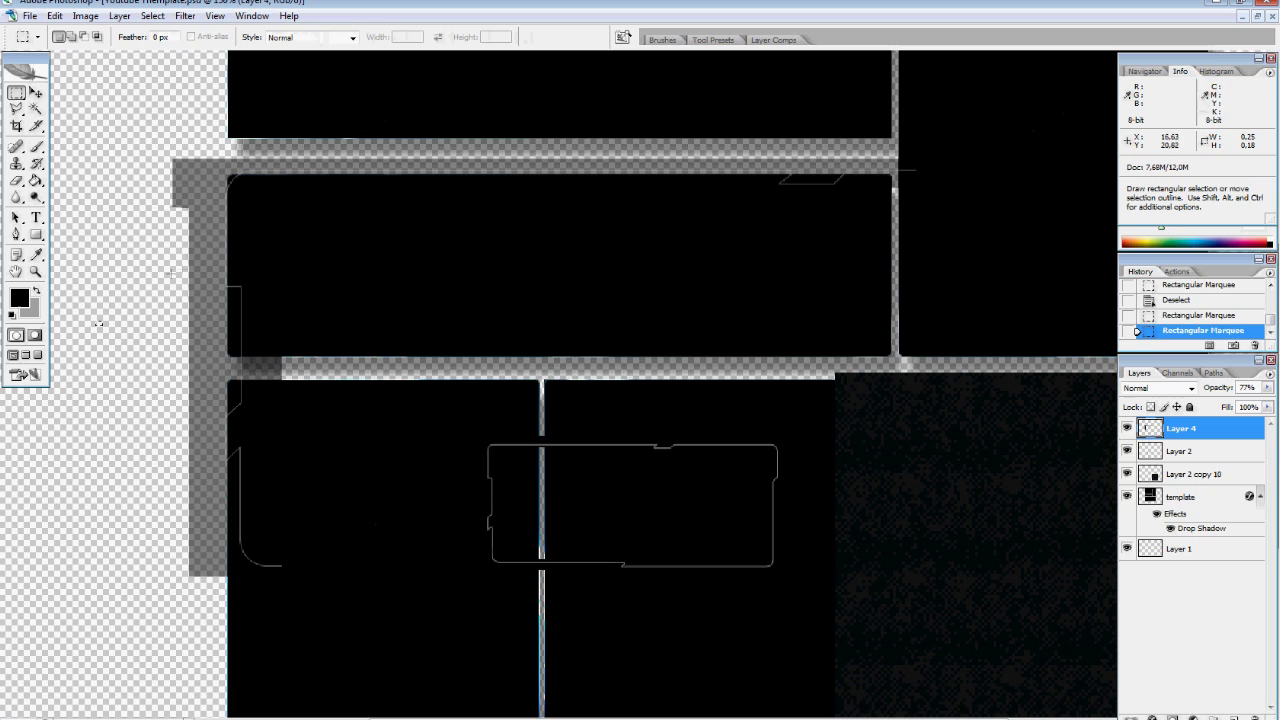
key(ctrl+j)
drag(1180, 451, 1170, 506)
Move Layer 4's outline away from the info panel and set Layer 5's opacity to 100%
key(v)
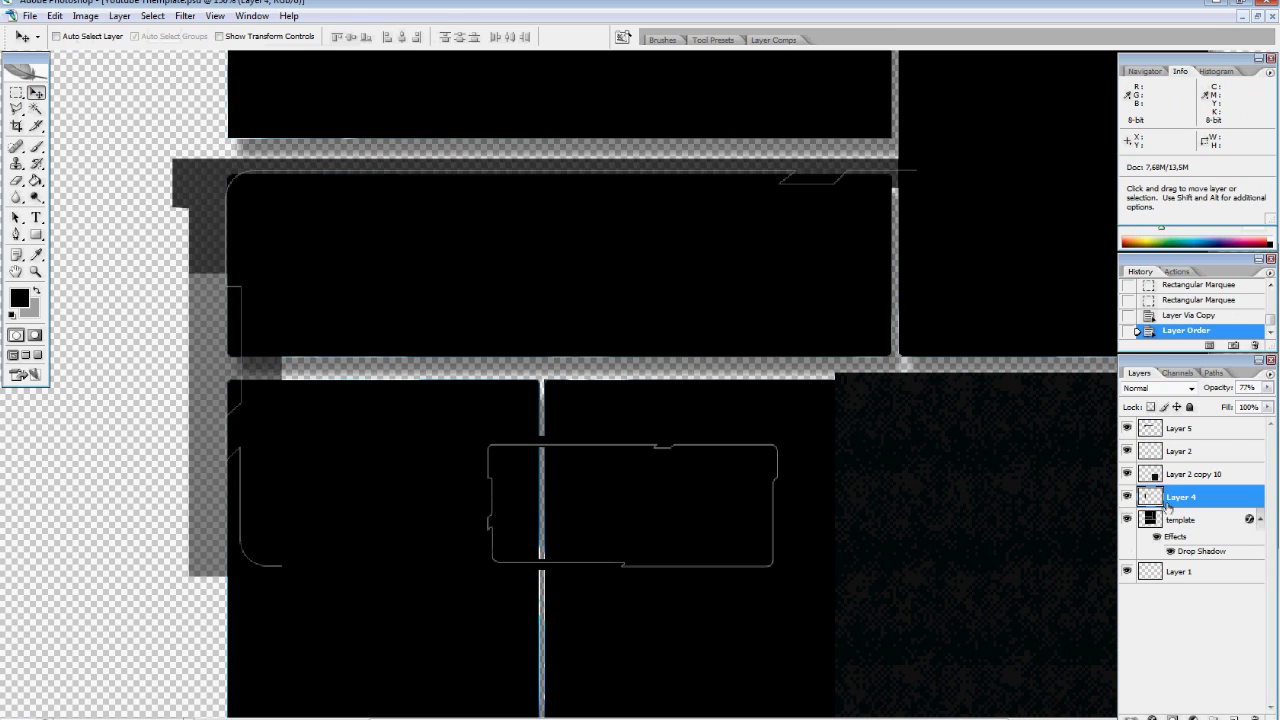
drag(519, 117, 786, 387)
click(1182, 429)
drag(1219, 391, 1276, 396)
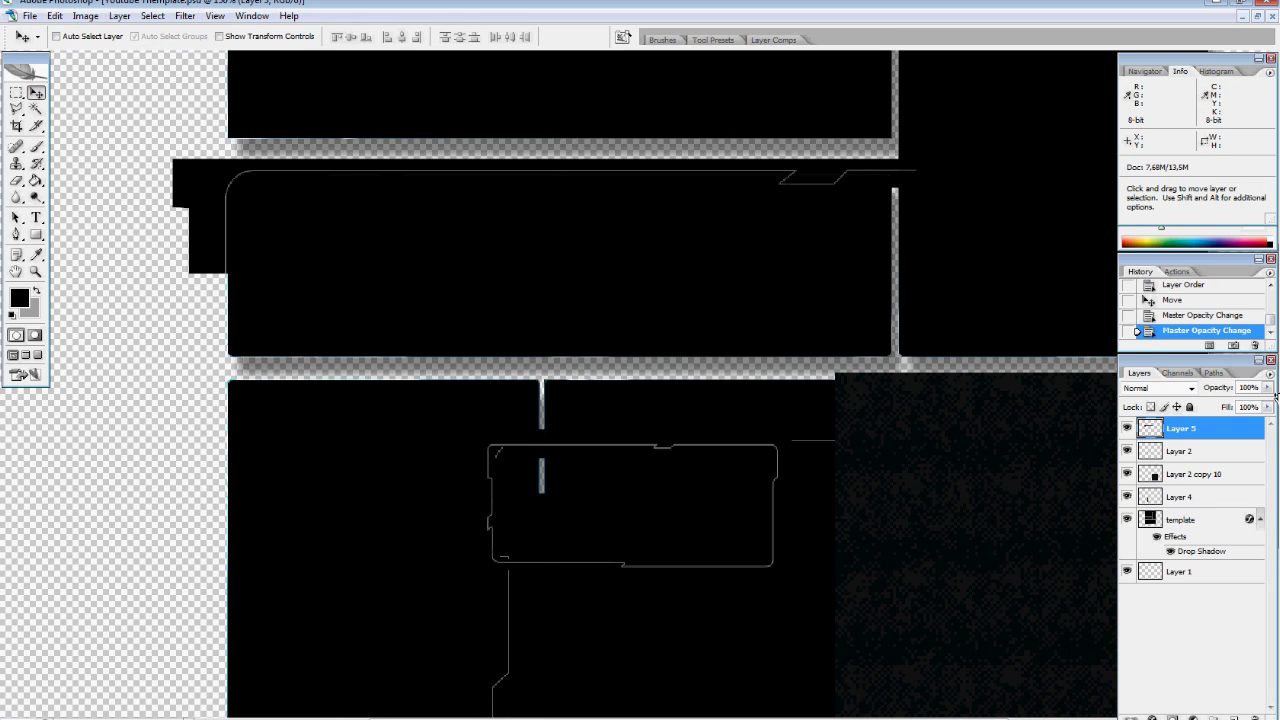
Duplicate Layer 5, flip the copy horizontally and vertically, and place it along the info panel's lower edge at 100% opacity
key(ctrl+j)
drag(350, 213, 251, 246)
click(55, 16)
mouse_move(90, 263)
click(300, 432)
click(30, 16)
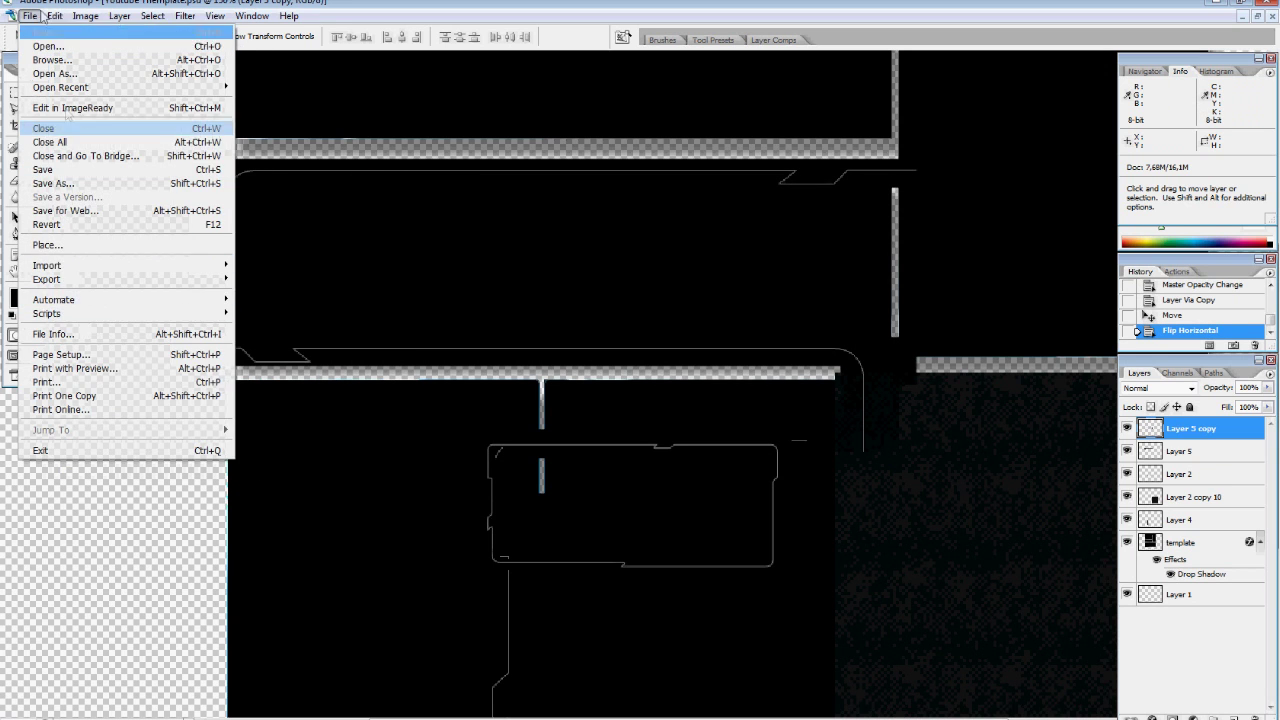
click(362, 404)
drag(362, 404, 414, 366)
drag(1217, 388, 1275, 390)
Merge the upper and lower outline pieces and hide Layer 2, Layer 2 copy 10 and Layer 4
click(1186, 451)
shift+click(1185, 432)
key(ctrl+e)
drag(1128, 451, 1129, 497)
Copy the outline's left edge segment to a new layer and move it down to extend the left side
click(16, 94)
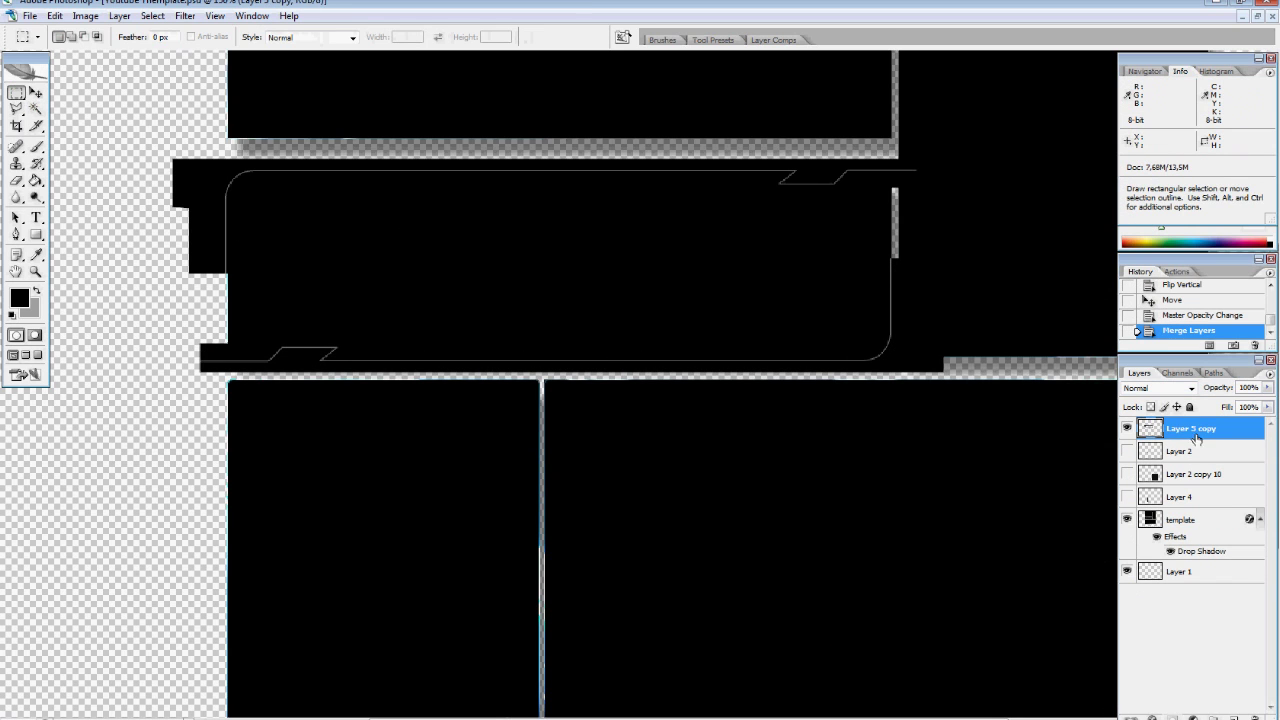
drag(186, 203, 266, 280)
key(ctrl+j)
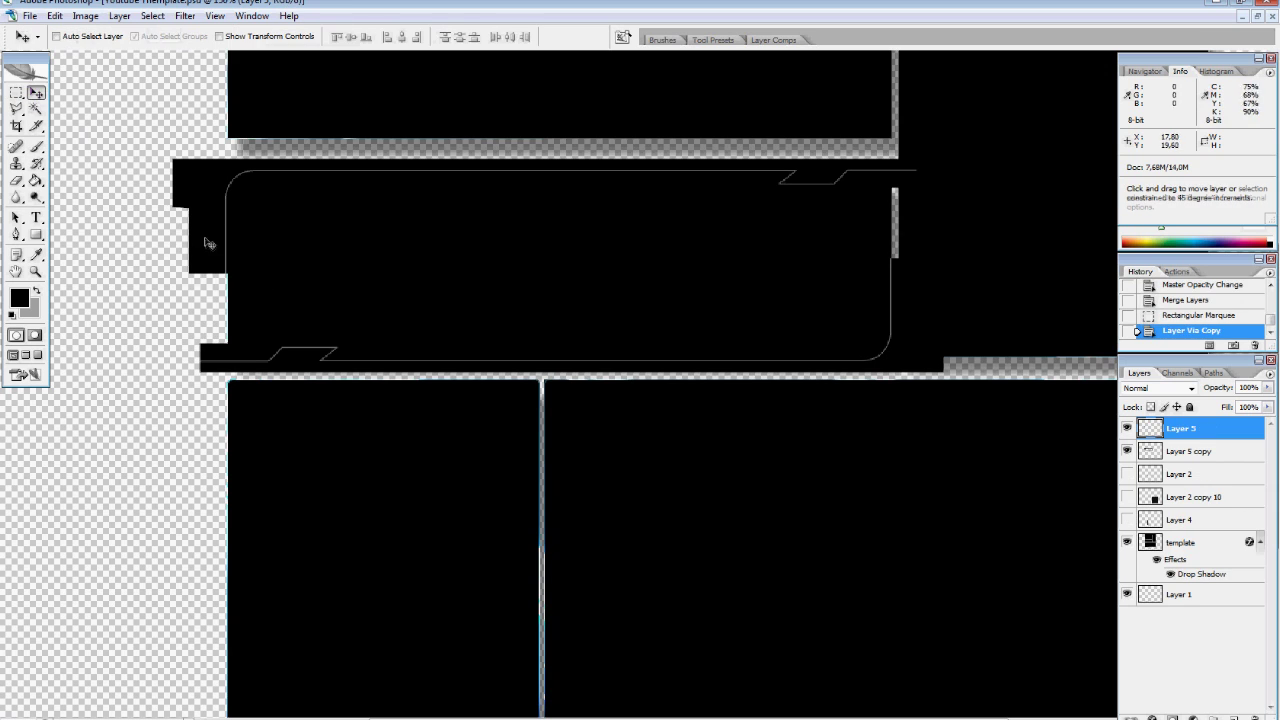
drag(206, 243, 206, 296)
Copy the outline's upper-left corner to a new layer, flip it vertically and fit it as the lower-left corner
drag(267, 156, 211, 217)
key(ctrl+j)
key(Return)
click(1203, 456)
key(ctrl+j)
click(30, 16)
mouse_move(76, 304)
mouse_move(55, 16)
mouse_move(86, 271)
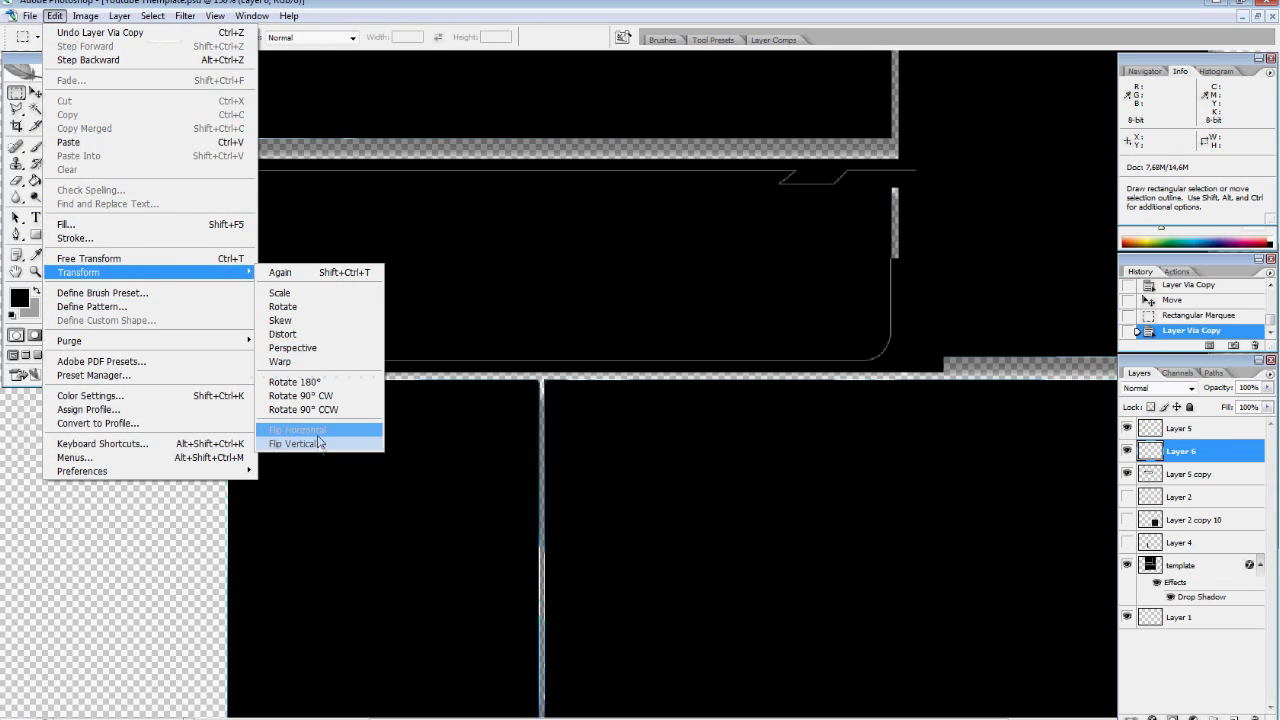
click(300, 520)
key(v)
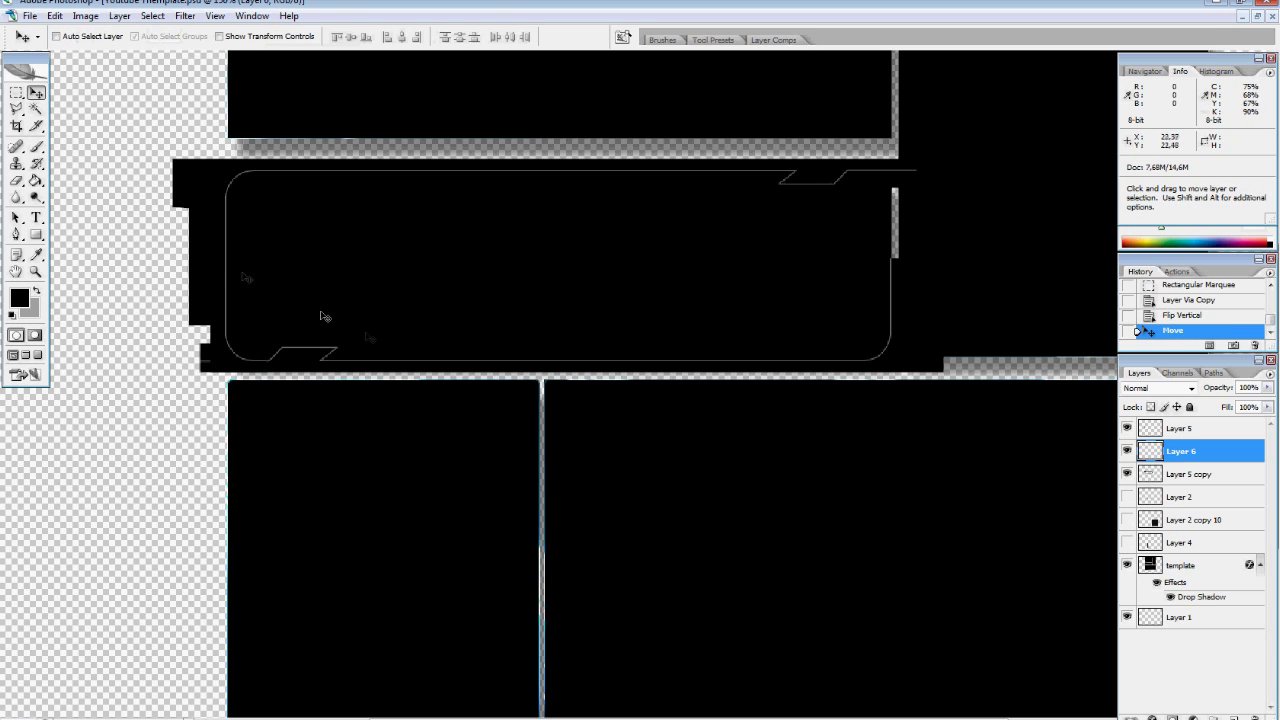
Clear the excess of Layer 5 copy that sticks out past the outline's lower-left corner
key(m)
click(1172, 475)
key(Delete)
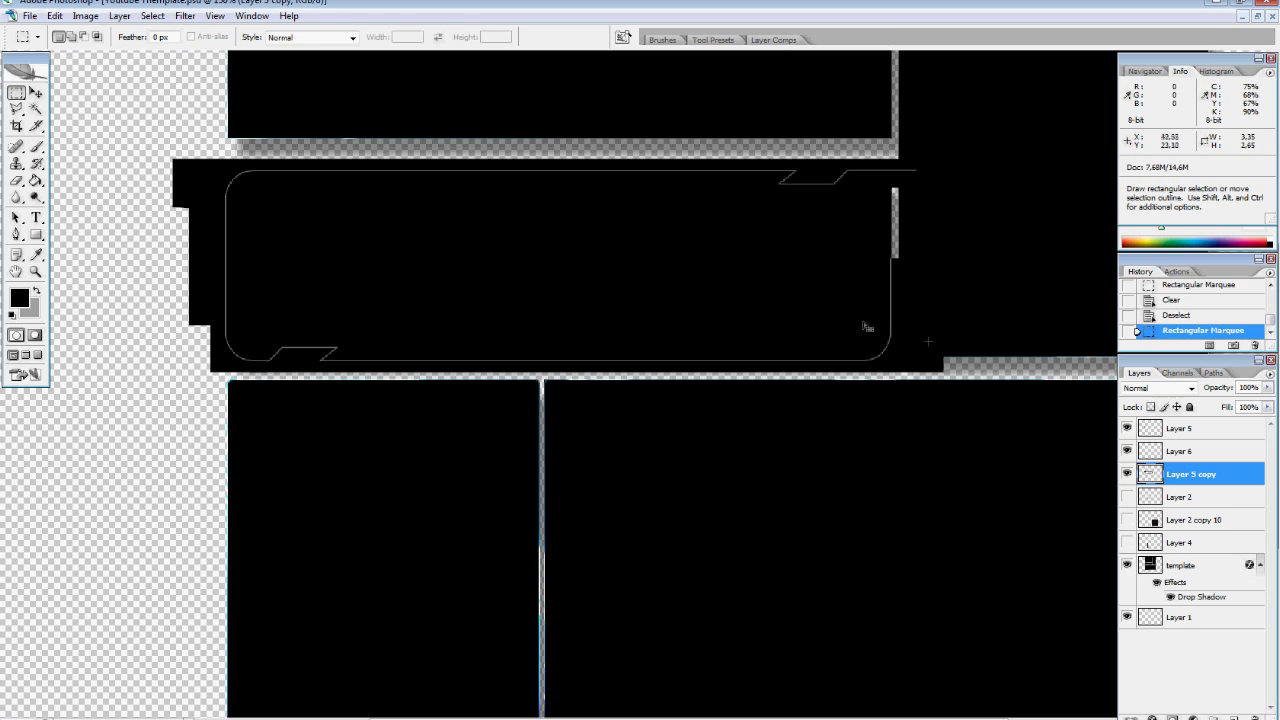
Copy the outline's right edge segment to a new layer and move it up to extend the right side
key(ctrl+j)
key(v)
drag(889, 231, 889, 231)
Copy the lower-right corner of Layer 5 copy to a new layer, flip it vertically and fit it as the upper-right corner
click(1188, 496)
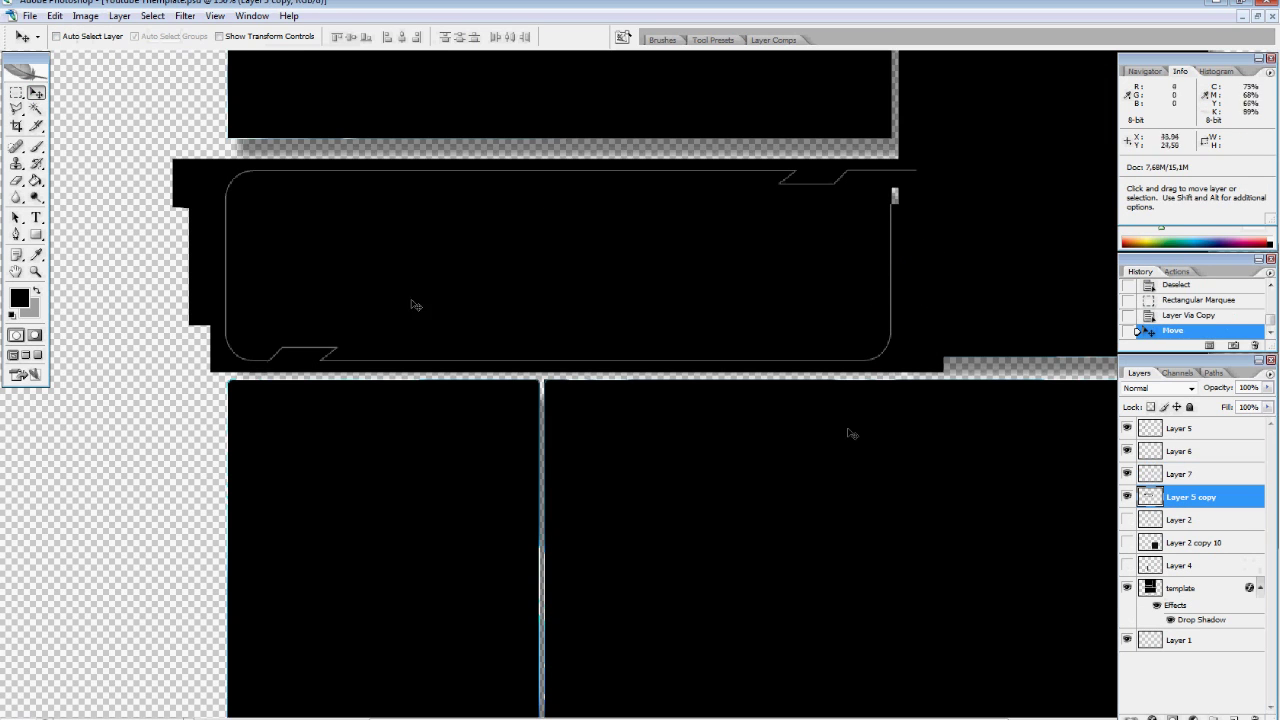
key(m)
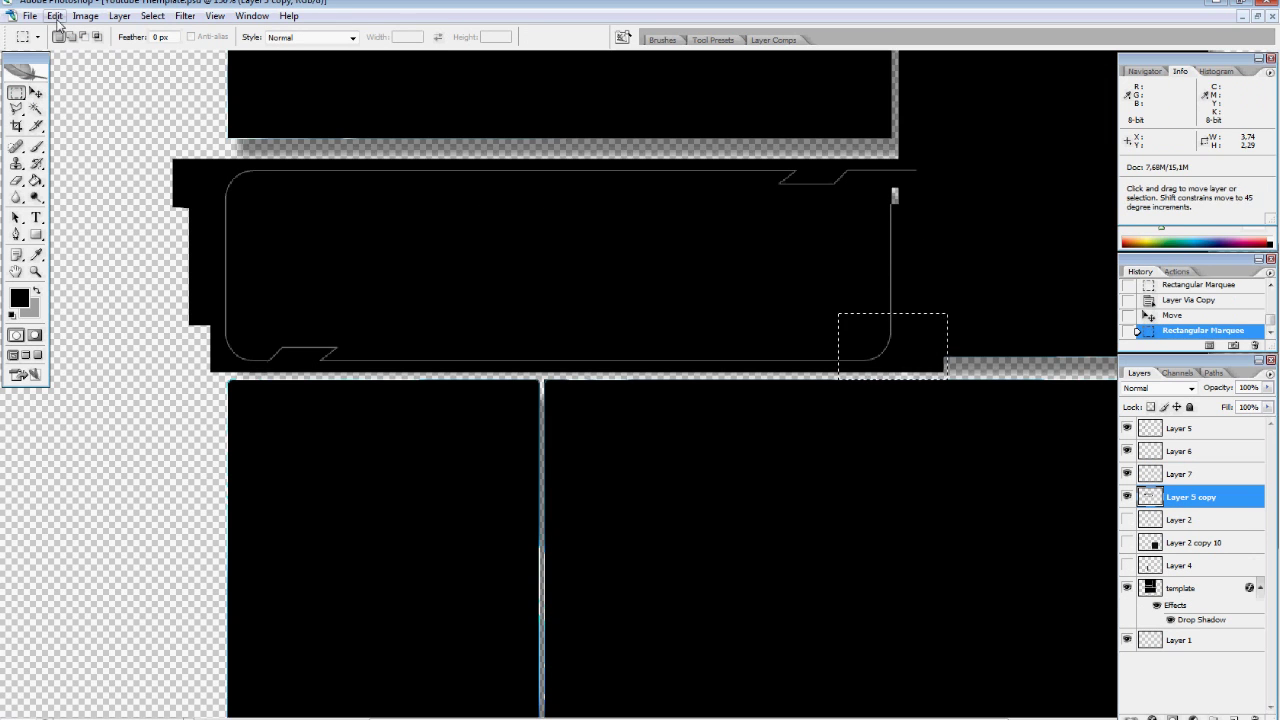
key(ctrl+j)
click(55, 16)
mouse_move(60, 190)
click(310, 439)
key(v)
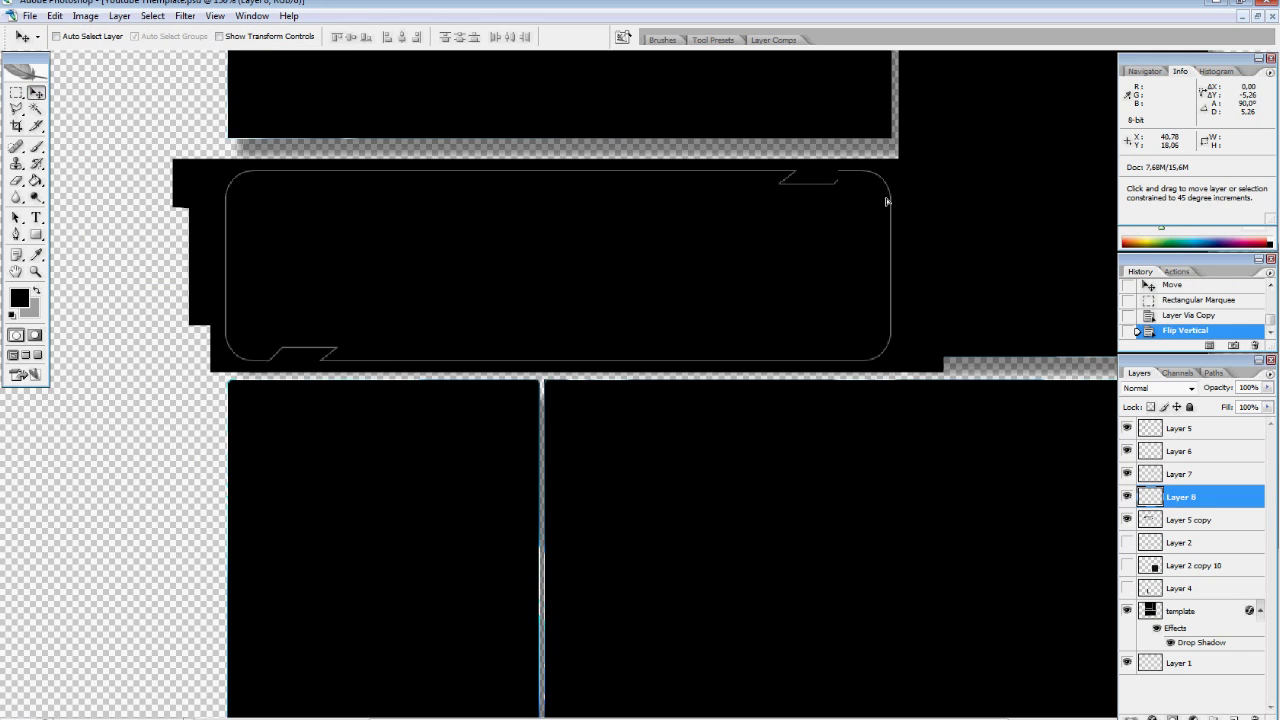
drag(886, 202, 886, 202)
Shift the notch in the outline's top edge slightly left on Layer 5 copy so it joins the upper-right corner
key(m)
key(alt+bracketleft)
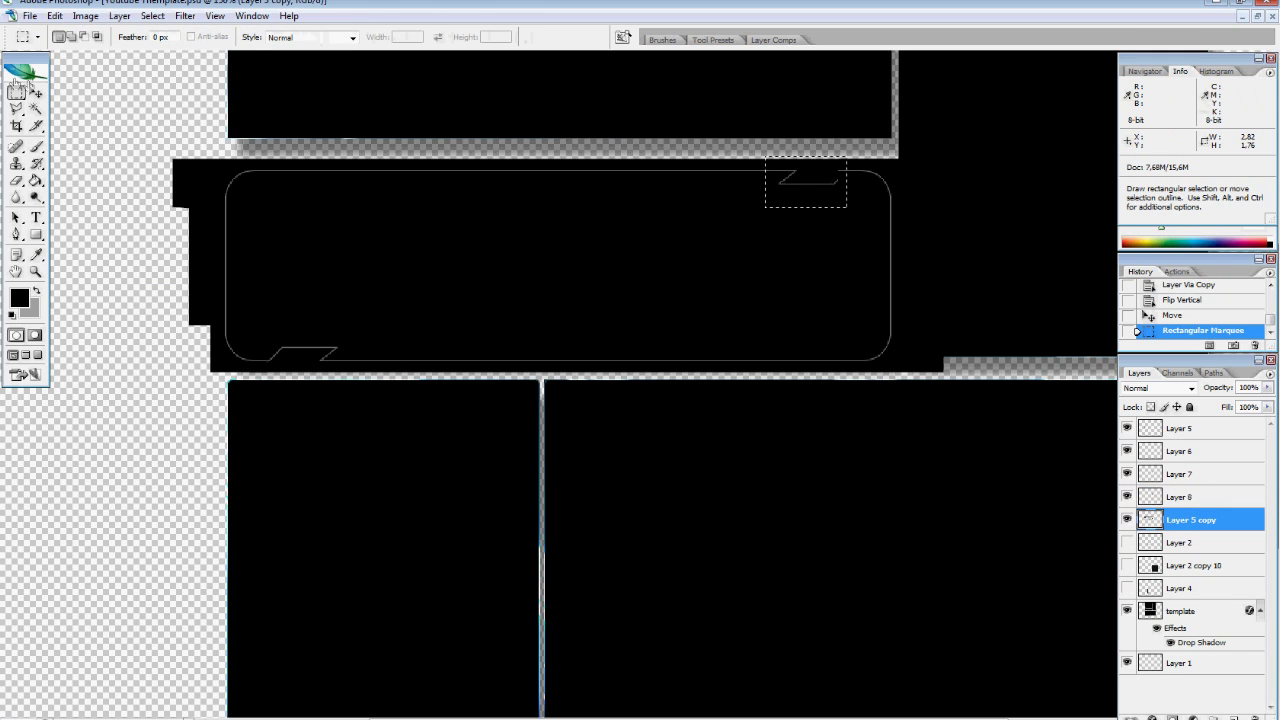
click(36, 92)
drag(804, 188, 794, 188)
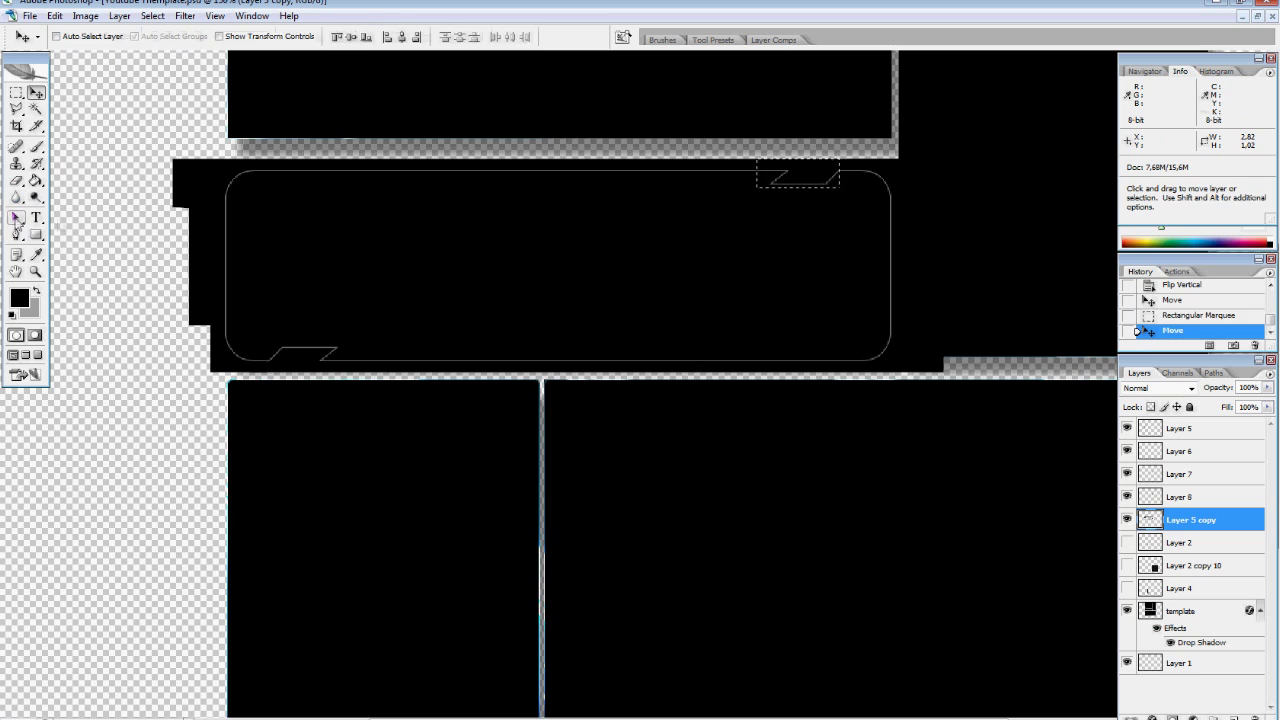
click(16, 218)
key(ctrl+d)
Select the strip beyond the outline's right edge and clear it from Layer 5 copy and the separate piece layers
click(17, 92)
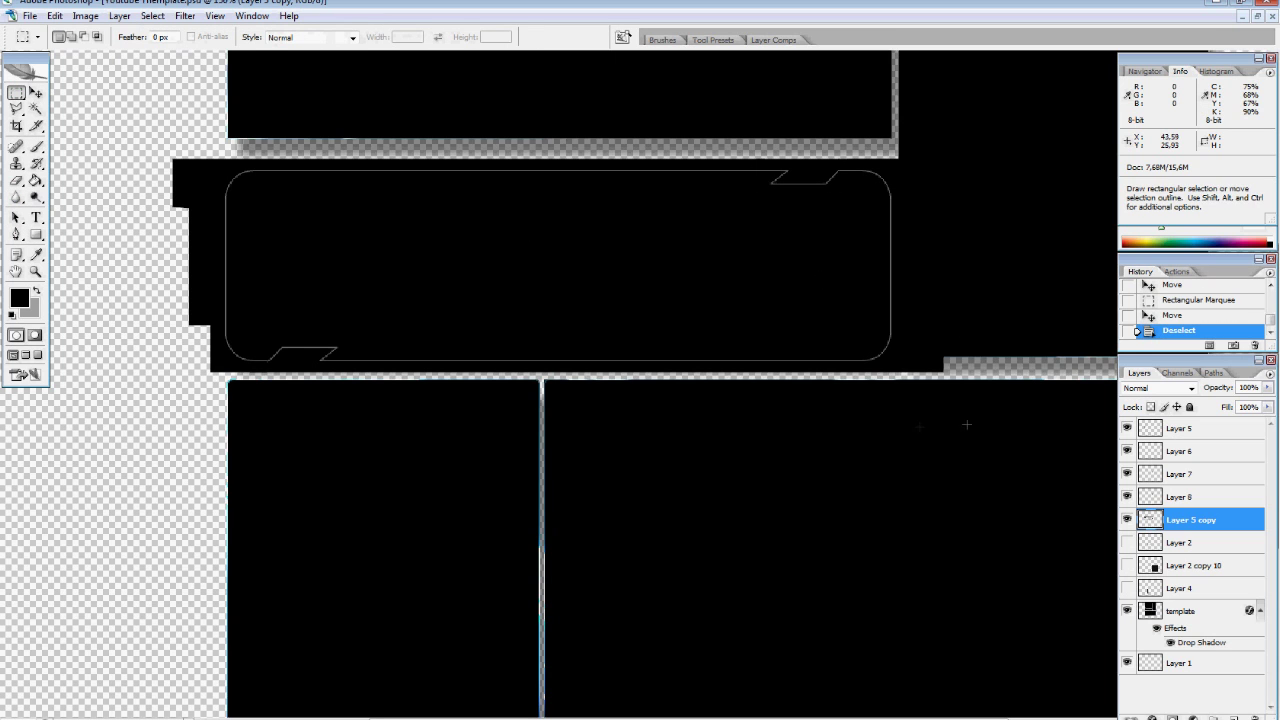
drag(896, 142, 960, 397)
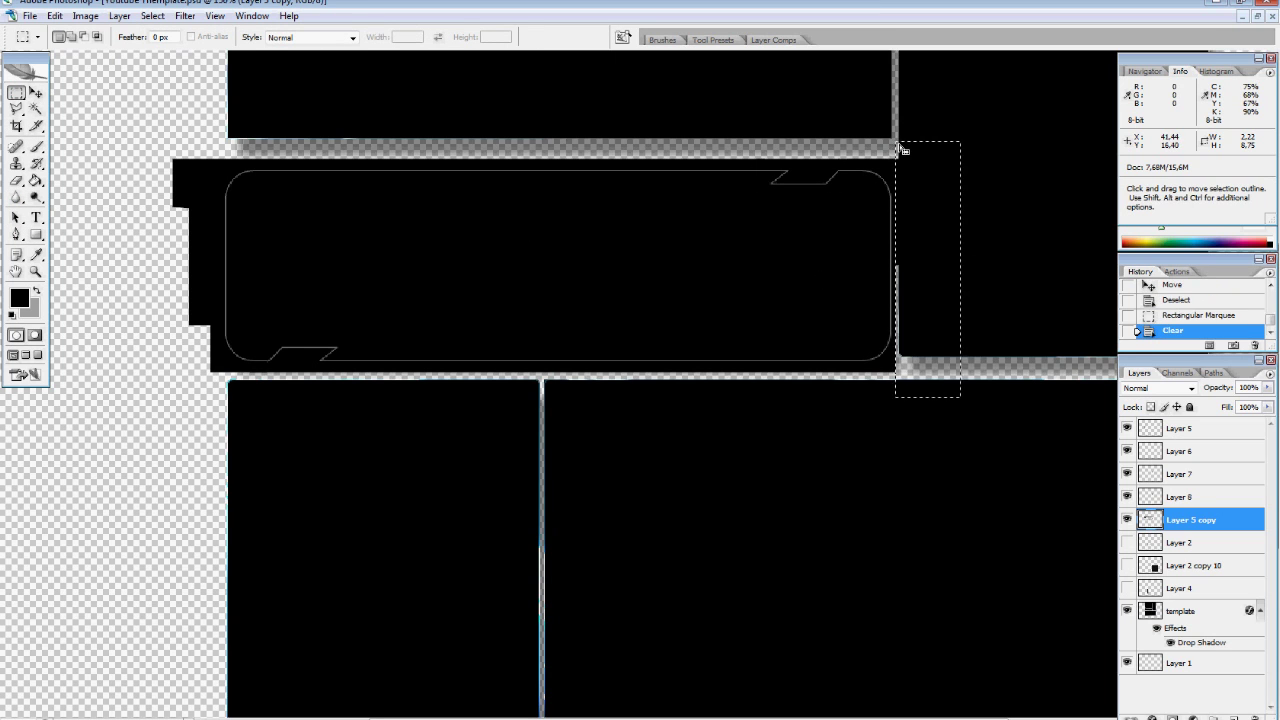
click(1178, 496)
key(Delete)
click(1178, 472)
key(Delete)
click(1177, 450)
key(Delete)
Merge all the info panel outline pieces into one layer and rename it "Bar for info"
click(1176, 429)
shift+click(1189, 520)
key(ctrl+e)
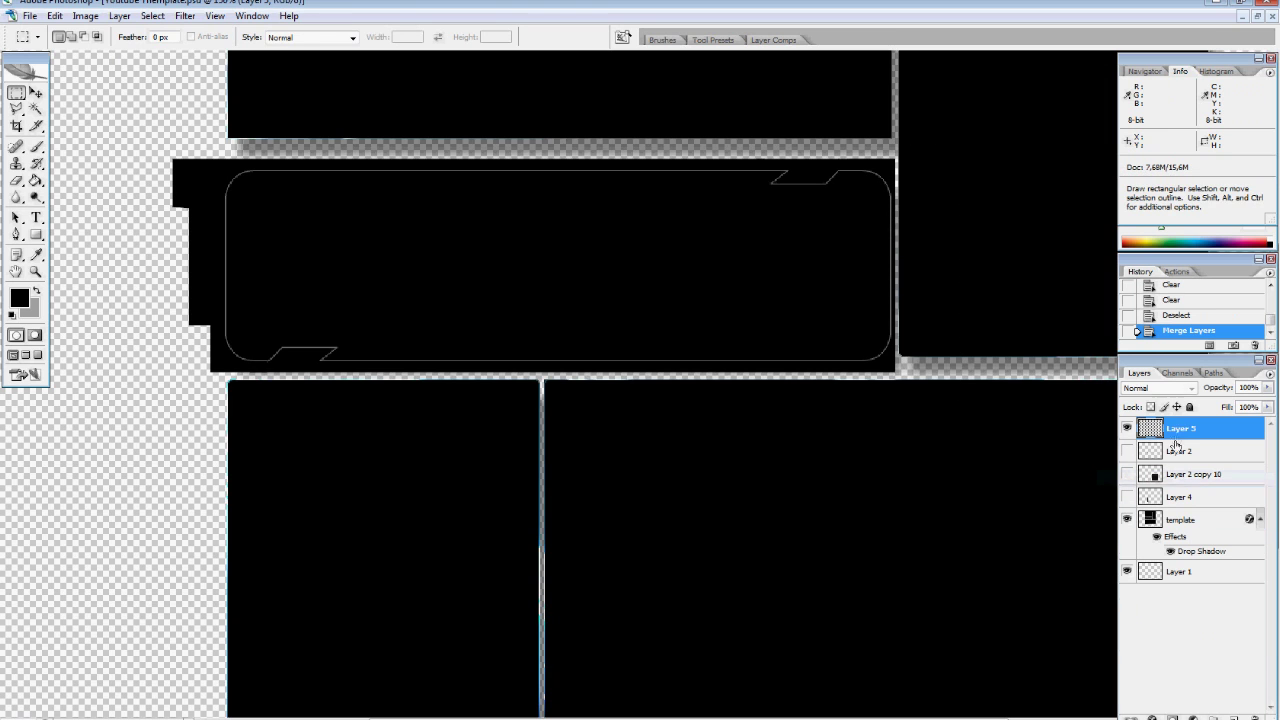
text(Bar for info.)
Display the Navigator and hide the Bar for info layer
click(1186, 643)
scroll(515, 606, down, 5)
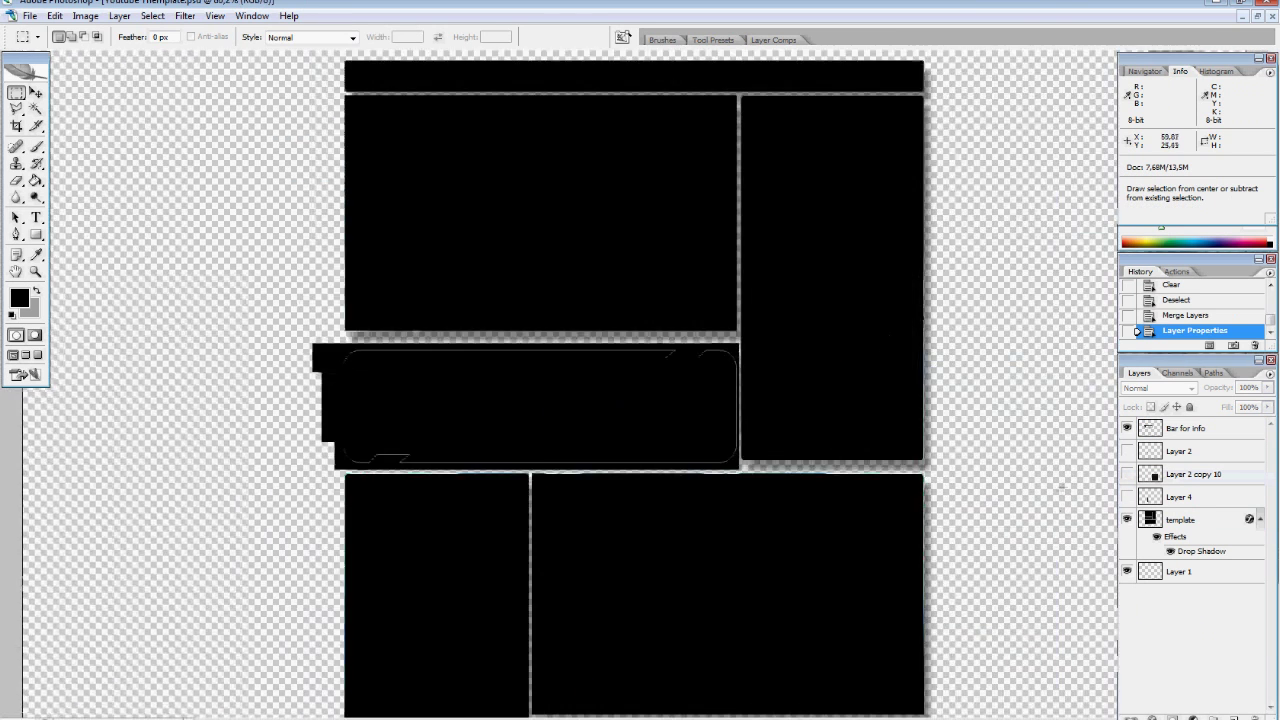
scroll(463, 163, up, 4)
click(268, 17)
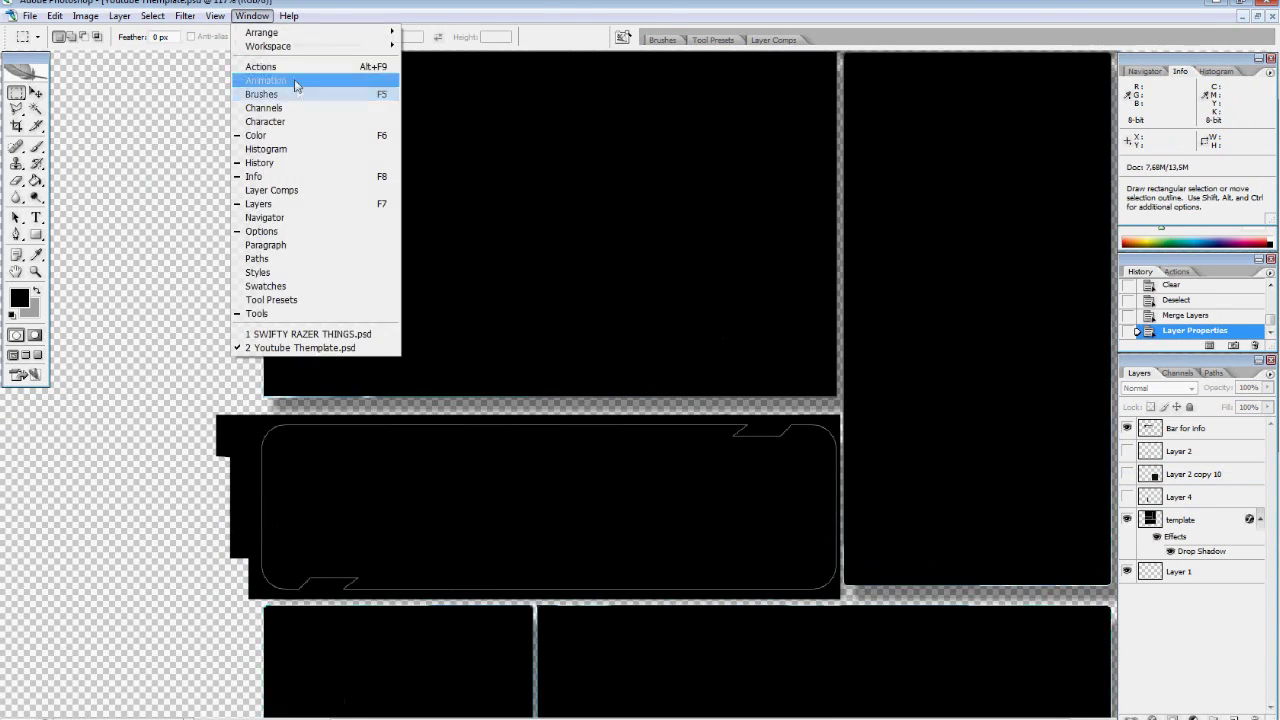
click(302, 236)
drag(1205, 118, 1210, 112)
click(1127, 428)
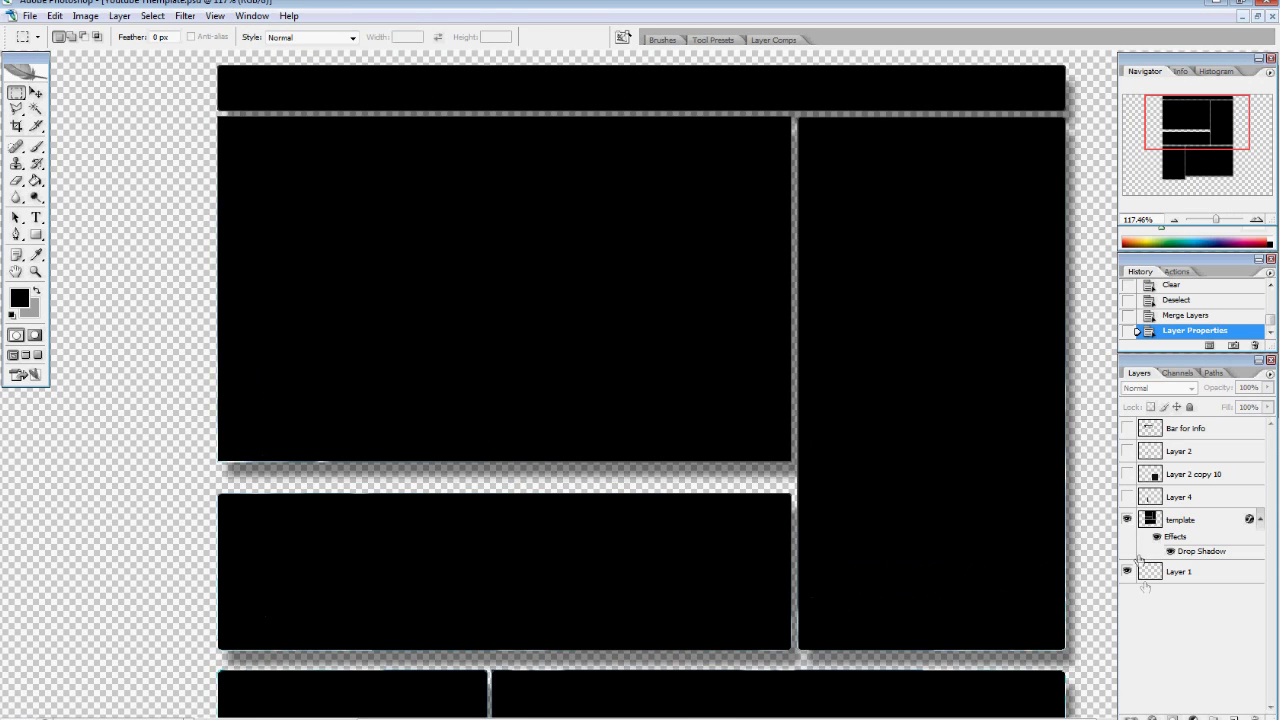
Show Layer 4 and move its outline up toward the large video panel
scroll(1086, 194, down, 10)
click(36, 92)
click(450, 385)
click(643, 286)
click(1168, 497)
drag(553, 691, 432, 424)
Lower Layer 4's opacity and align its outline with the upper-left corner of the large video panel
scroll(432, 424, up, 7)
scroll(373, 467, up, 3)
drag(336, 477, 232, 132)
drag(1267, 387, 1240, 400)
drag(290, 181, 281, 186)
key(Up)
key(Up)
key(Up)
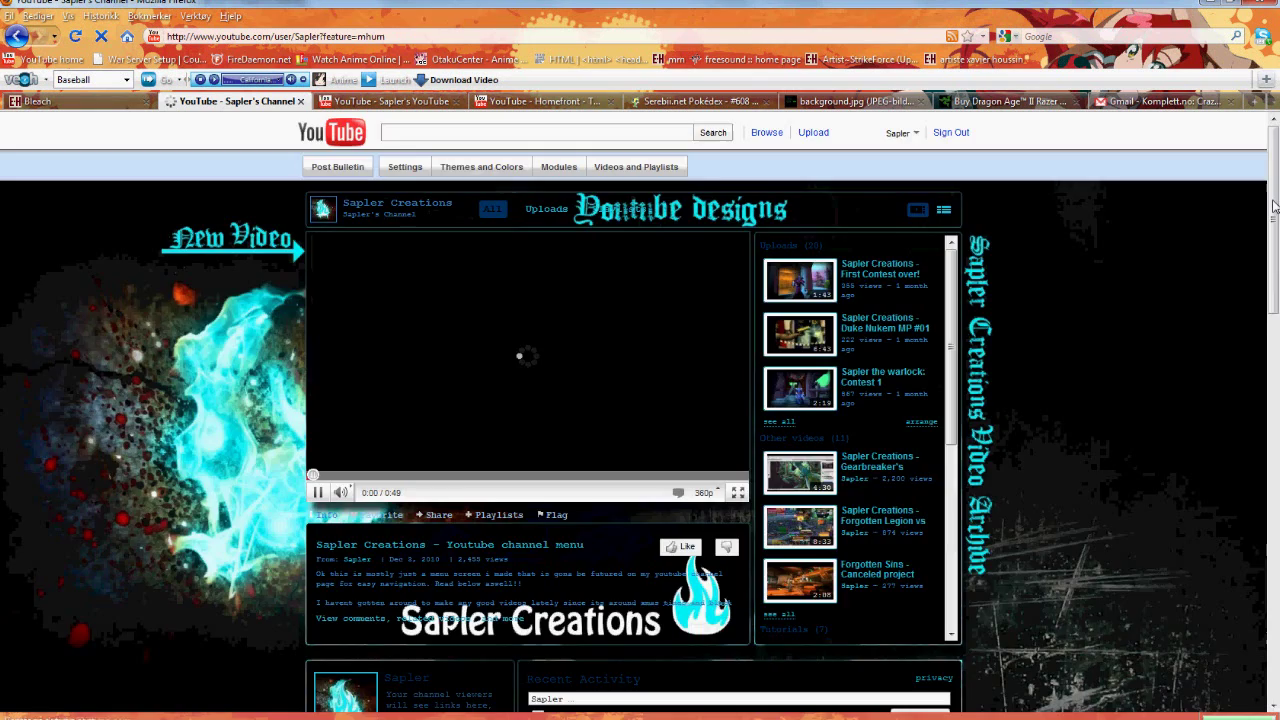
Switch to Firefox, review the existing YouTube channel page's layout and open one of its featured channels
scroll(1275, 205, down, 15)
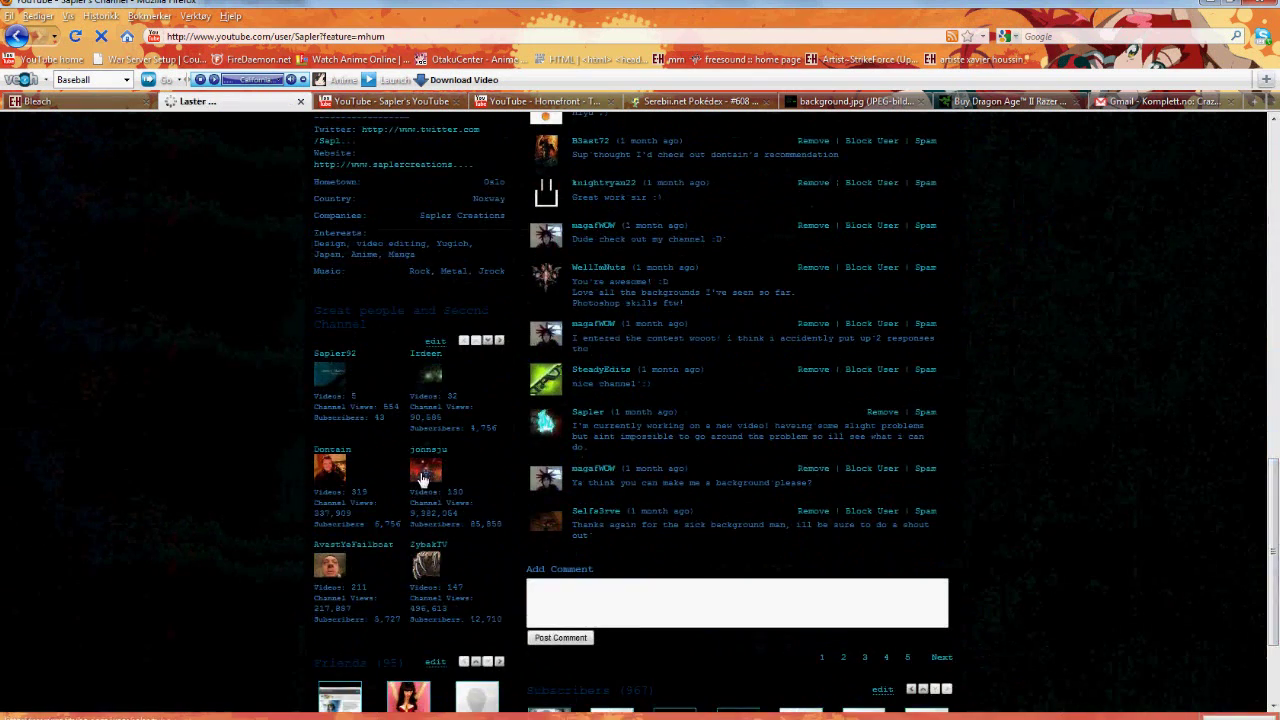
click(423, 486)
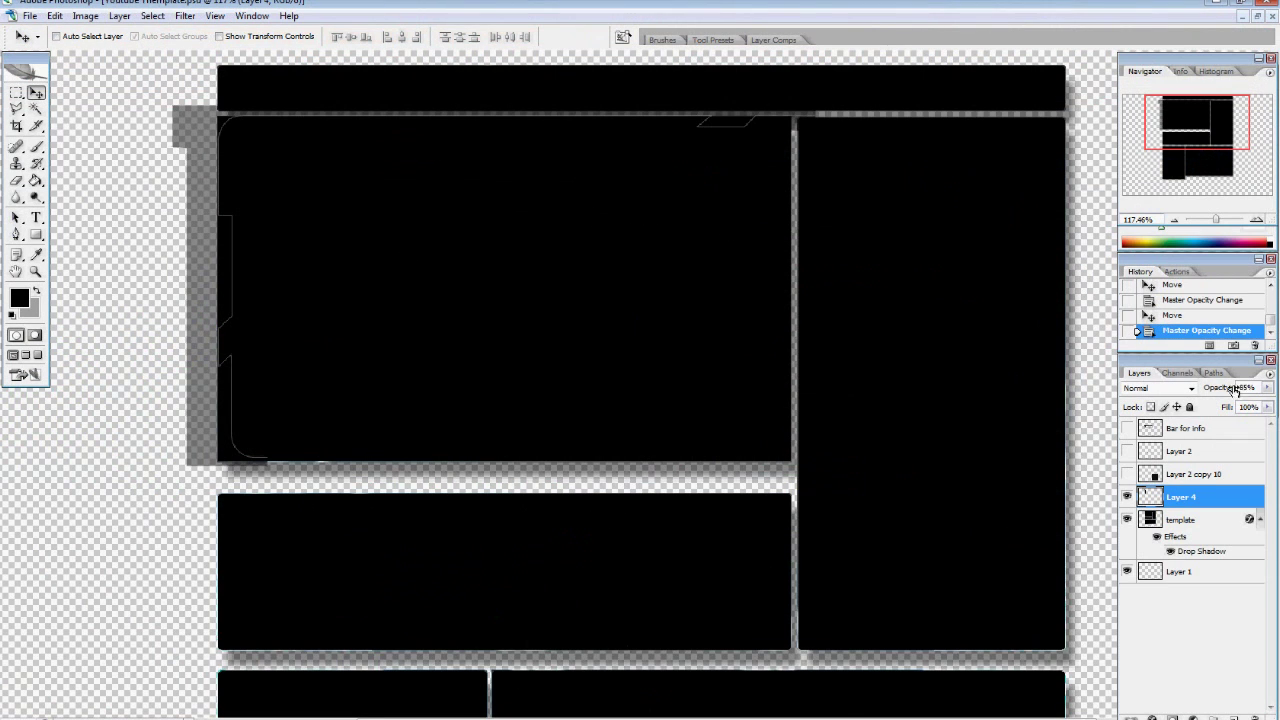
Set Layer 4's opacity to 81% and copy a short segment of its left edge to a new layer
drag(1236, 389, 1261, 387)
key(m)
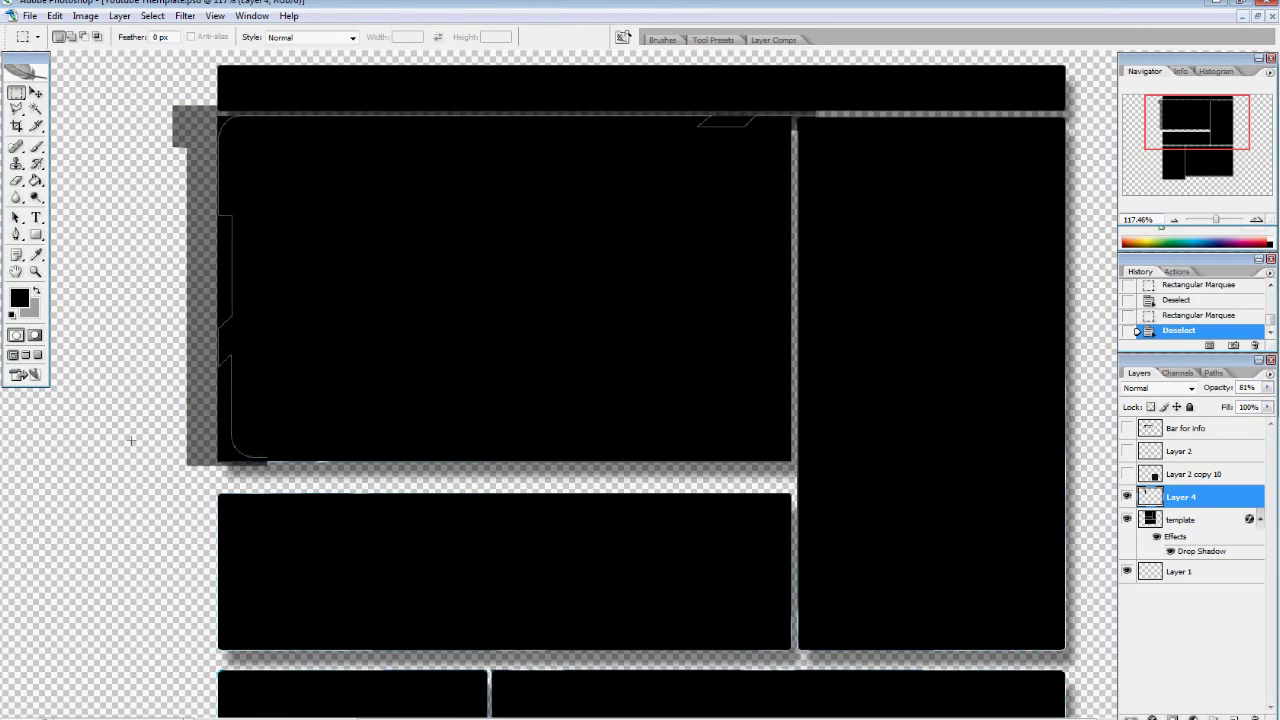
key(ctrl+j)
key(v)
key(m)
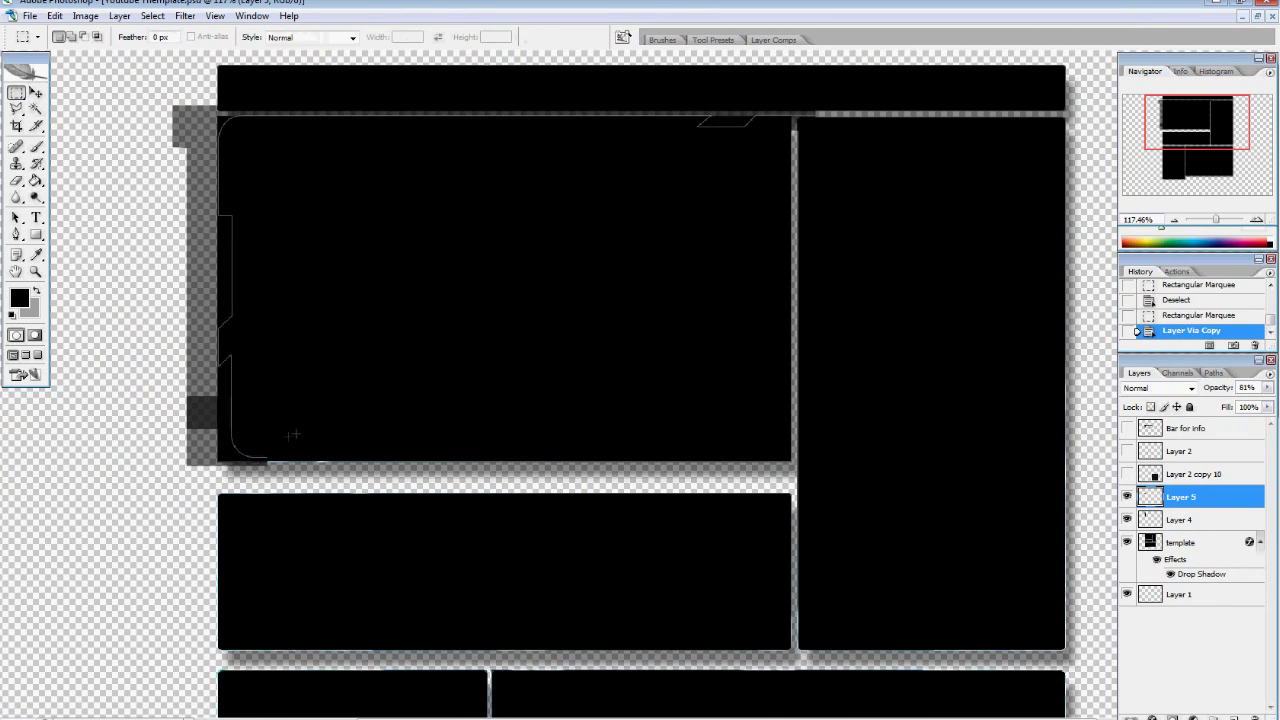
Move the lower-left corner of Layer 4's outline down slightly to meet the video panel's bottom edge
drag(294, 434, 196, 474)
click(1181, 520)
key(v)
drag(270, 459, 270, 463)
key(alt+bracketright)
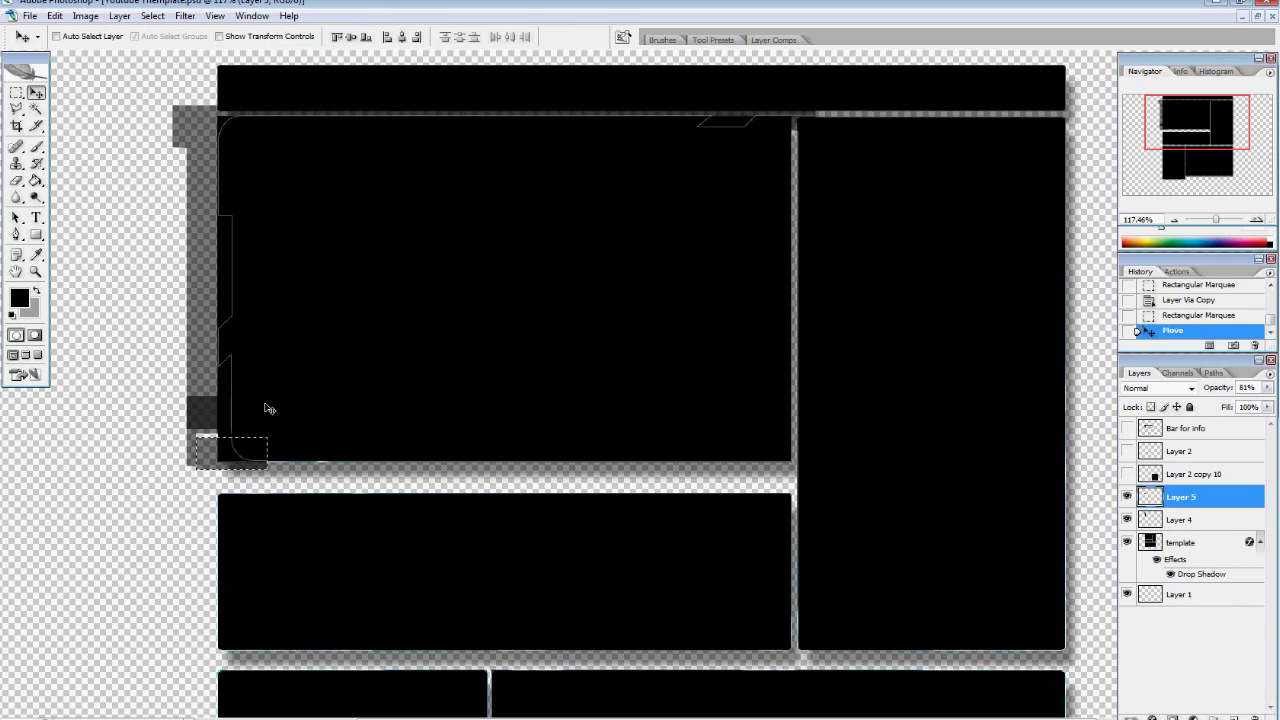
Set Layer 4's opacity to 100% and merge it with the copied edge segment on Layer 5
click(1178, 520)
key(0)
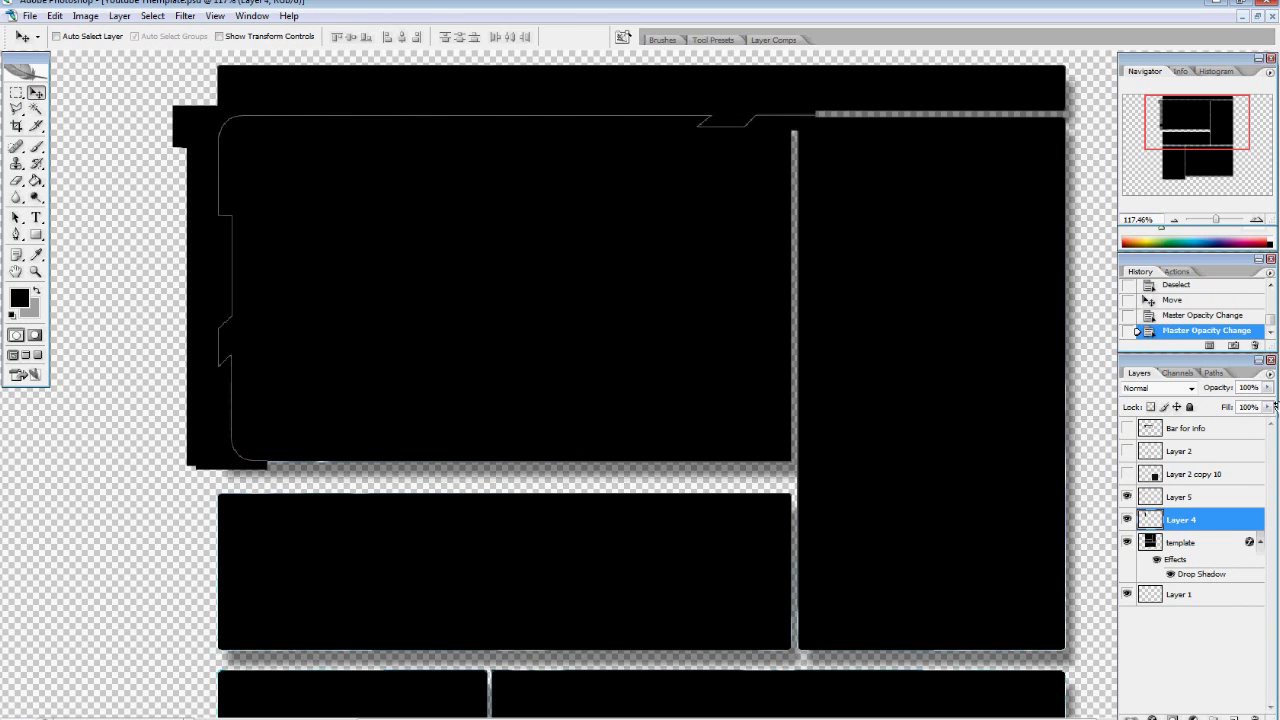
shift+click(1180, 500)
key(ctrl+e)
Copy part of the outline's top edge to a new layer and align it with the lower-left corner along the panel's bottom
click(16, 93)
drag(250, 98, 252, 443)
key(ctrl+j)
click(36, 93)
drag(400, 441, 414, 468)
scroll(267, 465, up, 15)
drag(301, 407, 322, 441)
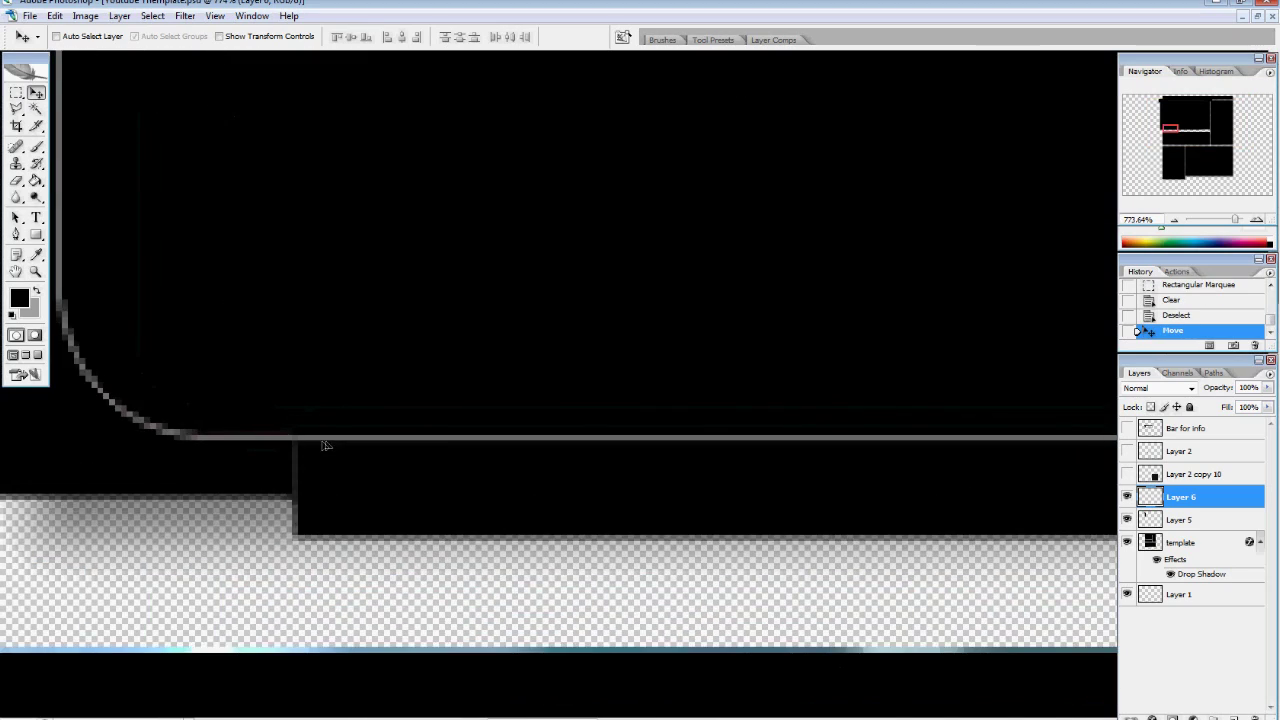
Merge the aligned bottom-edge piece on Layer 6 with the outline on Layer 5
scroll(936, 288, down, 11)
click(1193, 129)
scroll(537, 280, down, 1)
scroll(536, 279, down, 2)
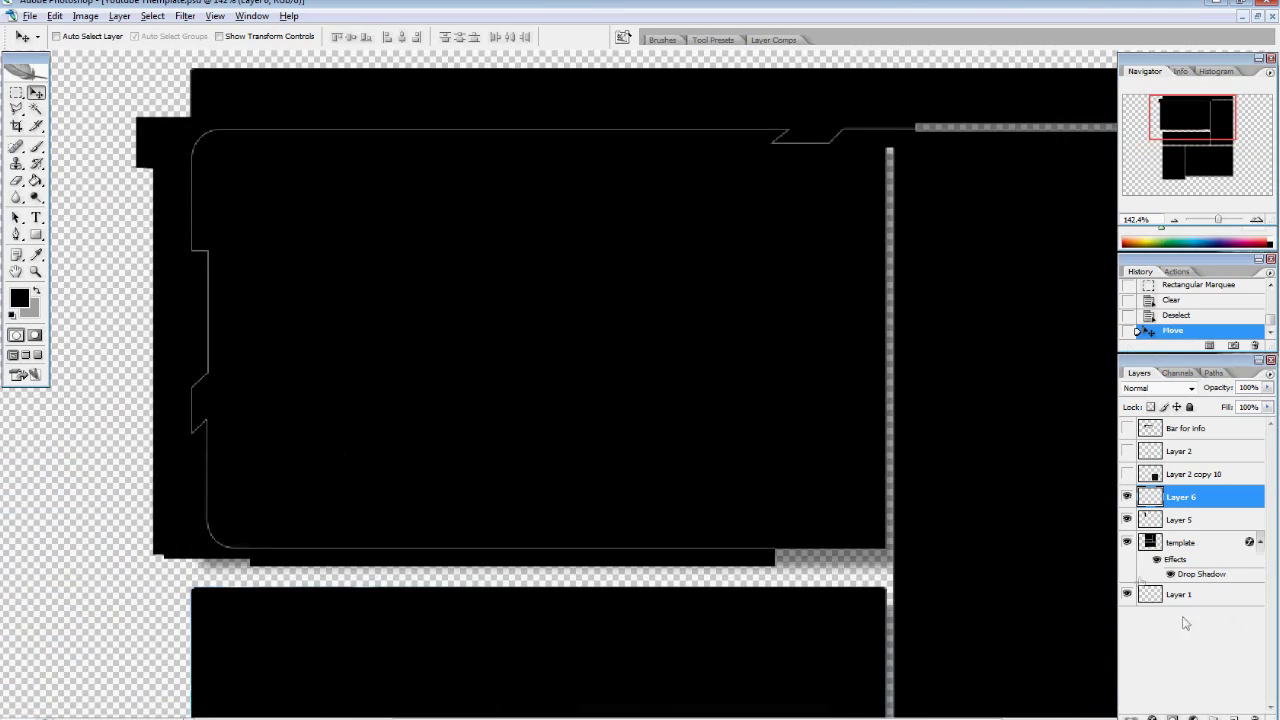
key(ctrl+e)
Copy the outline's bottom strip with its lower-left corner to a new layer and flip the copy horizontally
key(m)
key(ctrl+shift+n)
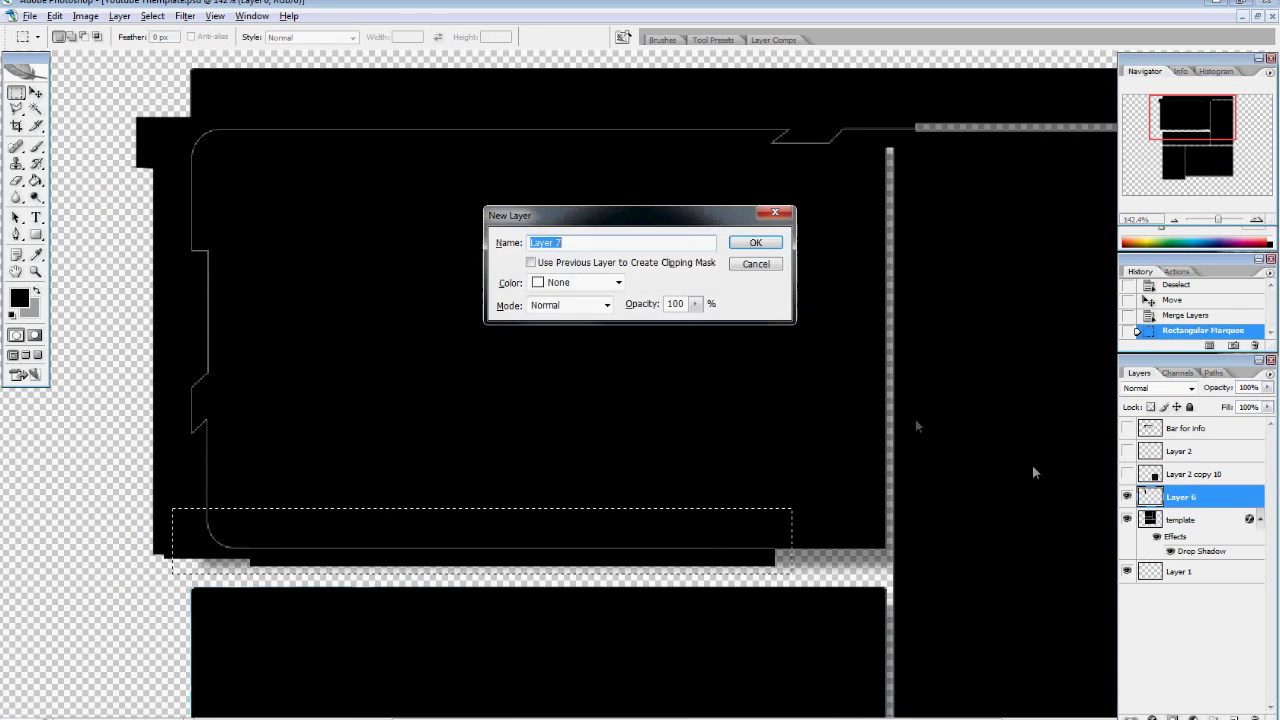
click(758, 244)
key(v)
click(55, 16)
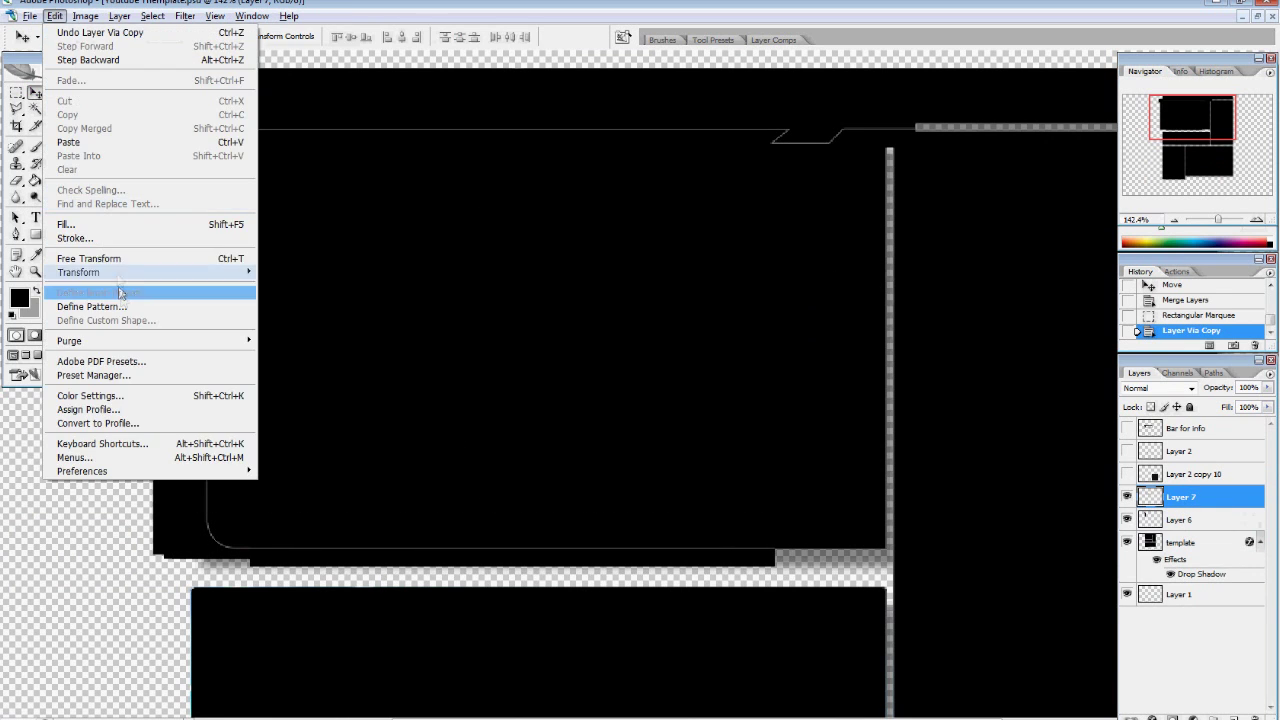
mouse_move(110, 275)
click(325, 430)
Set the flipped corner piece to 65% opacity and move it to the video panel's lower-right corner
drag(817, 532, 831, 531)
key(ctrl+z)
scroll(894, 503, up, 10)
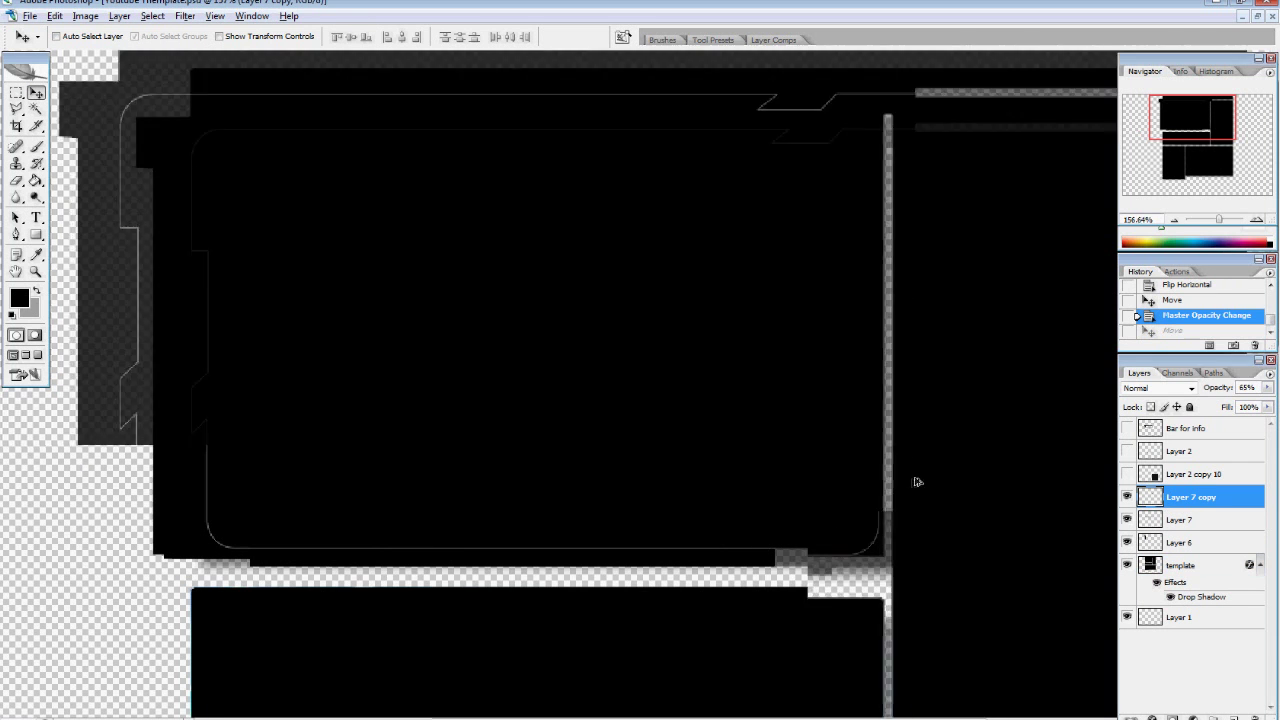
drag(786, 589, 816, 589)
scroll(671, 589, down, 6)
mouse_move(1203, 130)
mouse_down()
mouse_move(1169, 134)
mouse_move(1199, 133)
mouse_up()
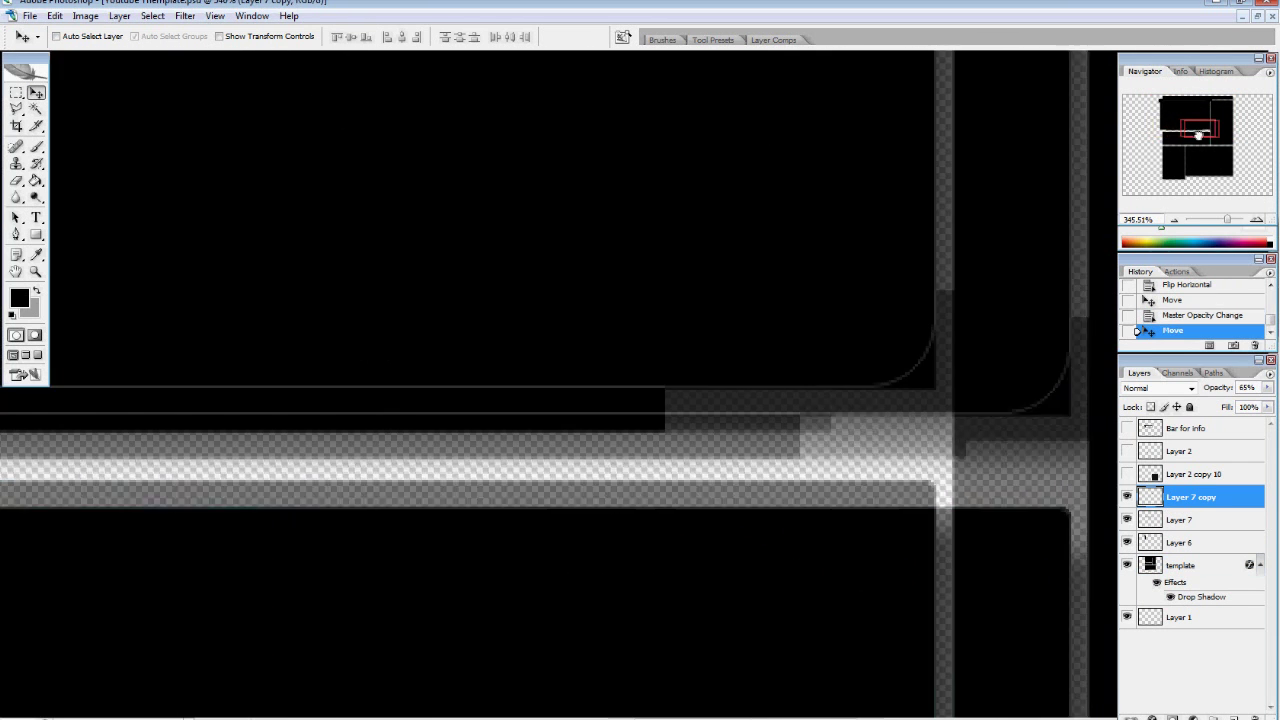
Hide the template layer and set Layer 7 copy's opacity to 100%
scroll(680, 480, down, 6)
click(1128, 567)
drag(1222, 391, 1262, 392)
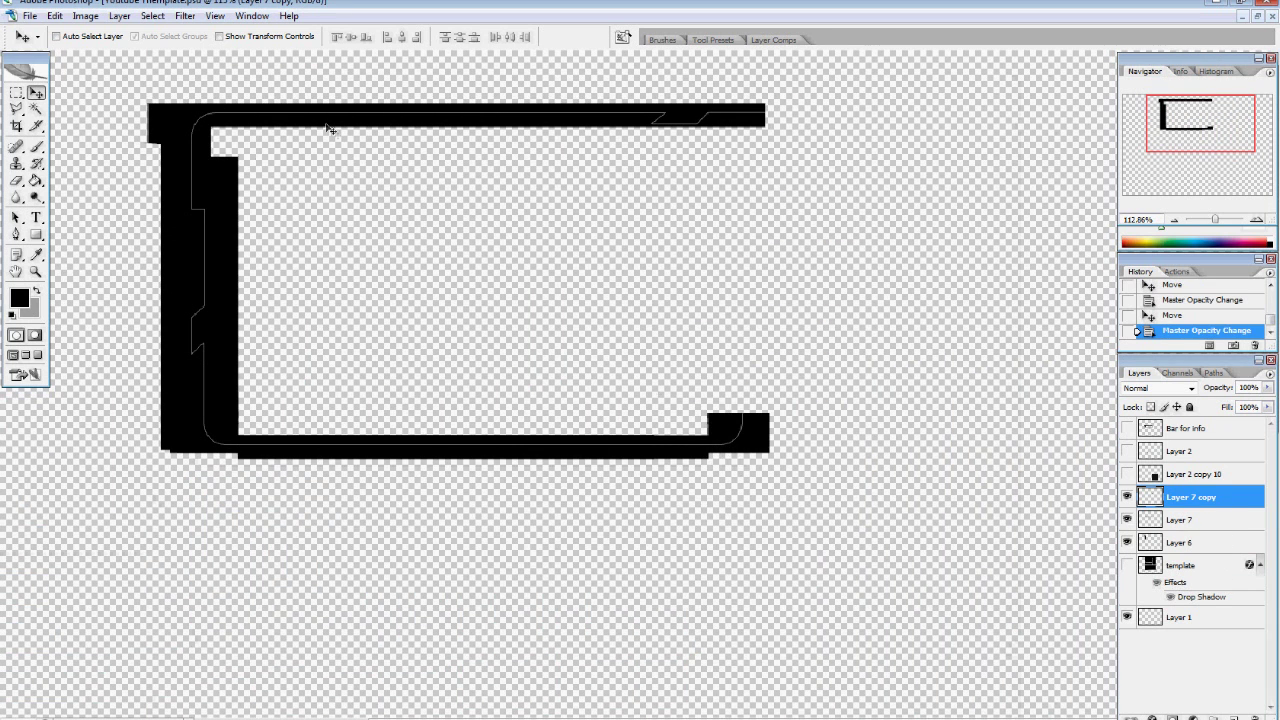
Merge Layer 7 copy, Layer 7 and Layer 6 into one layer
click(16, 92)
shift+click(1180, 542)
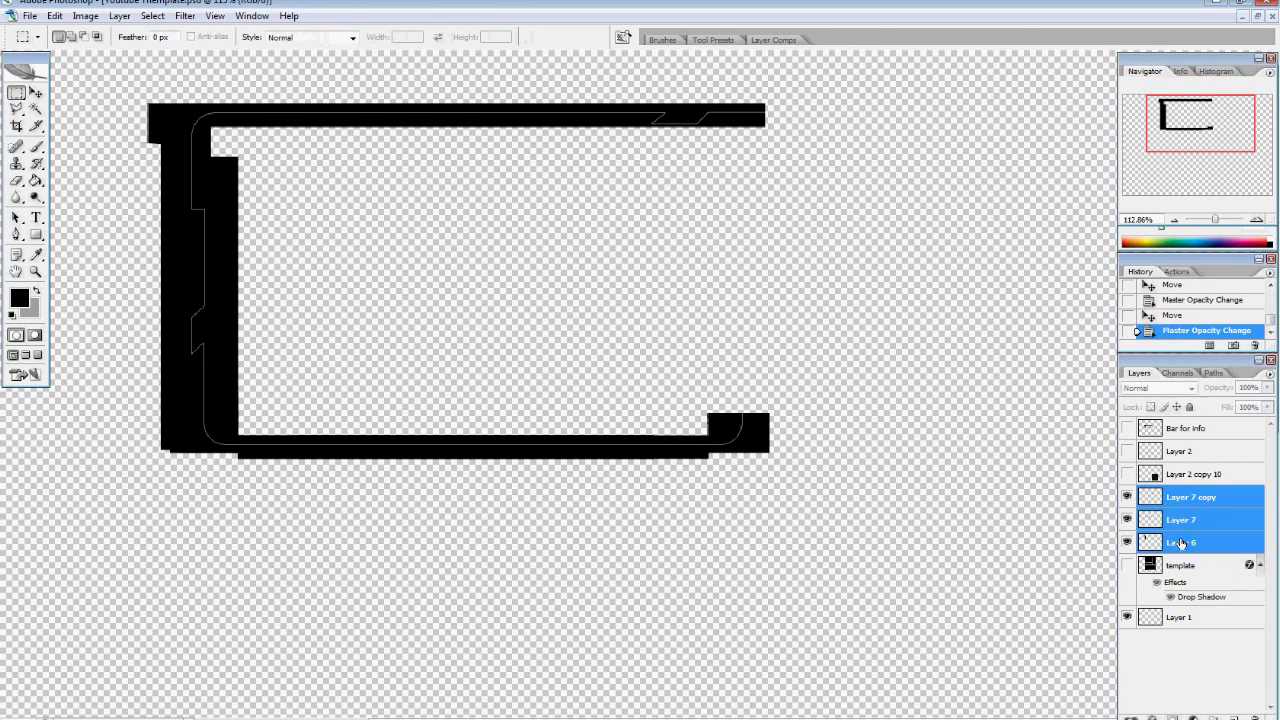
key(ctrl+e)
Duplicate the merged outline, flip the copy horizontally and move it right to form the frame's right side
key(ctrl+j)
click(54, 16)
mouse_move(86, 271)
click(290, 440)
key(v)
drag(236, 240, 310, 240)
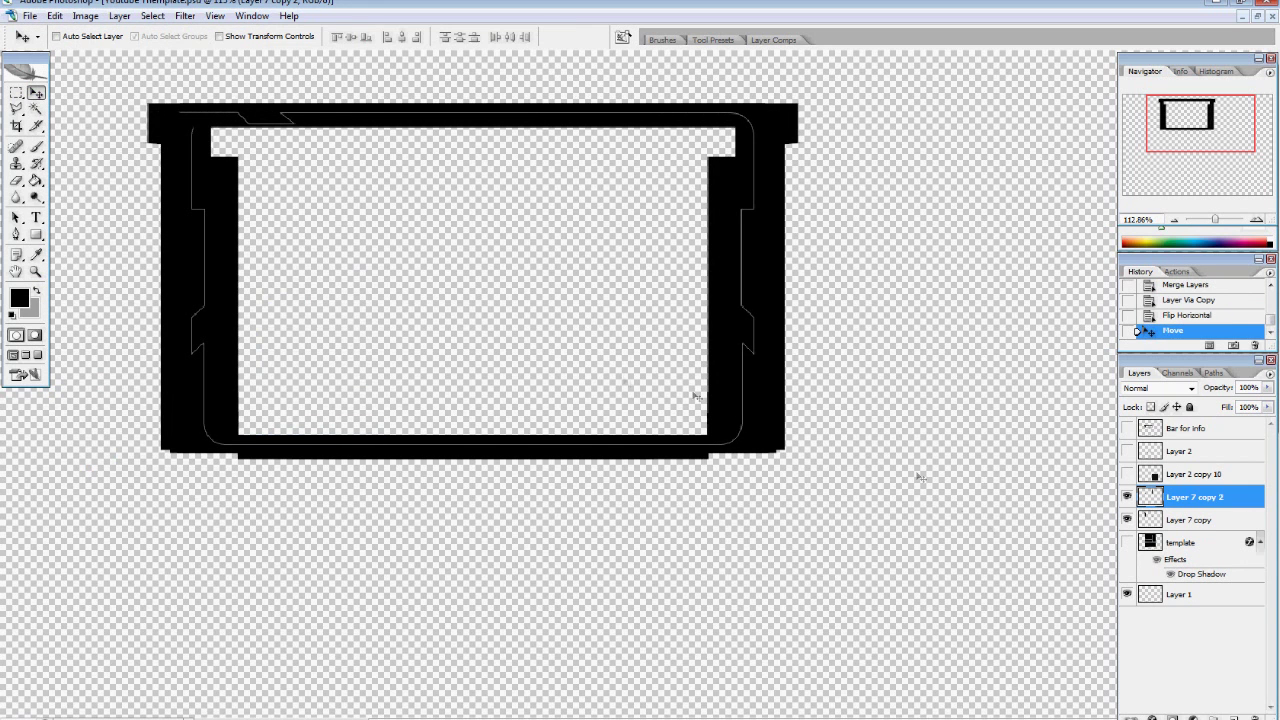
Try to clear the notched segment at the upper-left end of the flipped copy's top edge
key(m)
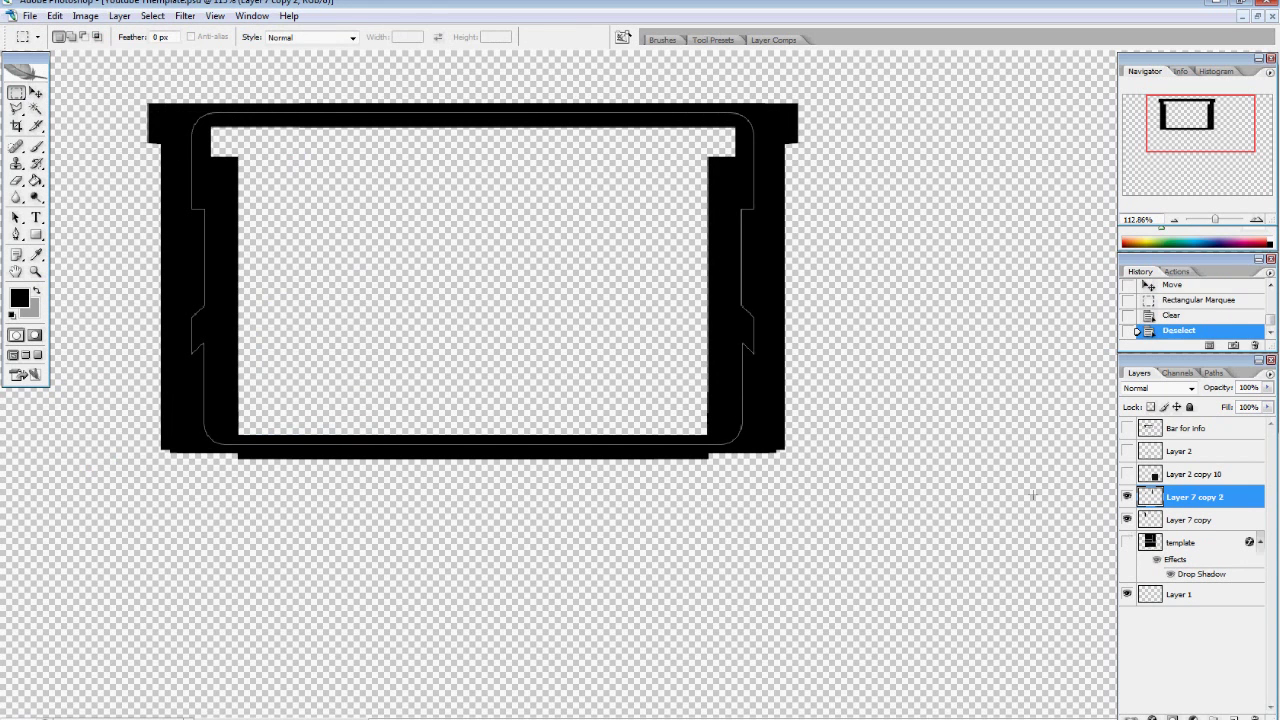
click(1131, 543)
click(1131, 543)
key(ctrl+alt+z)
key(ctrl+alt+z)
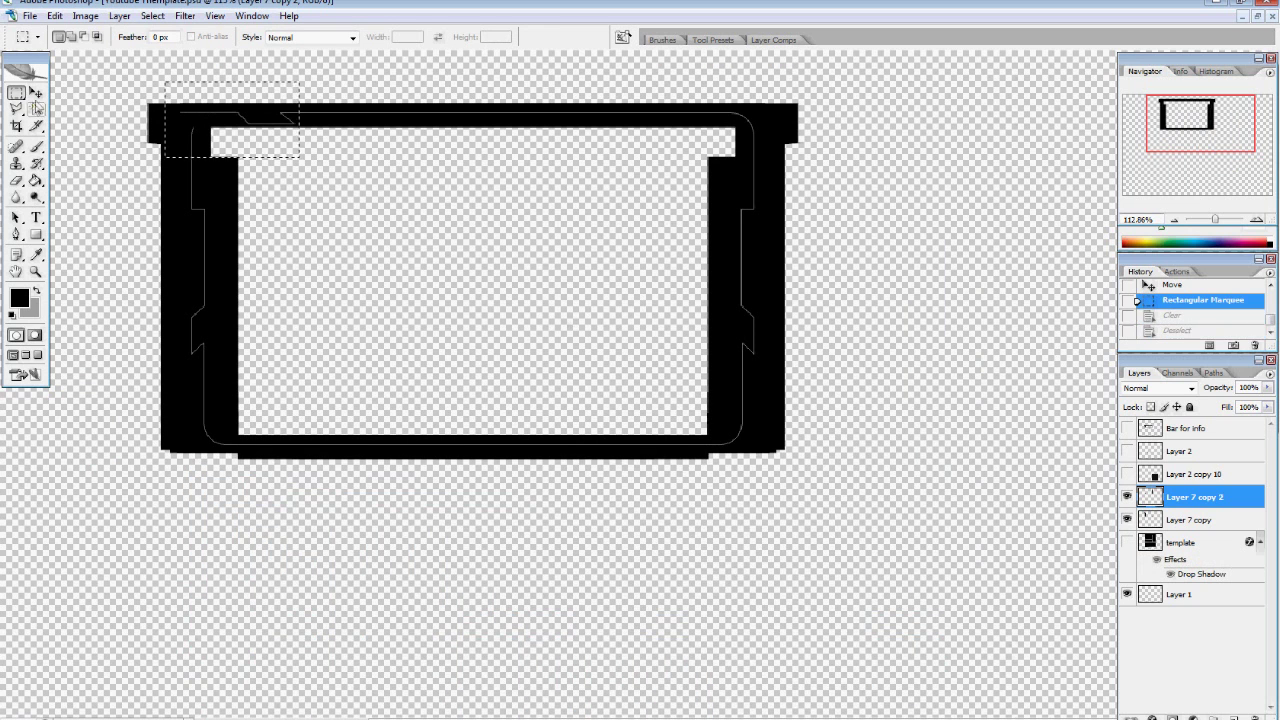
Shift the selected notched segment right along the frame's top edge, deselect it and show the template layer
click(35, 94)
drag(242, 121, 277, 121)
key(ctrl+d)
click(1127, 543)
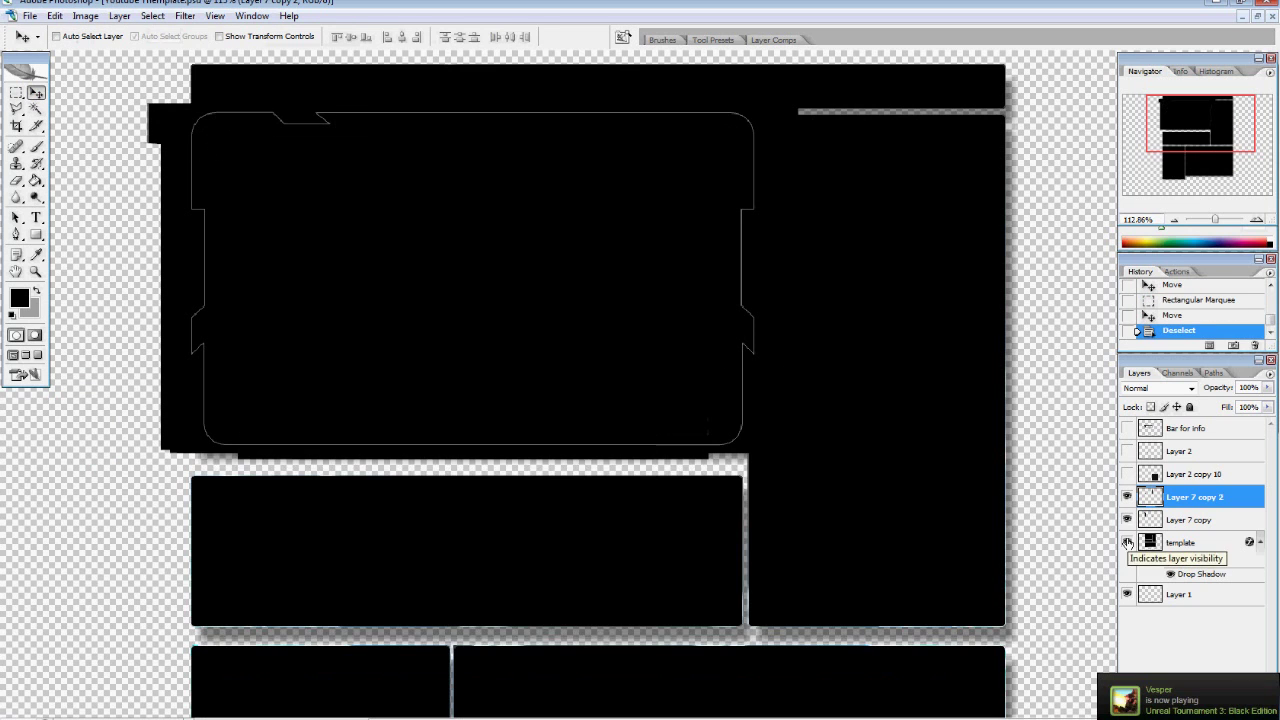
click(1127, 429)
click(1127, 429)
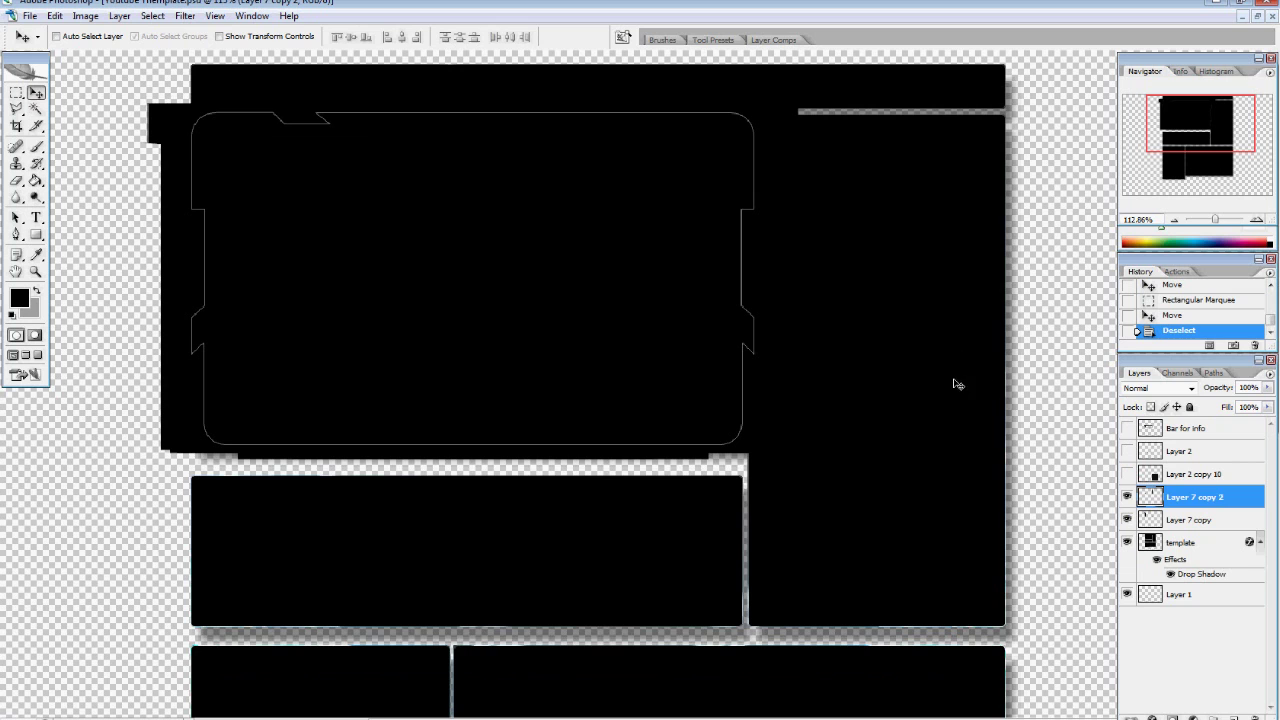
Merge Layer 7 copy 2 with Layer 7 copy at 100% opacity
shift+click(1188, 520)
key(ctrl+e)
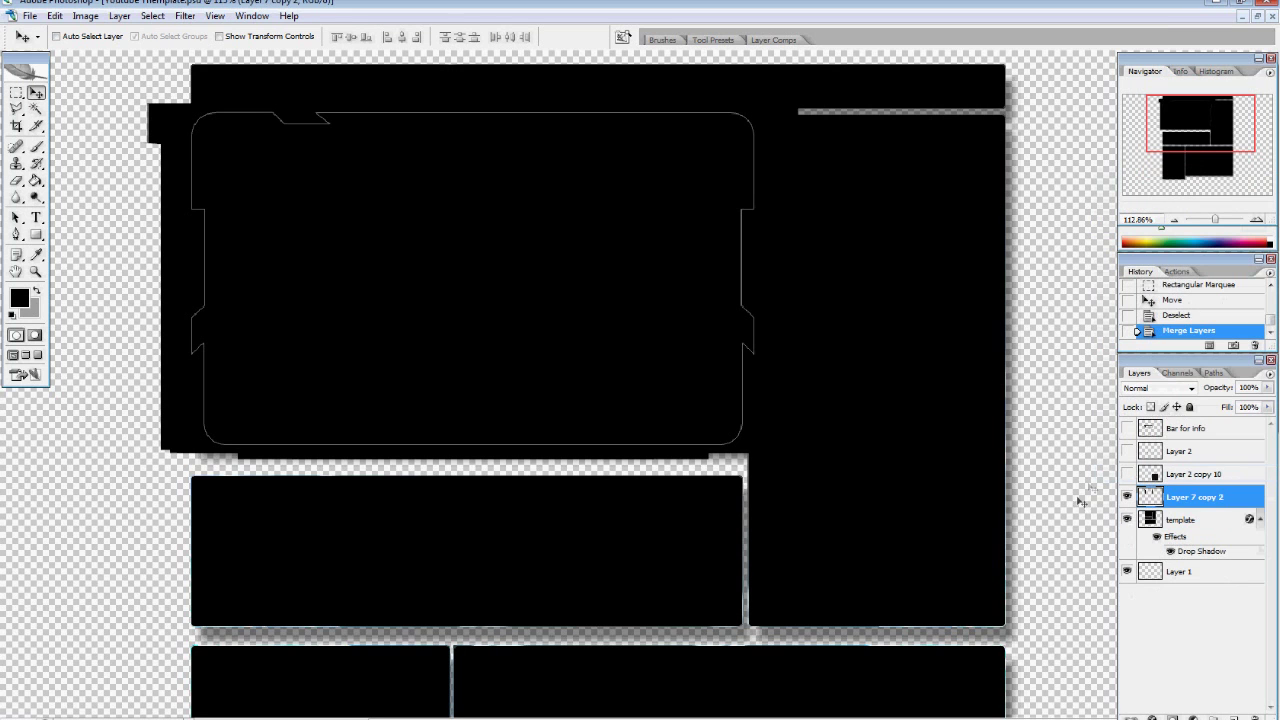
click(14, 93)
mouse_move(1226, 388)
mouse_down()
mouse_move(1180, 388)
mouse_move(1226, 388)
mouse_up()
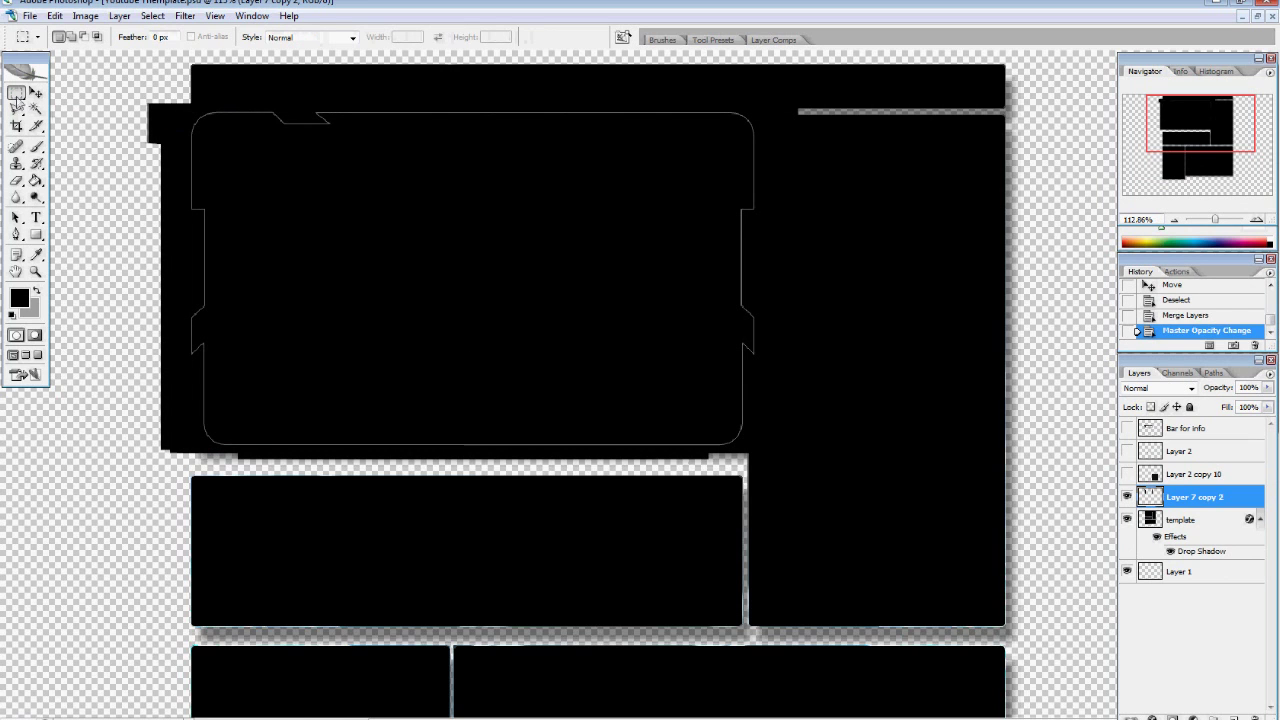
Copy a piece of the outline's bottom edge to a new layer and move it away from the frame
key(ctrl+j)
key(v)
drag(650, 440, 852, 535)
Clear the notched right side of the frame from Layer 7 copy 2
click(1162, 516)
key(m)
drag(759, 447, 180, 105)
scroll(755, 455, up, 6)
key(ctrl+d)
drag(711, 328, 816, 210)
key(Delete)
key(ctrl+d)
Turn Layer 3's edge piece vertical with Free Transform and place it along the frame's right side
scroll(782, 443, down, 10)
drag(1172, 143, 1179, 149)
click(1180, 497)
key(ctrl+t)
drag(735, 358, 986, 380)
click(16, 218)
click(591, 281)
scroll(811, 519, up, 2)
click(36, 92)
drag(793, 511, 854, 181)
Copy the frame's lower-left corner to a new layer, move it to the upper right and flip it horizontally and vertically
key(m)
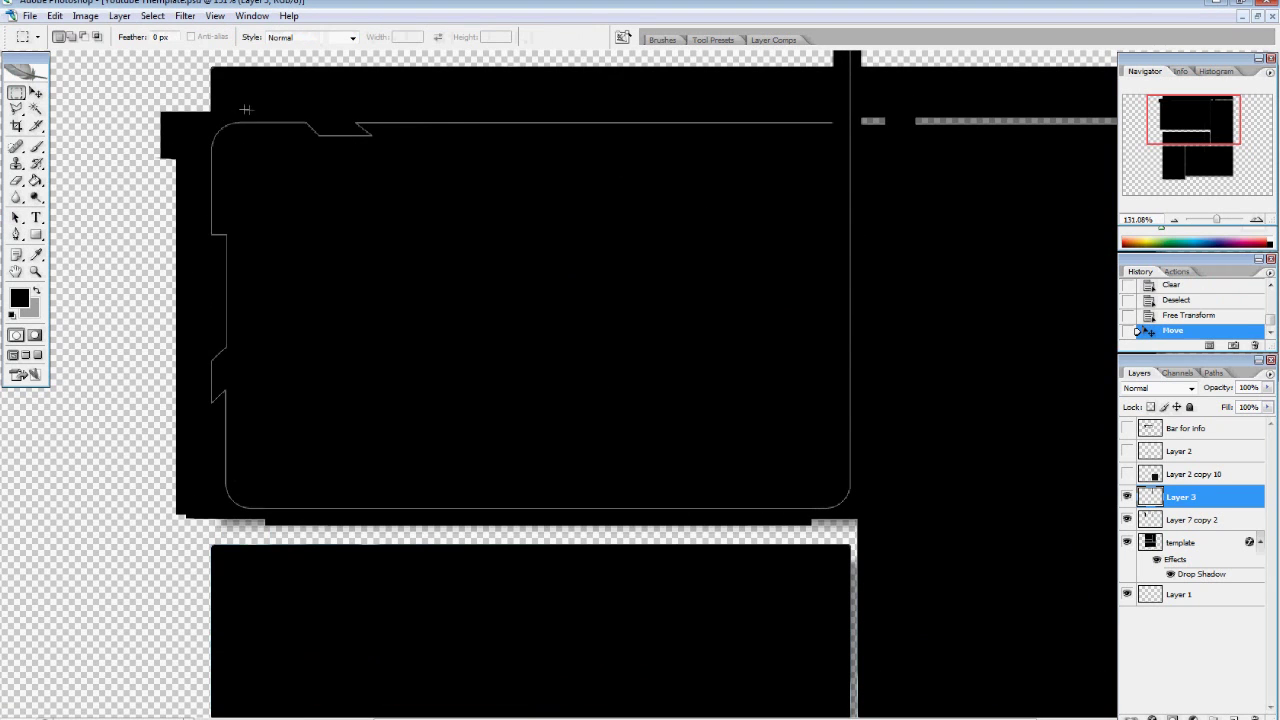
click(1192, 520)
key(ctrl+j)
key(v)
drag(245, 495, 785, 205)
click(55, 16)
mouse_move(150, 272)
click(297, 429)
click(55, 16)
click(292, 443)
Bring Layer 4's corner piece above Layer 3 and align it with the frame's top edge
drag(850, 148, 829, 140)
key(ctrl+bracketright)
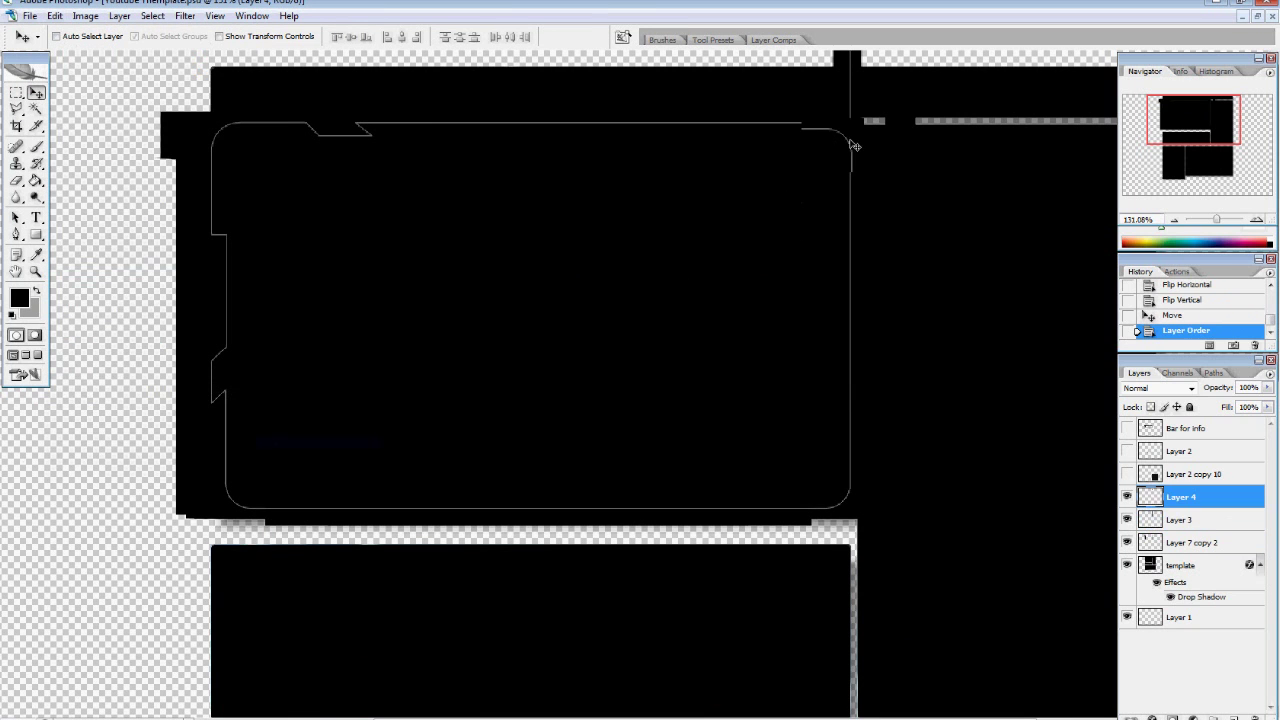
scroll(822, 124, up, 5)
drag(703, 182, 691, 134)
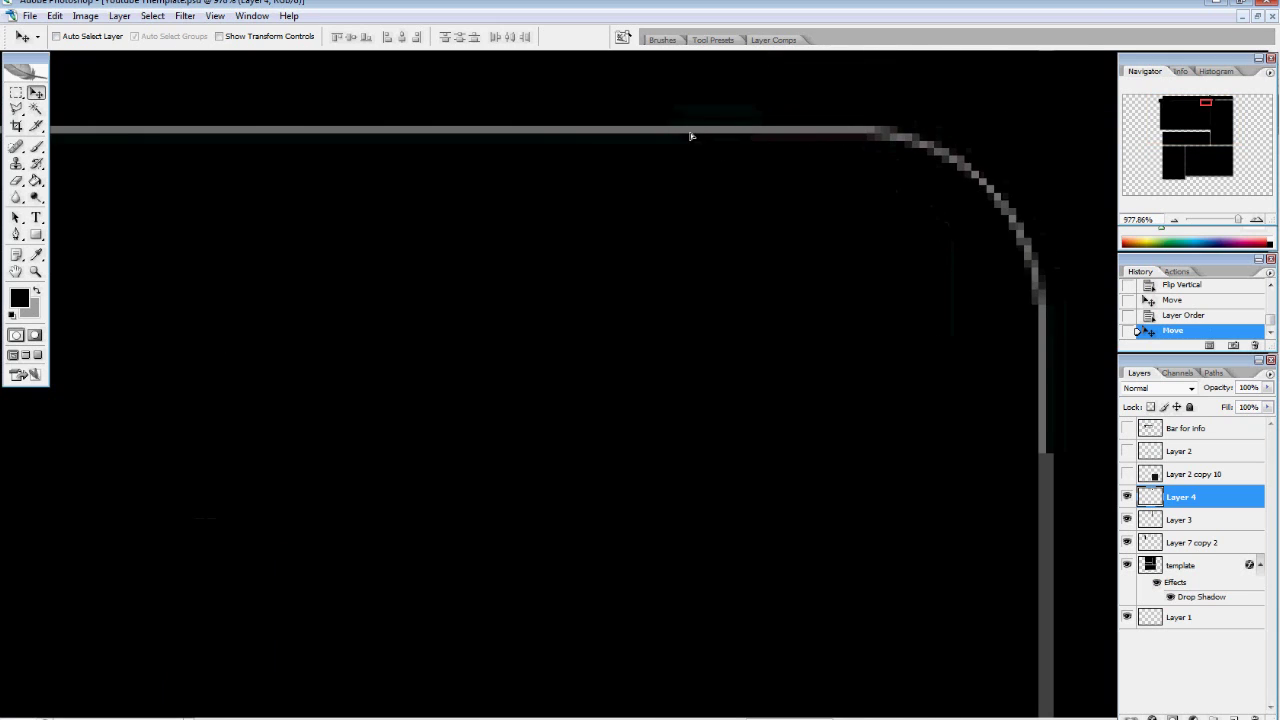
Delete Layer 3 with its vertical right-side line
scroll(1046, 480, down, 5)
click(1127, 520)
drag(1180, 520, 1255, 717)
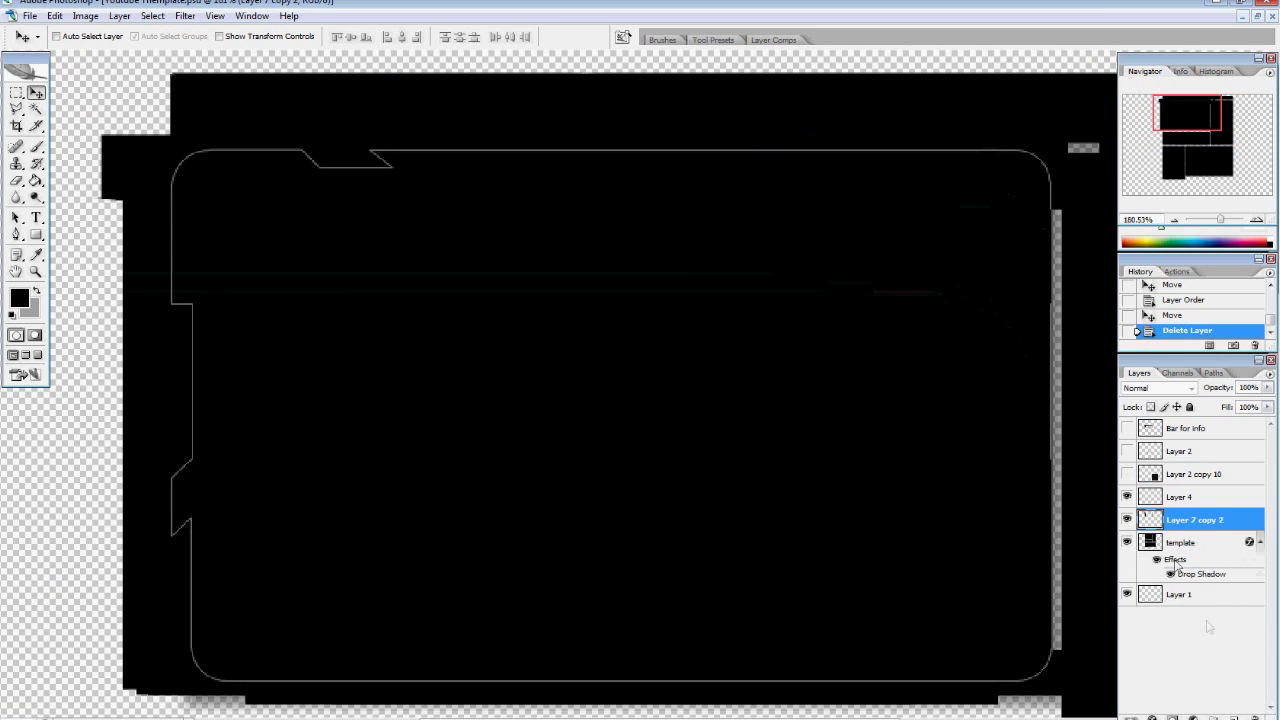
Copy the straight part of the frame's bottom edge to a new layer and rotate it 90°
click(17, 93)
scroll(258, 437, down, 3)
drag(258, 437, 845, 598)
key(ctrl+j)
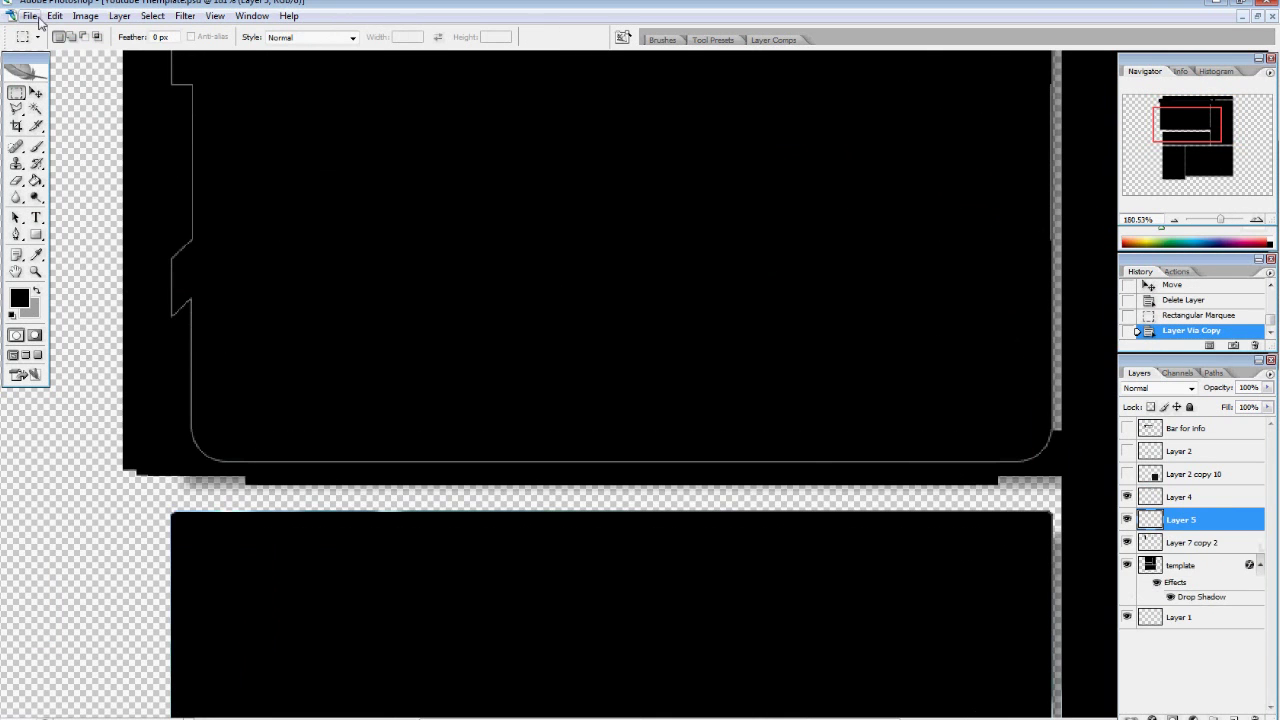
click(54, 16)
mouse_move(150, 272)
click(340, 396)
Move Layer 5's vertical line to the frame's right side, below the upper-right corner
key(v)
drag(468, 408, 1119, 400)
drag(1205, 103, 1212, 103)
scroll(912, 200, up, 6)
drag(829, 303, 923, 670)
scroll(923, 670, down, 8)
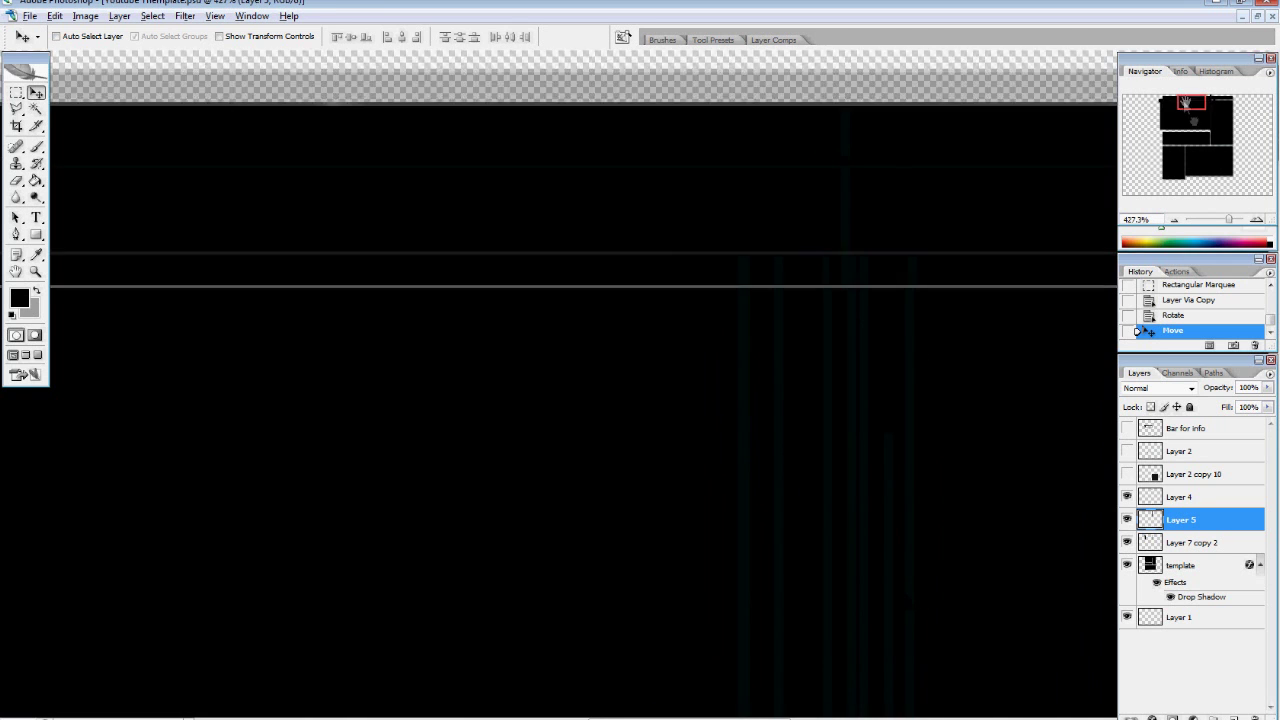
scroll(920, 186, up, 3)
drag(1218, 141, 1212, 121)
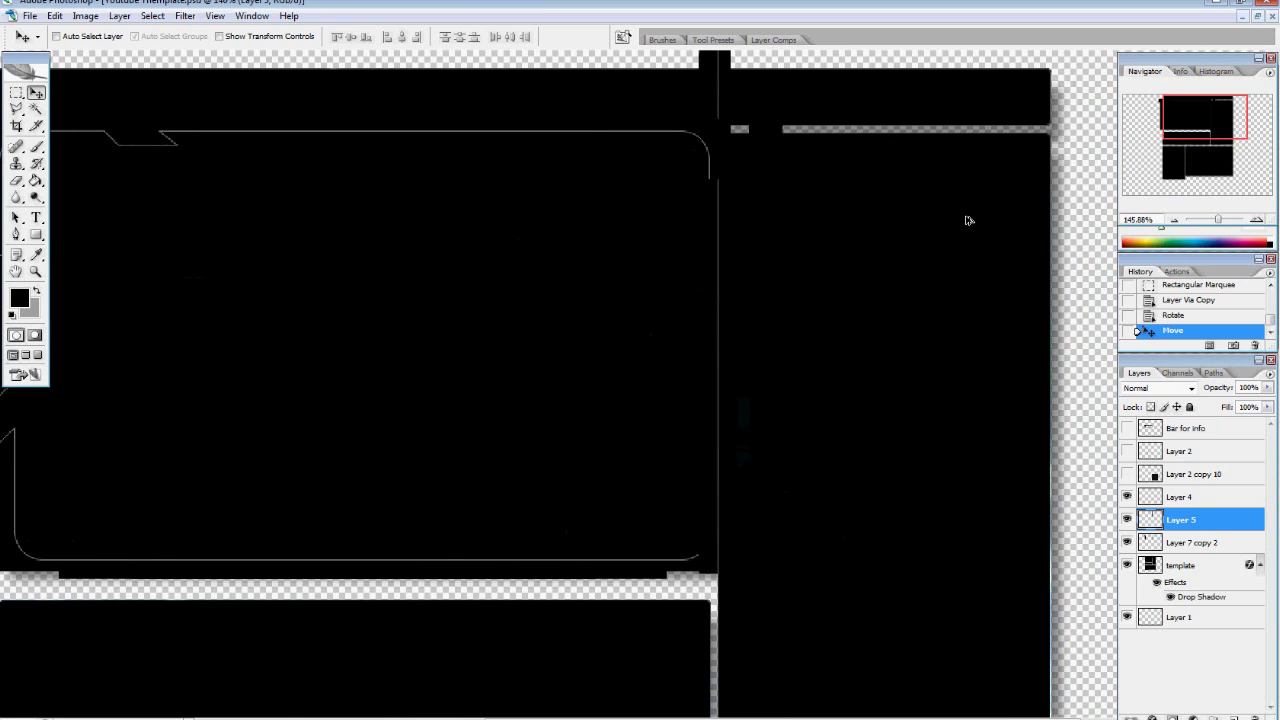
drag(719, 205, 711, 406)
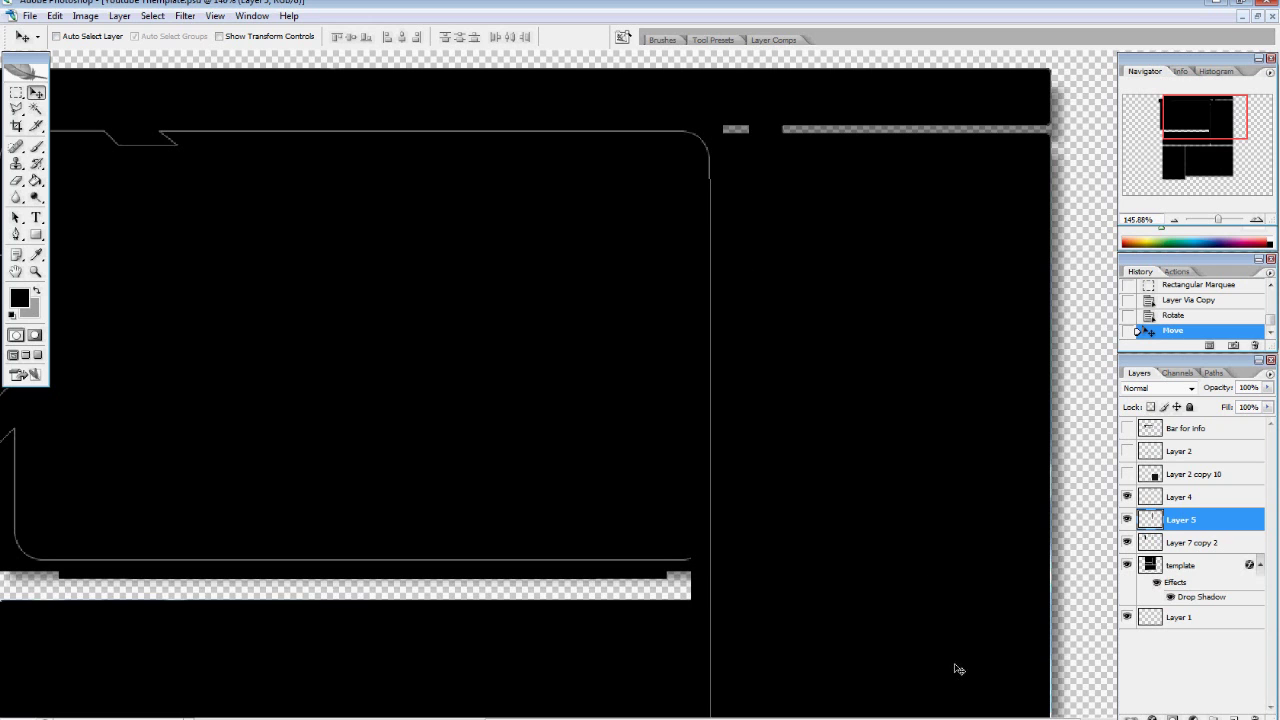
Nudge Layer 5's vertical line left to line up exactly with the upper-right corner's end
key(F8)
scroll(709, 201, up, 9)
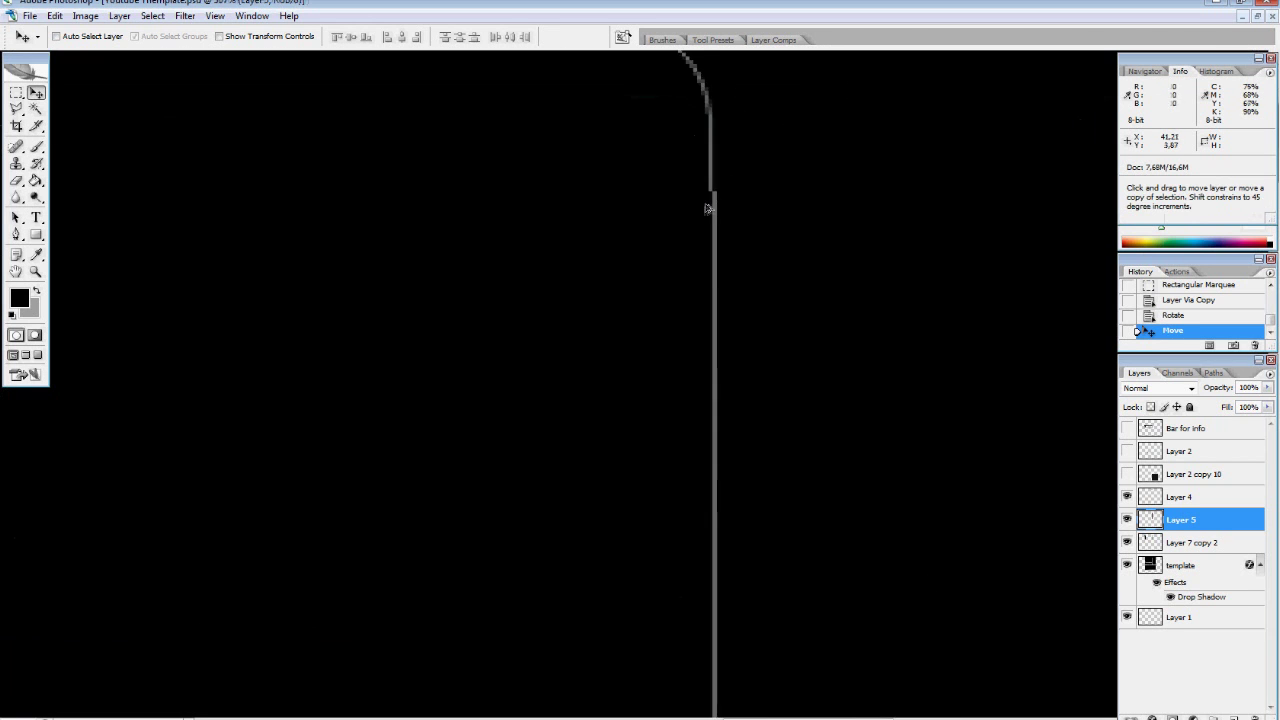
drag(710, 236, 698, 236)
scroll(755, 388, down, 8)
click(1145, 71)
drag(1196, 112, 1197, 124)
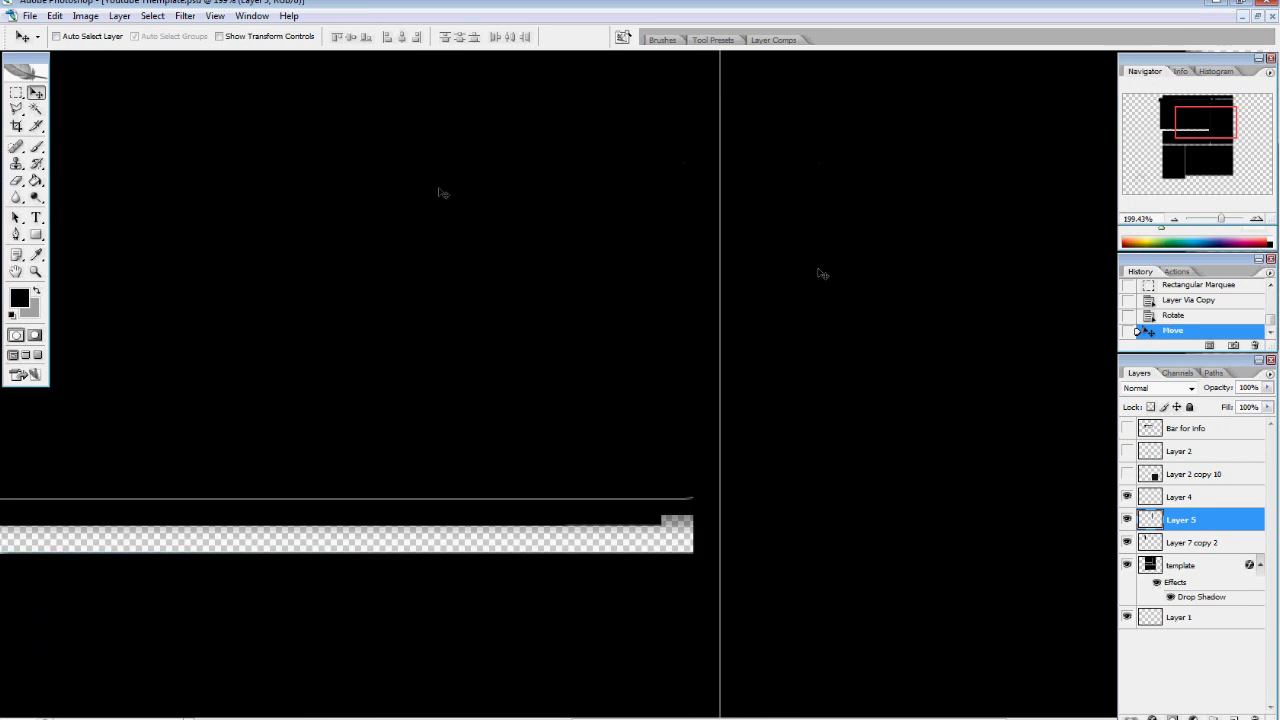
key(m)
key(Delete)
key(ctrl+z)
key(ctrl+d)
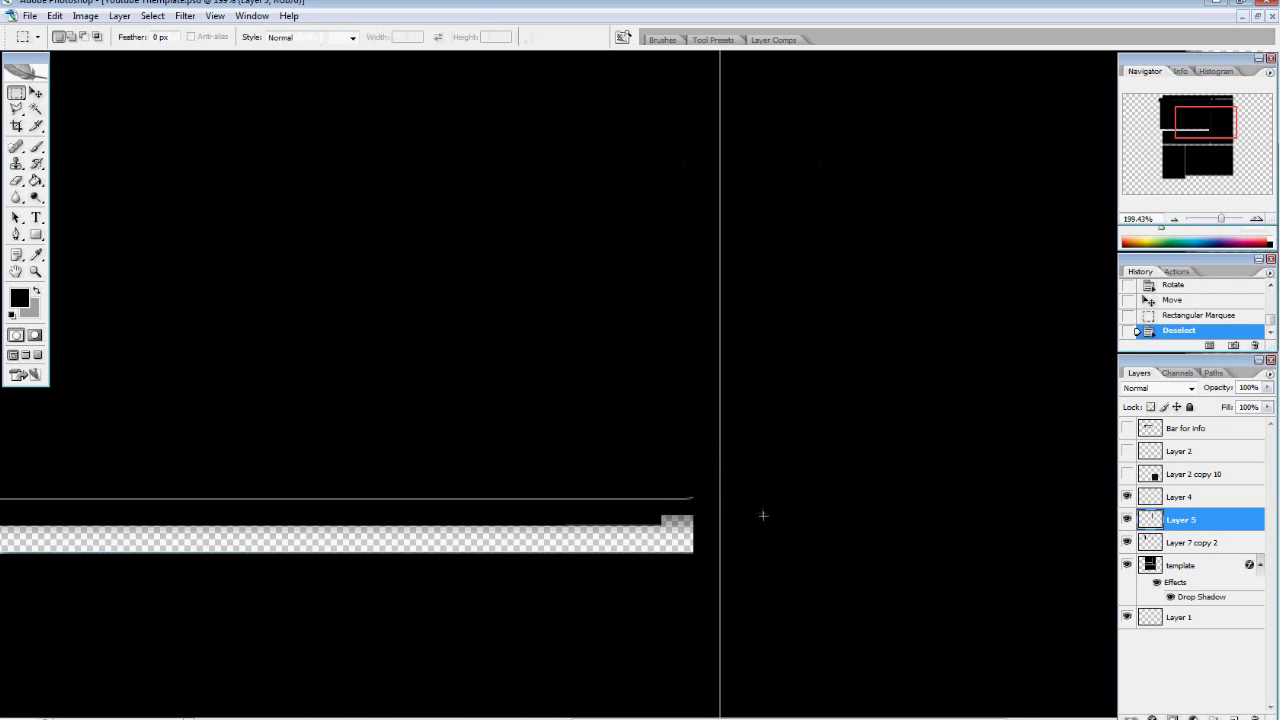
key(ctrl+alt+z)
key(ctrl+alt+z)
key(ctrl+d)
Clear the part of Layer 5 that covers the frame's rounded lower-right corner
drag(769, 469, 668, 564)
key(Delete)
key(ctrl+d)
scroll(728, 495, up, 1)
scroll(860, 550, down, 6)
key(ctrl+d)
drag(976, 387, 863, 482)
key(Delete)
key(ctrl+d)
key(ctrl+alt+z)
key(ctrl+alt+z)
key(ctrl+d)
Clear the excess black area right of the frame's right edge on Layer 5, Layer 7 copy 2 and Layer 4
scroll(780, 433, up, 13)
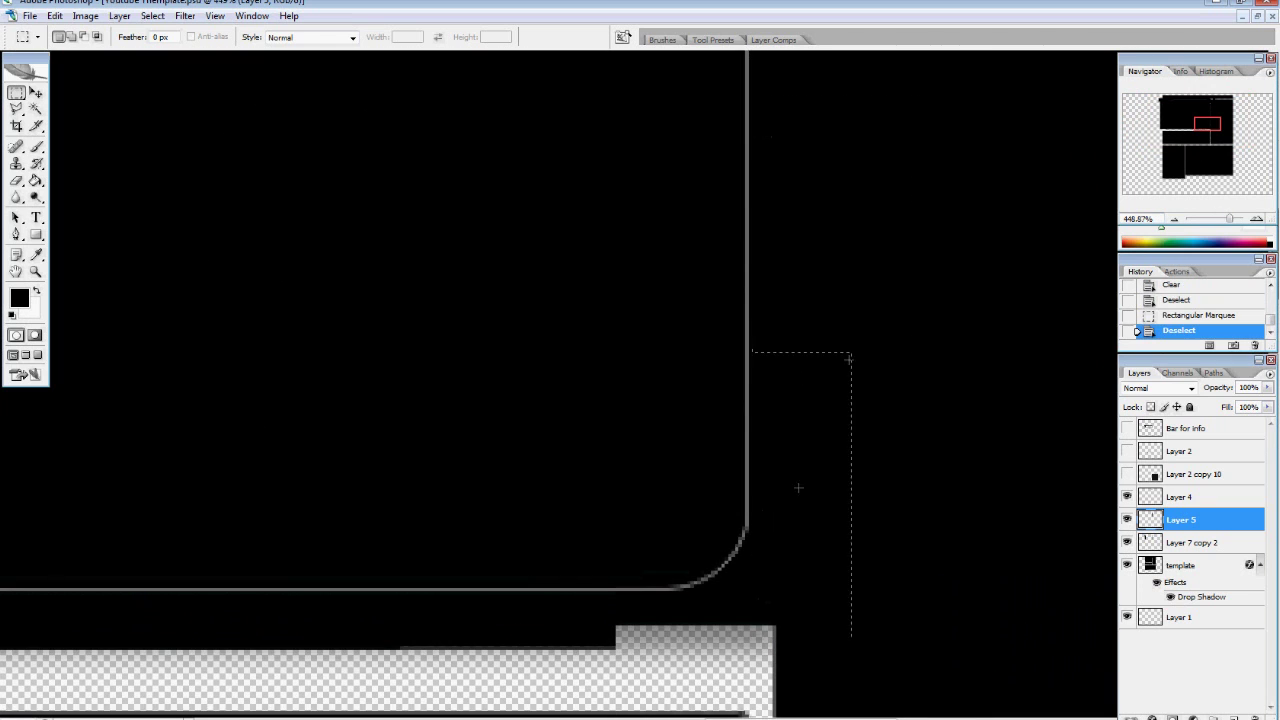
scroll(891, 318, up, 5)
drag(757, 716, 994, 166)
key(Delete)
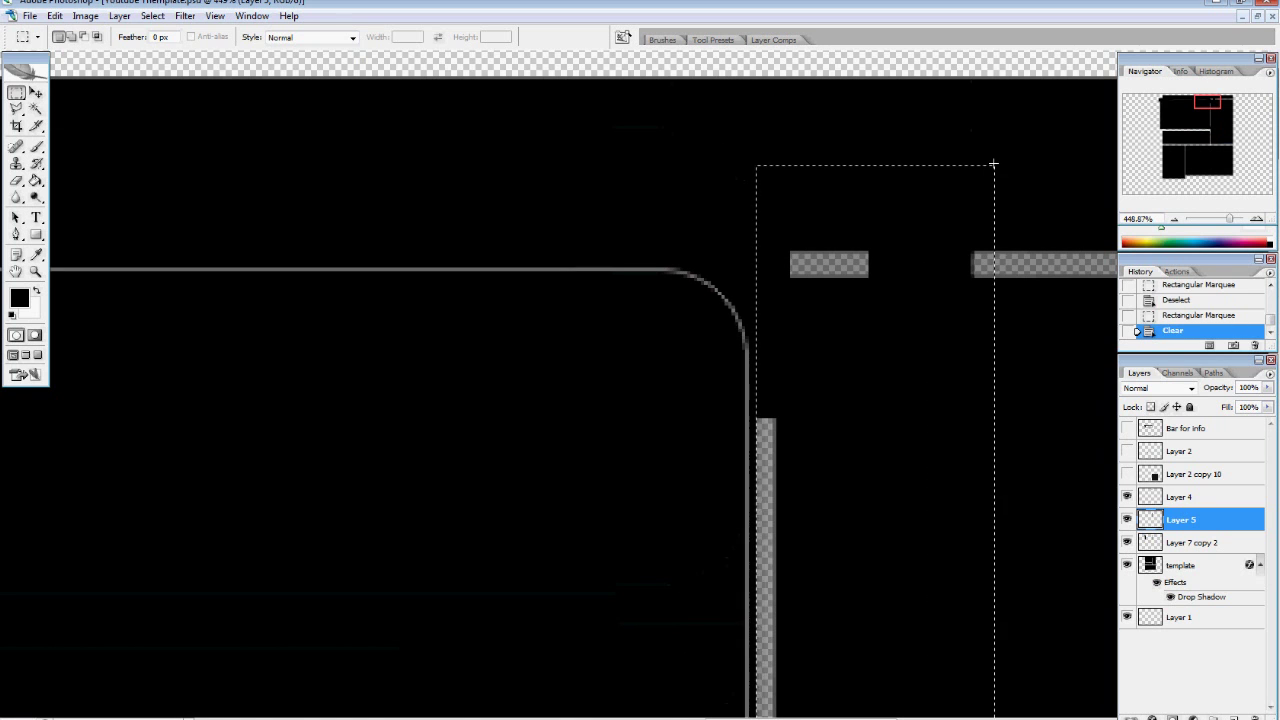
click(1190, 542)
key(Delete)
click(1182, 497)
key(Delete)
key(ctrl+d)
Merge Layer 4, Layer 5 and Layer 7 copy 2 into one layer and rename it Watch Window
shift+click(1180, 542)
key(ctrl+e)
key(ctrl+0)
click(1128, 429)
click(1128, 429)
scroll(690, 400, right, 3)
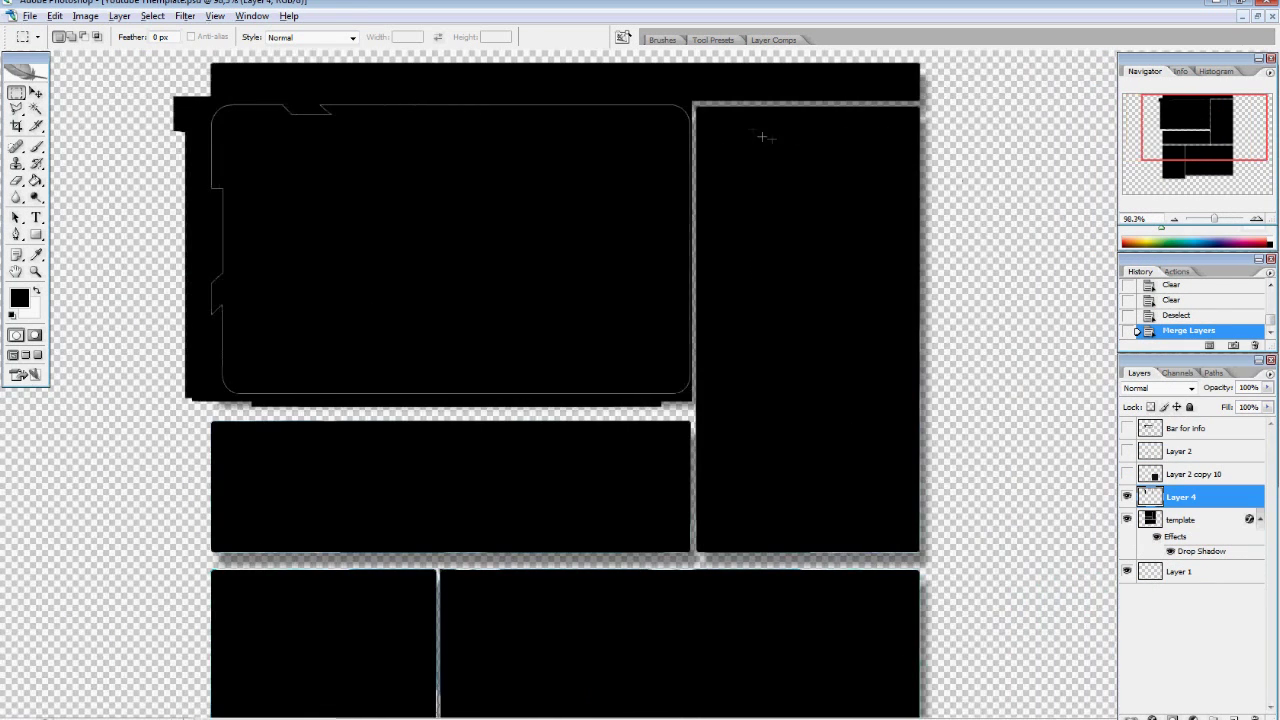
scroll(690, 400, up, 5)
scroll(691, 440, down, 3)
scroll(690, 400, right, 3)
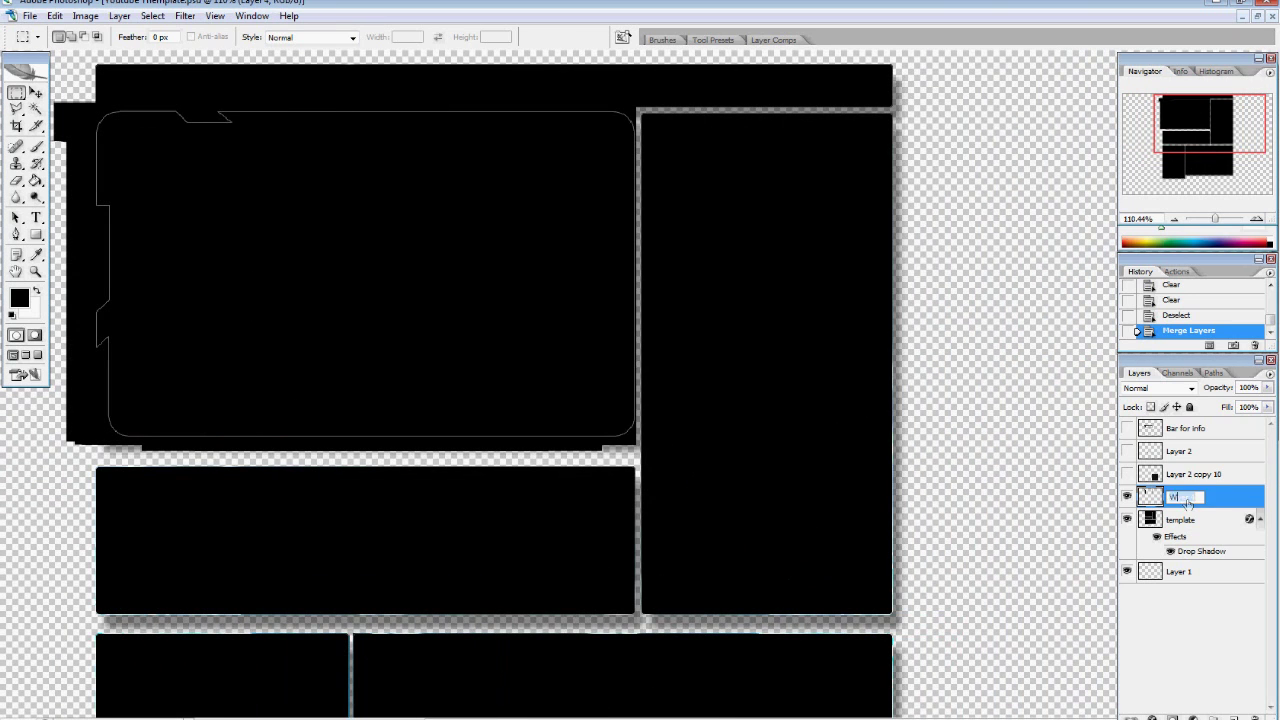
Duplicate the Watch Window layer, move the copy down and right to the side panel's lower corner and set its opacity to 48%
key(ctrl+j)
key(v)
drag(443, 286, 694, 450)
drag(1220, 390, 1169, 393)
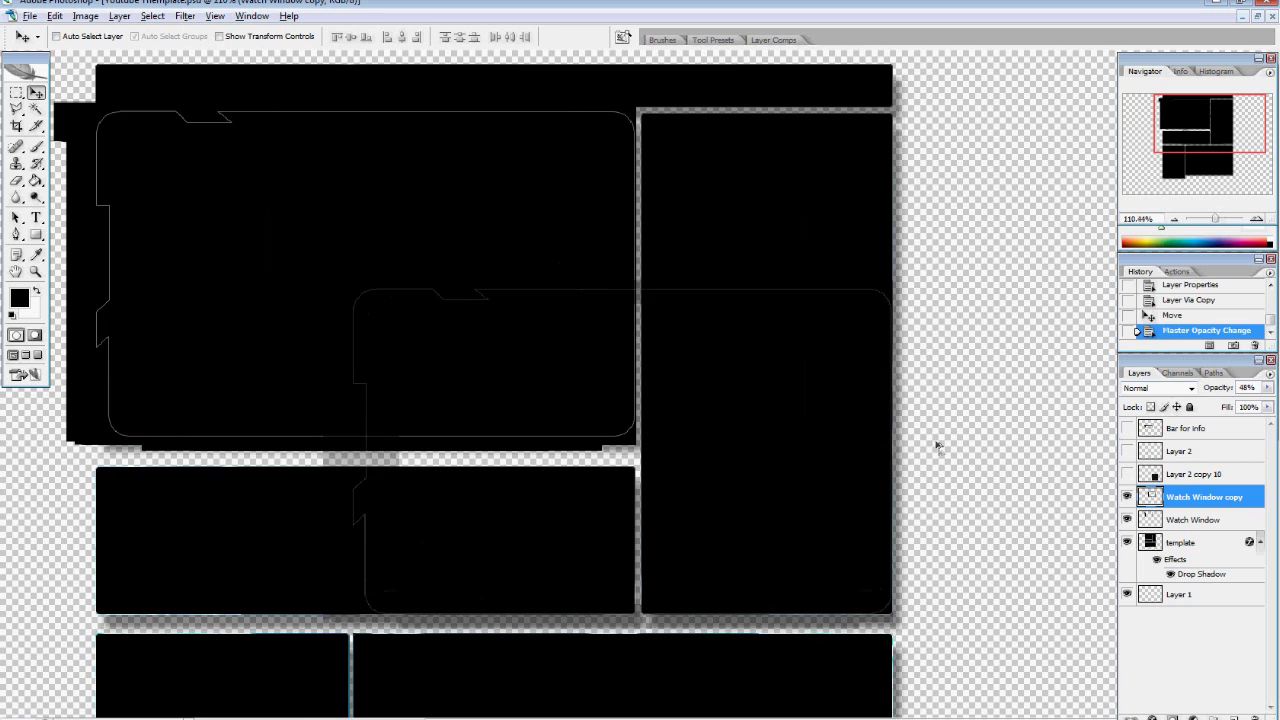
Select the upper part of the Watch Window copy and move it up to the right side panel's top edge
scroll(930, 424, up, 5)
scroll(790, 425, down, 4)
click(18, 93)
mouse_move(110, 154)
mouse_down()
mouse_move(756, 363)
mouse_move(866, 377)
mouse_up()
scroll(754, 348, up, 3)
click(36, 93)
drag(612, 464, 613, 242)
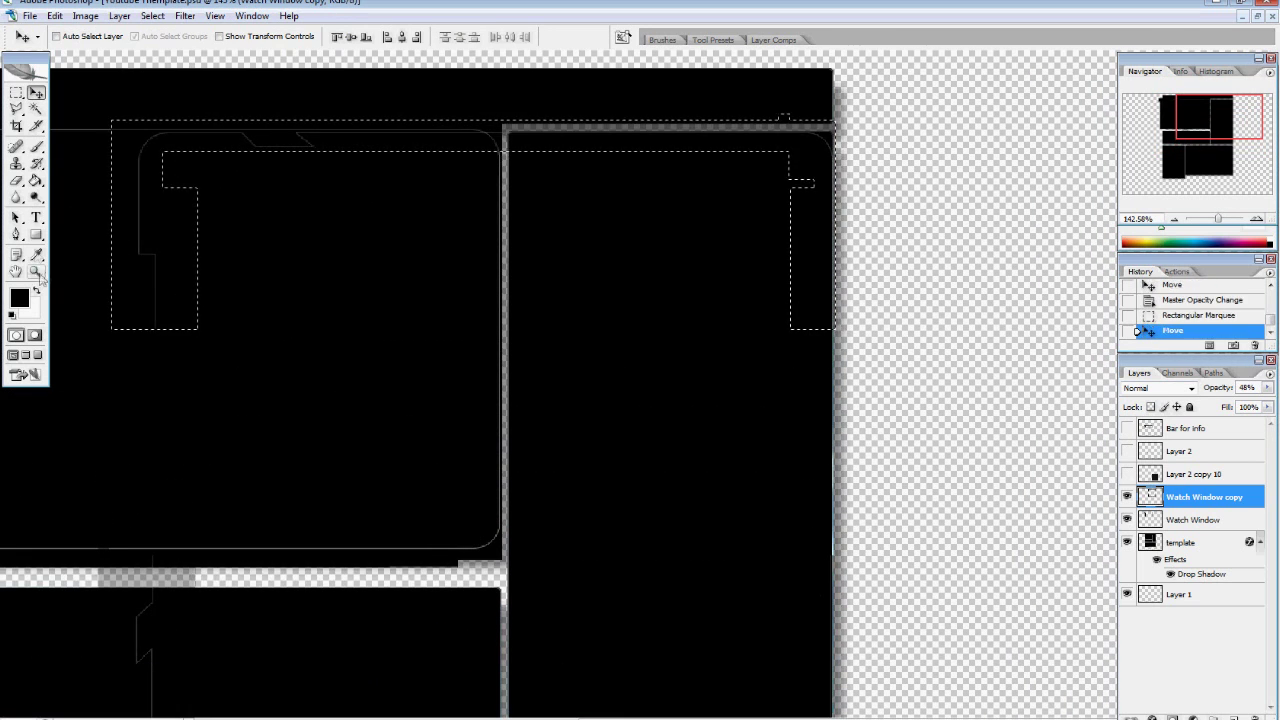
Deselect the moved upper part and set the Watch Window copy's opacity to 100%
click(16, 217)
key(ctrl+d)
drag(1224, 387, 1276, 403)
scroll(711, 373, down, 2)
scroll(711, 373, up, 2)
Copy a piece of the side frame's right edge to a new layer, move it up over the gap and duplicate it
click(17, 93)
scroll(880, 430, down, 1)
drag(900, 446, 741, 624)
click(36, 93)
key(ctrl+j)
drag(838, 535, 838, 456)
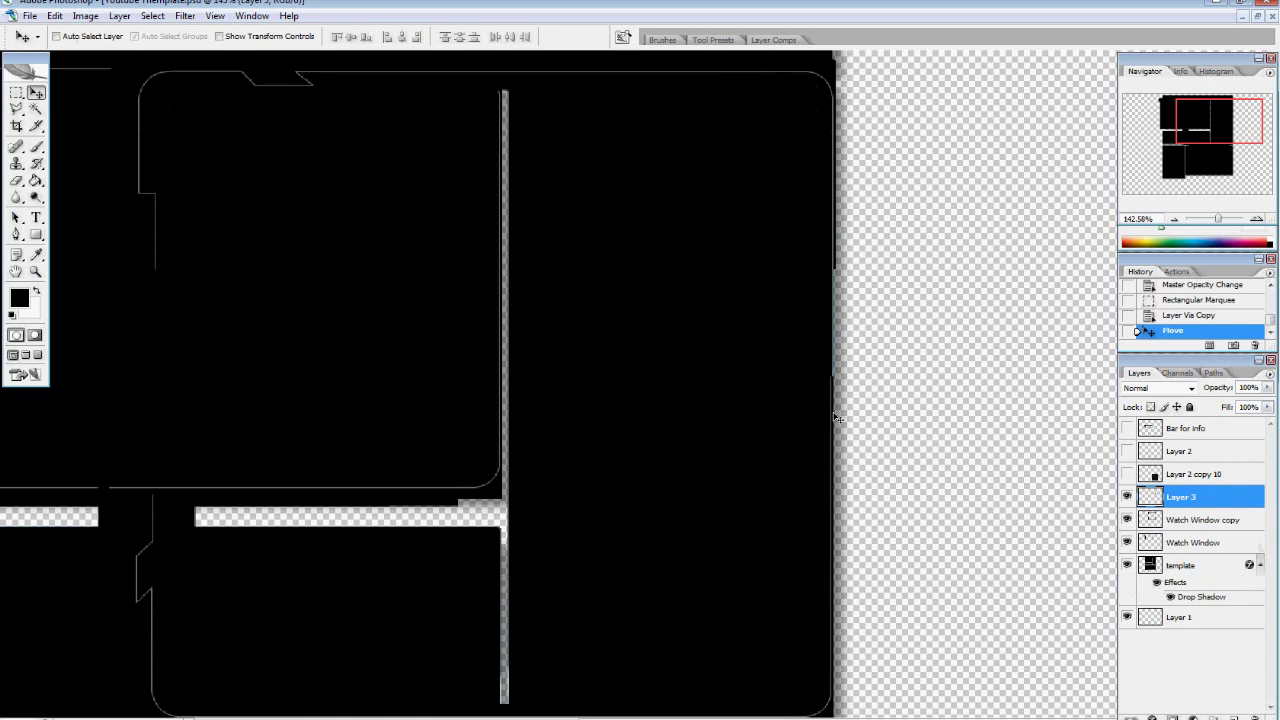
key(ctrl+j)
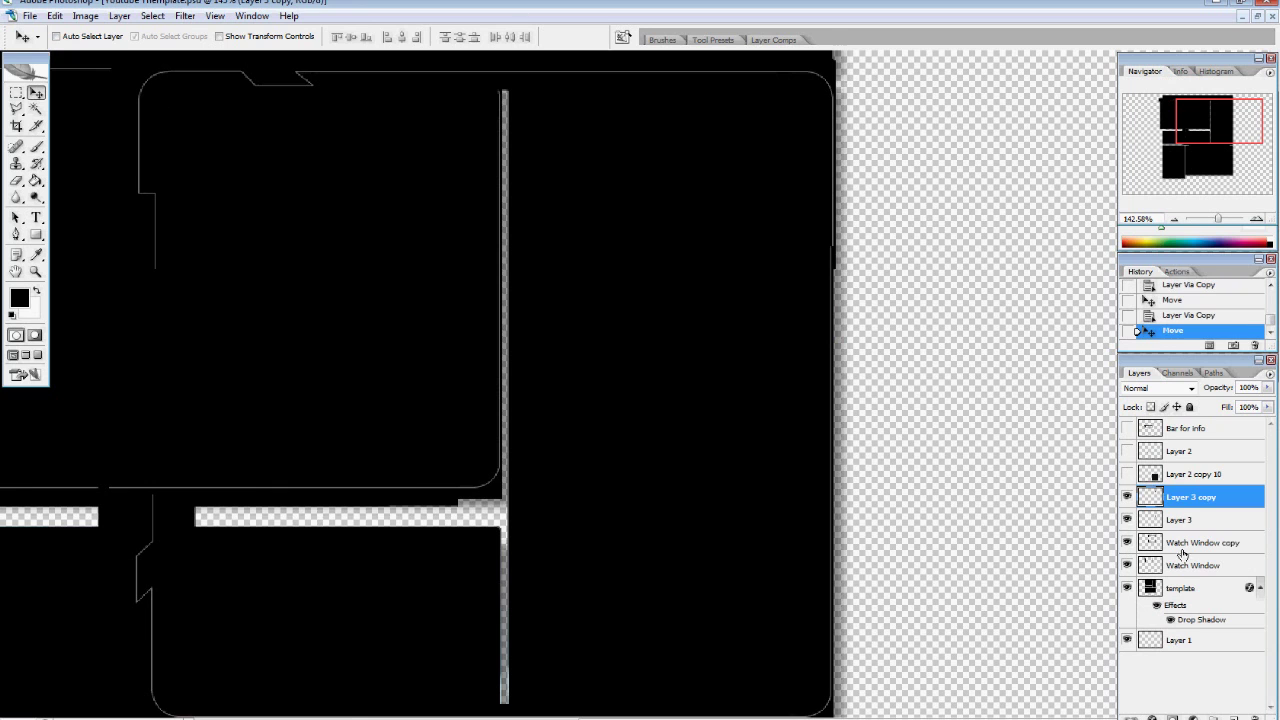
Select the upper part of the Watch Window copy and nudge it into line with the right edge
click(1195, 542)
key(m)
scroll(866, 383, up, 1)
drag(866, 383, 76, 92)
key(v)
drag(734, 277, 732, 275)
key(ctrl+d)
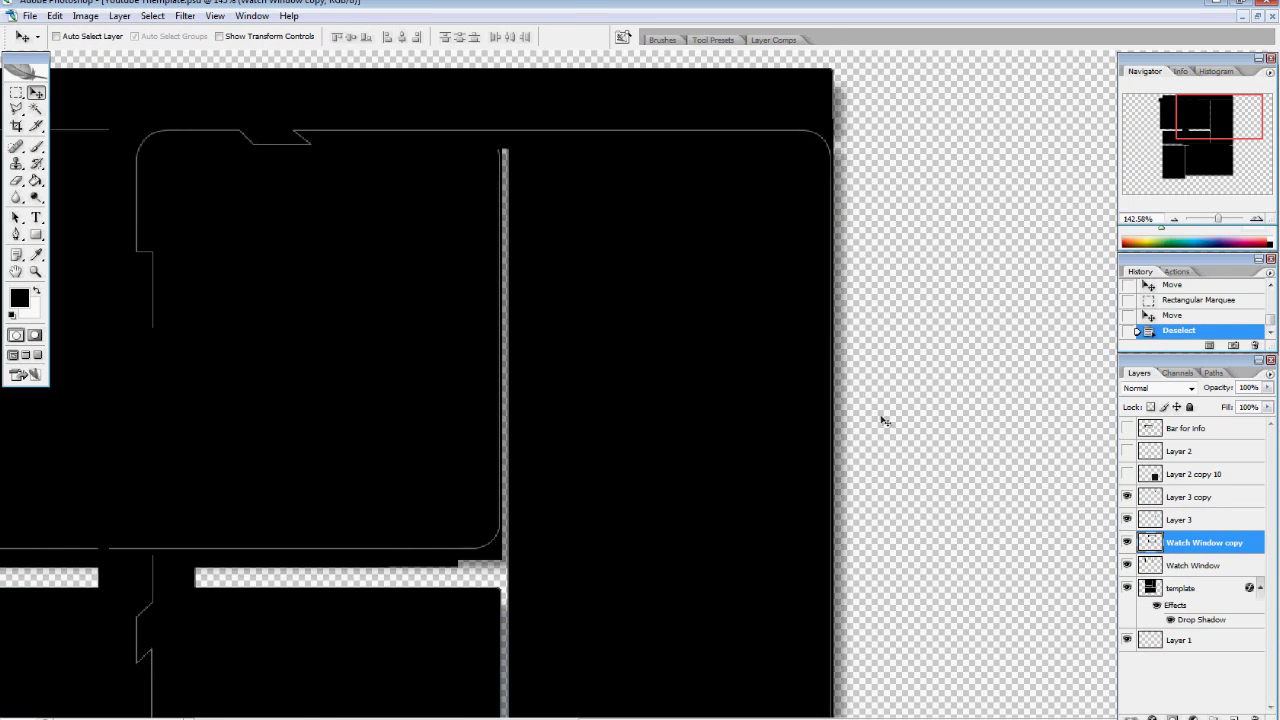
Clear the section of the Watch Window copy's top line that crosses the divider between the two panels
key(m)
drag(373, 87, 597, 281)
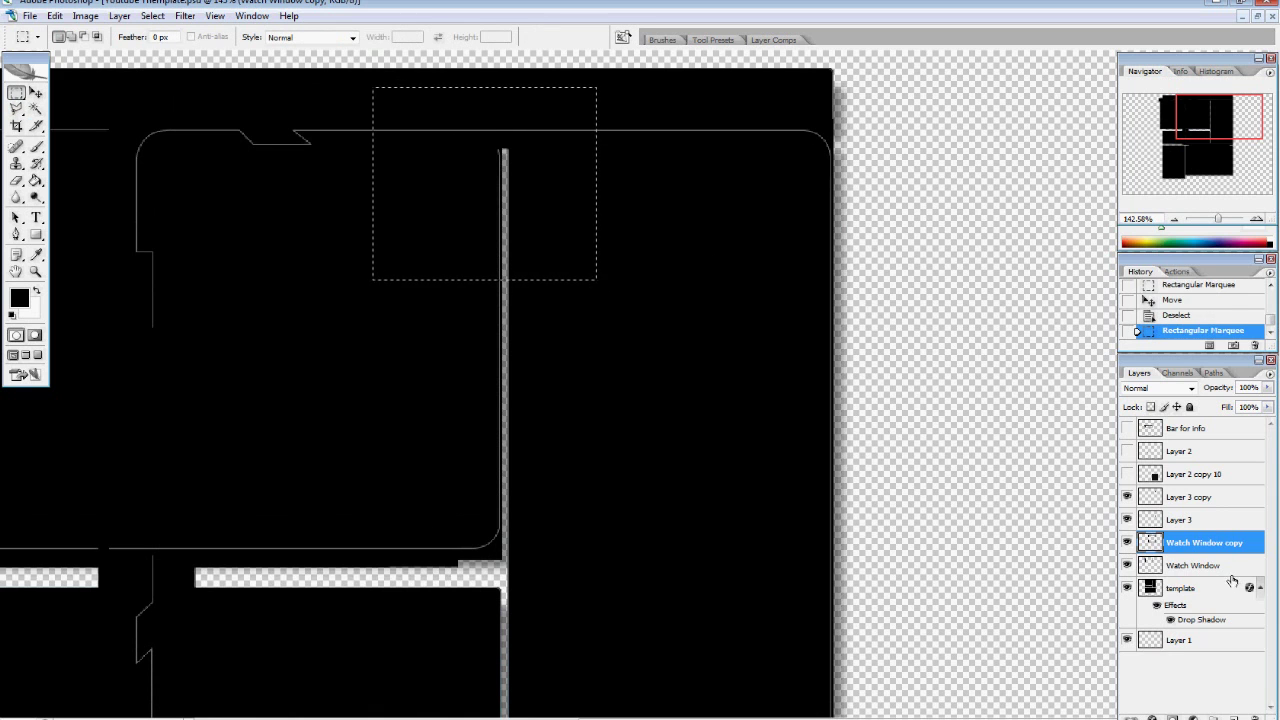
key(Delete)
key(ctrl+d)
Move the Watch Window copy's upper-left corner piece with its notches right onto the side panel's upper-left corner
drag(100, 86, 512, 414)
key(v)
drag(216, 212, 589, 212)
key(m)
key(ctrl+d)
Clear the leftover piece by the divider and the stepped notch on the side frame's left edge
drag(545, 340, 379, 478)
key(Delete)
key(ctrl+d)
mouse_move(1220, 394)
mouse_down()
mouse_move(1200, 394)
mouse_move(1220, 394)
mouse_up()
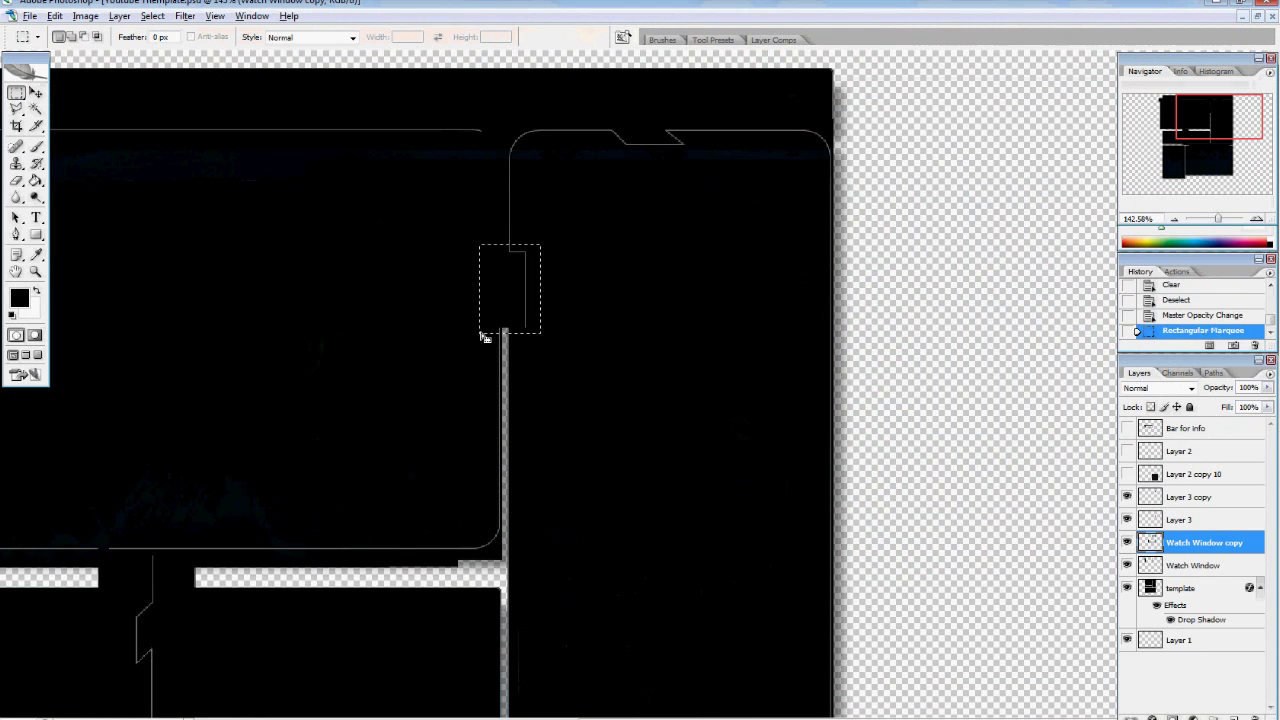
key(Delete)
key(ctrl+d)
Move the Watch Window copy's angled left-edge notch up and right onto the side panel's left edge
scroll(406, 443, down, 3)
drag(241, 588, 240, 584)
click(36, 92)
drag(128, 484, 485, 318)
scroll(311, 460, up, 3)
key(ctrl+d)
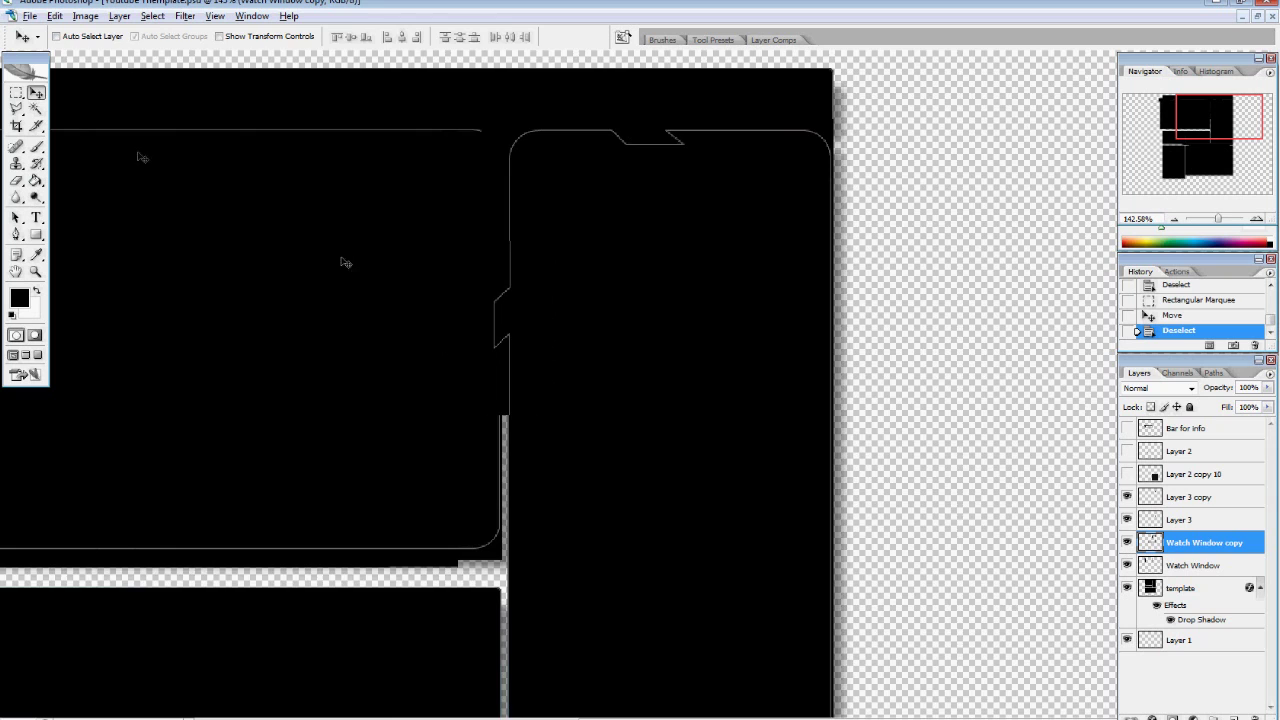
key(m)
scroll(392, 245, up, 4)
key(ctrl+d)
drag(257, 277, 477, 690)
scroll(431, 477, up, 8)
key(ctrl+d)
Select part of the side frame's left edge and nudge it slightly left to line up the segments
mouse_move(406, 171)
mouse_down()
mouse_move(162, 627)
mouse_move(123, 627)
mouse_up()
scroll(171, 337, up, 8)
key(v)
drag(349, 280, 343, 280)
key(ctrl+d)
scroll(374, 469, down, 2)
scroll(374, 469, down, 2)
click(1202, 117)
Isolate the side frame's left-edge notch on its own layer, clearing everything around it and the original notch
key(m)
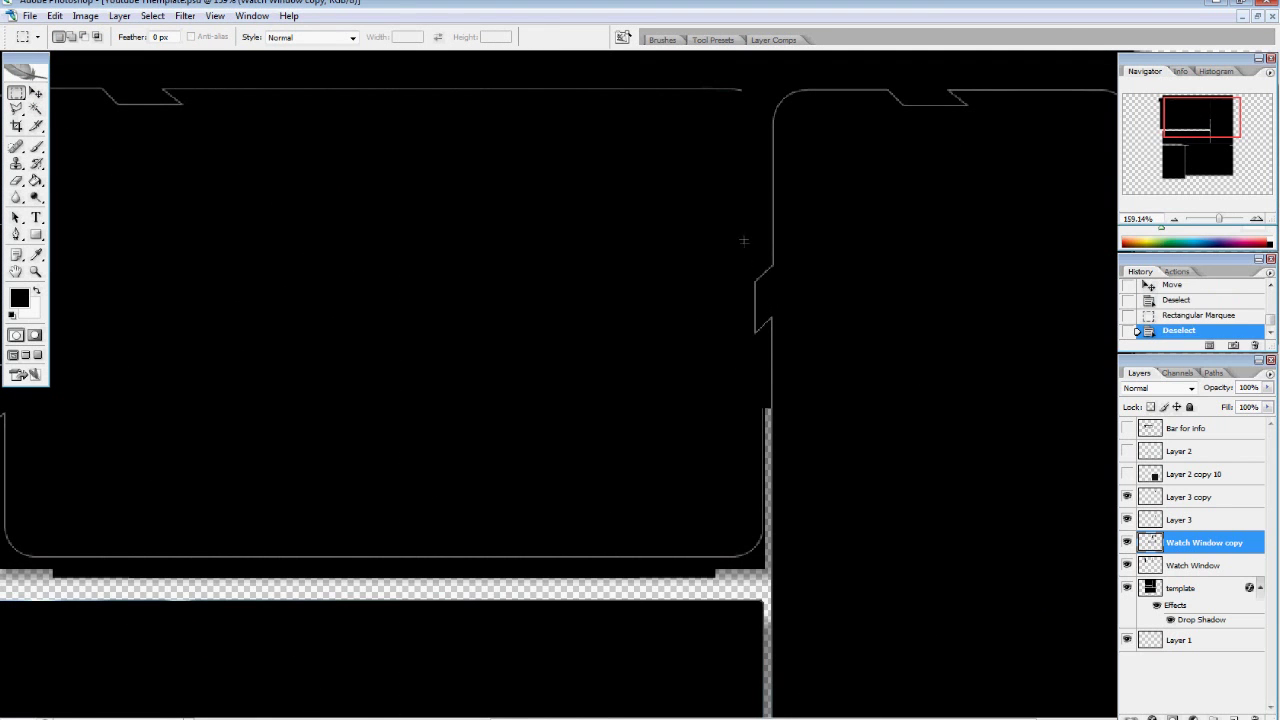
key(ctrl+j)
ctrl+click(1150, 543)
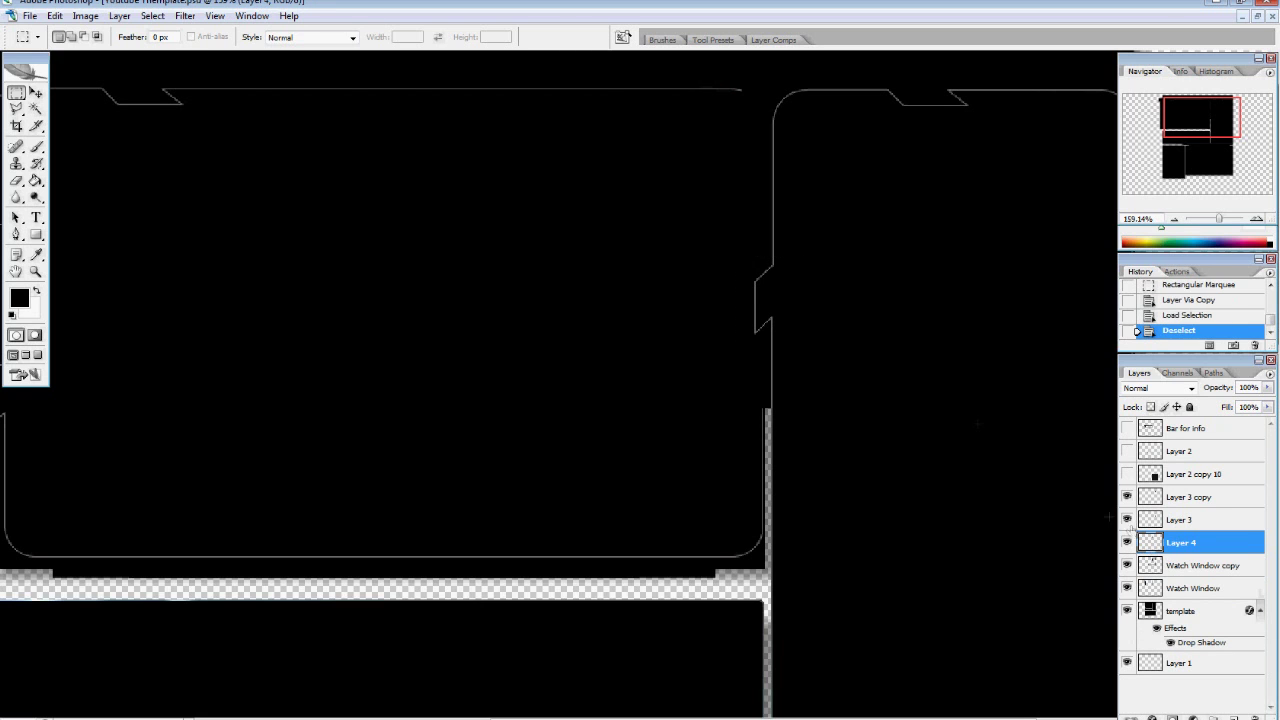
drag(786, 352, 835, 240)
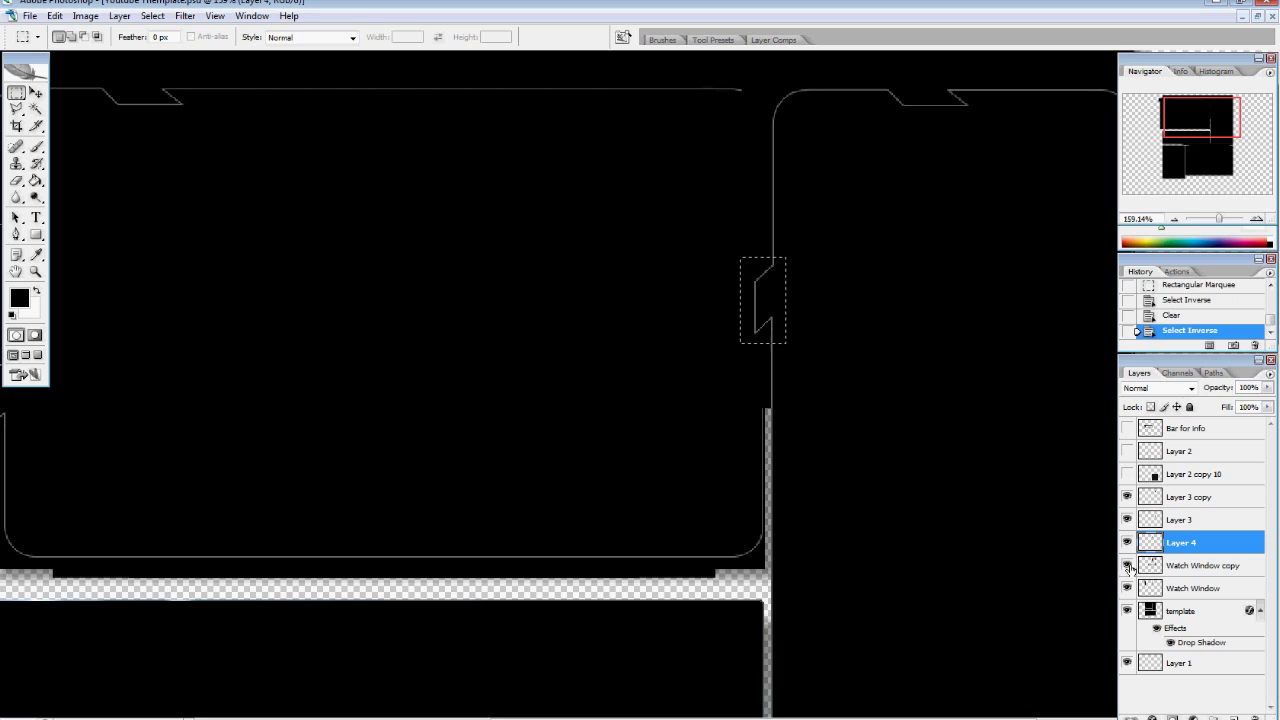
key(Delete)
Flip the isolated notch horizontally and move it right to join the side frame's left edge
click(54, 16)
mouse_move(71, 271)
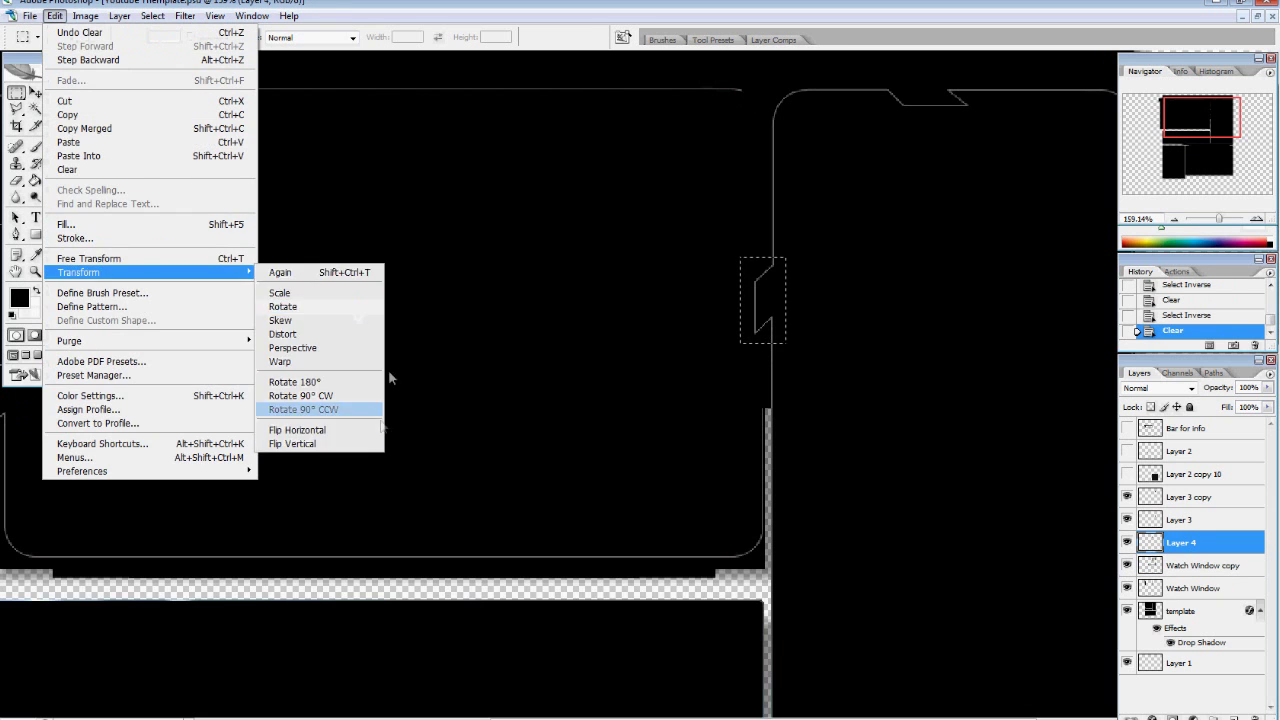
click(300, 429)
click(36, 93)
key(ctrl+d)
scroll(783, 312, up, 5)
drag(723, 266, 735, 266)
scroll(849, 514, down, 4)
drag(1211, 117, 1217, 123)
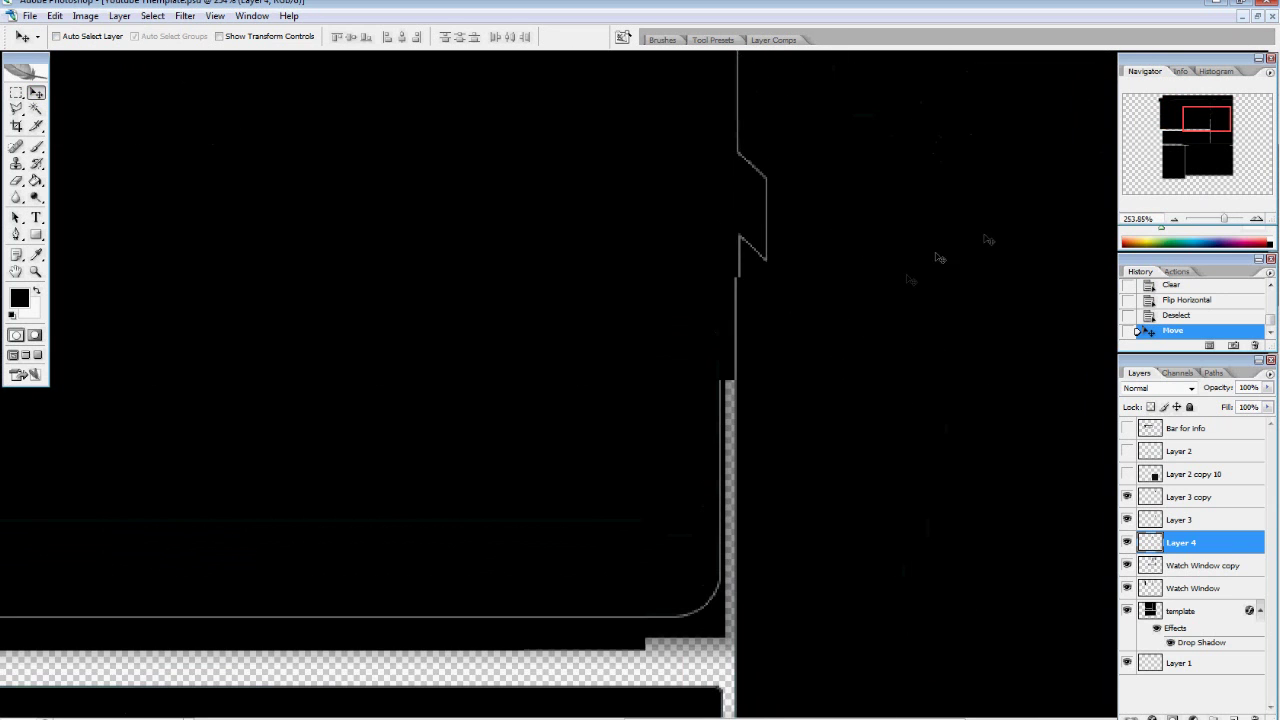
Clear the offset line segment just below the flipped notch on the Watch Window copy layer
scroll(784, 344, up, 3)
key(m)
drag(264, 108, 872, 497)
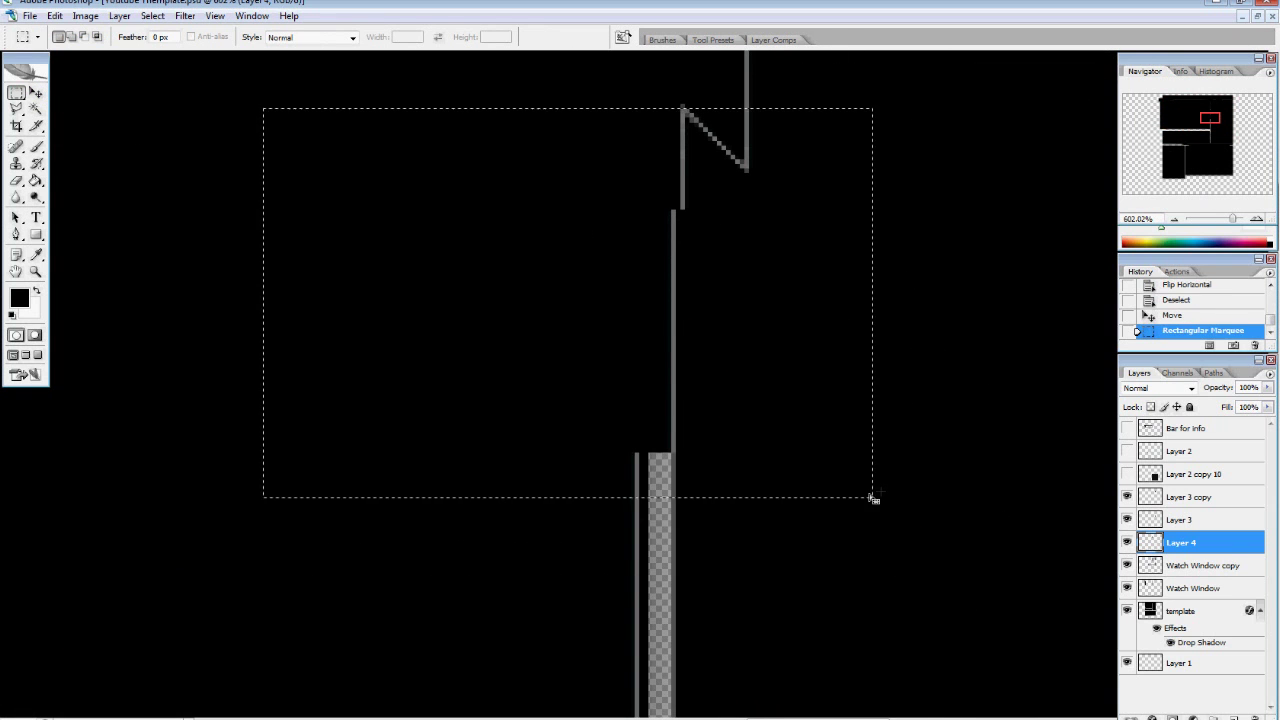
click(1131, 569)
click(1128, 567)
key(Delete)
key(ctrl+d)
scroll(1090, 400, down, 5)
mouse_move(1210, 118)
mouse_down()
mouse_move(1177, 116)
mouse_move(1211, 114)
mouse_up()
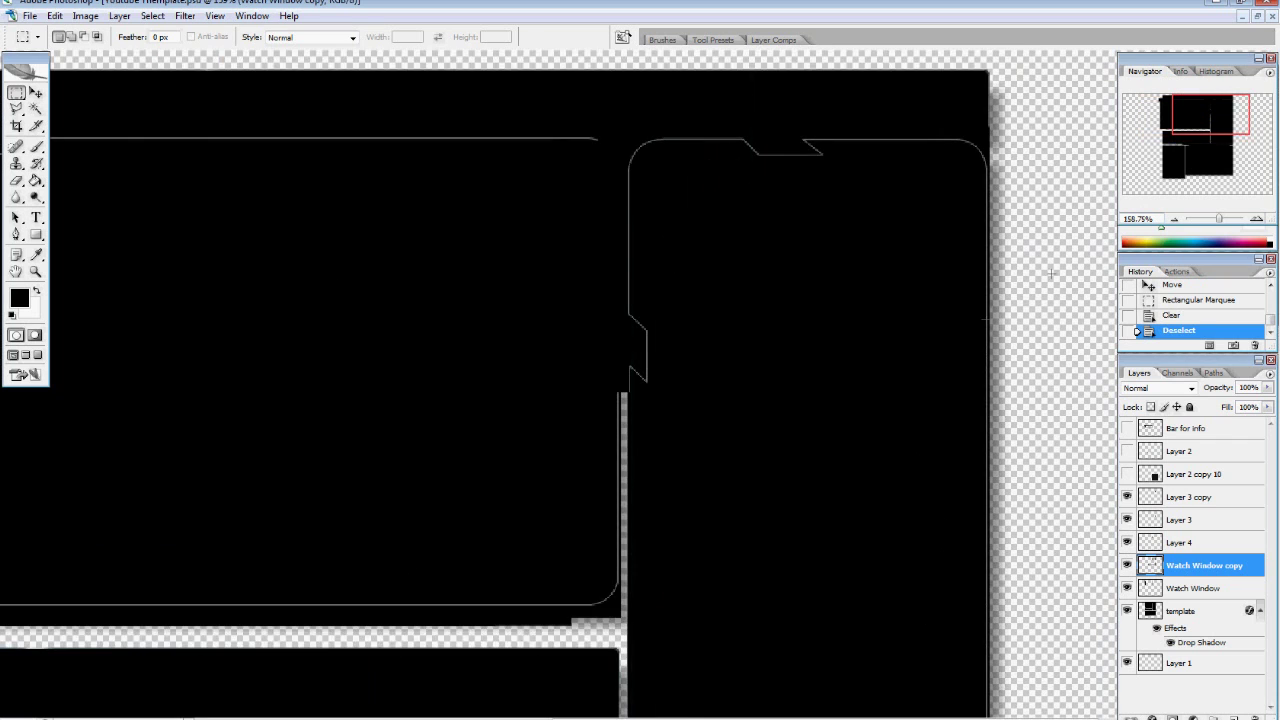
Clear the section of the Watch Window copy's bottom line that crosses the divider
scroll(92, 162, down, 5)
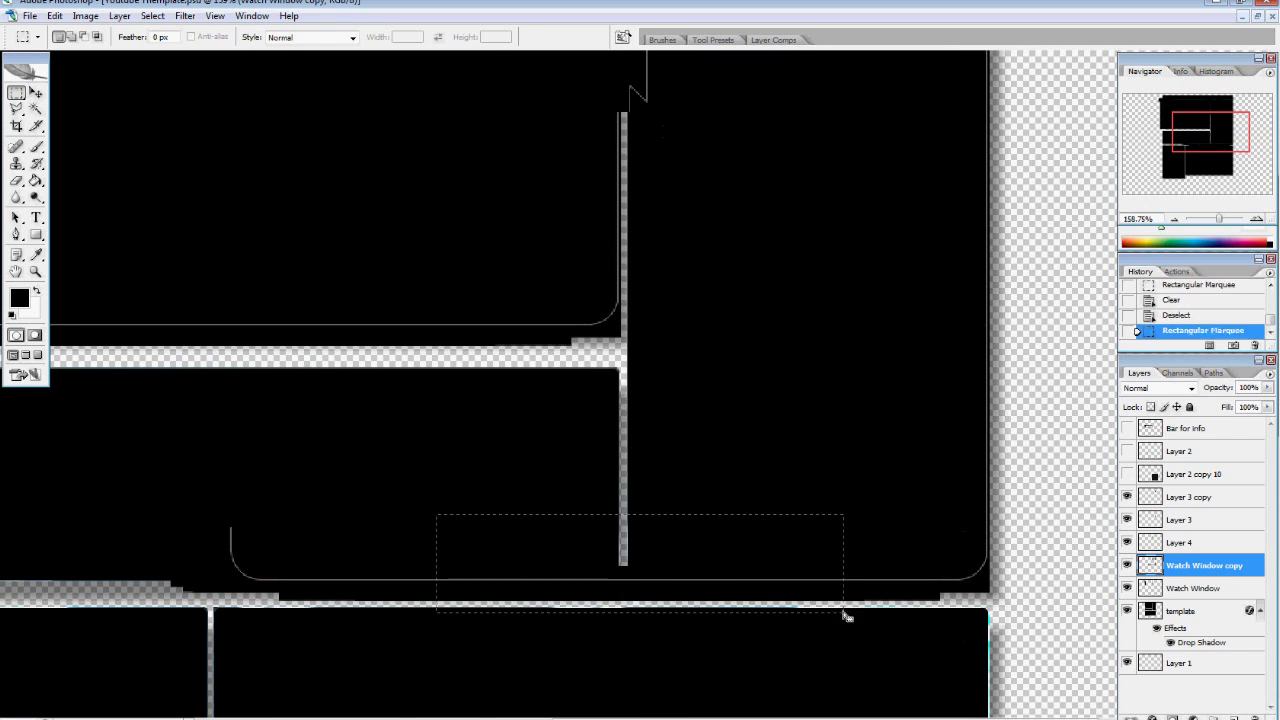
key(Delete)
key(ctrl+d)
Move the Watch Window copy's lower-left corner piece right to the side panel's lower-left corner
drag(174, 446, 497, 694)
drag(123, 450, 518, 643)
key(v)
drag(329, 560, 720, 566)
key(ctrl+d)
key(m)
scroll(602, 168, up, 5)
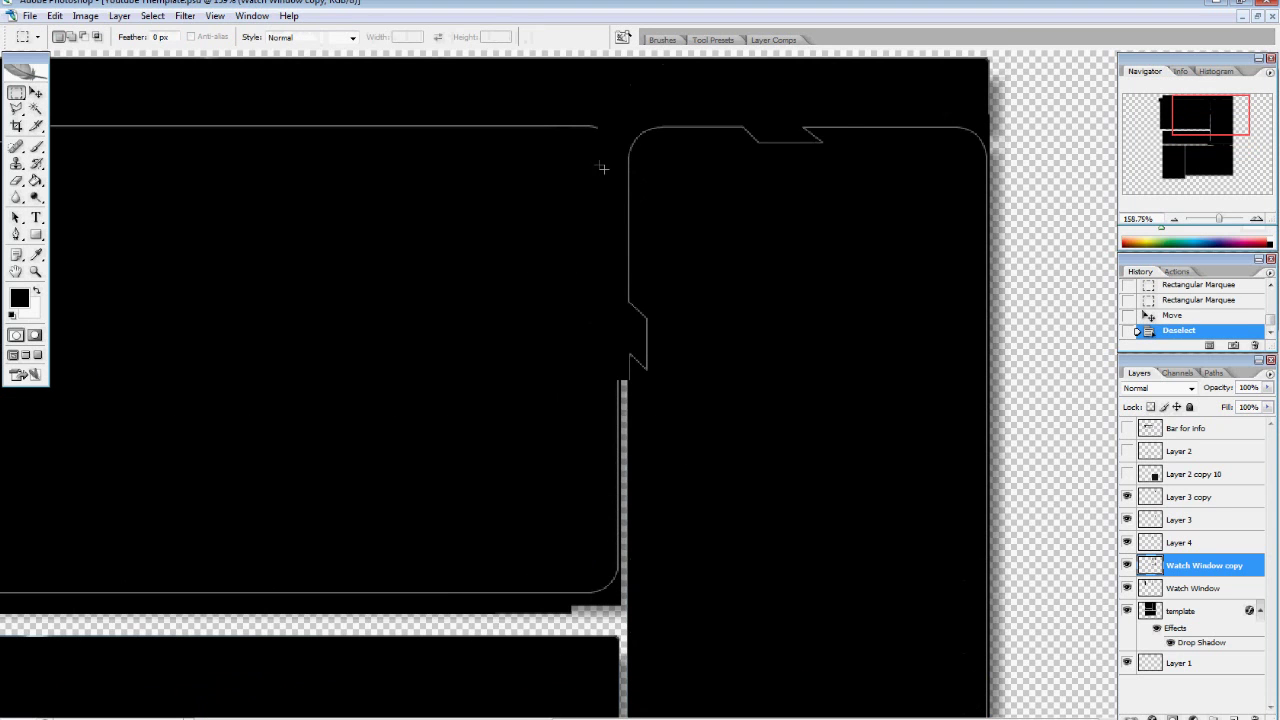
Copy a straight section of the side frame's left edge to new layers and move the copies down to fill the gap
key(ctrl+j)
key(v)
drag(644, 225, 657, 462)
scroll(622, 388, up, 8)
scroll(620, 388, down, 5)
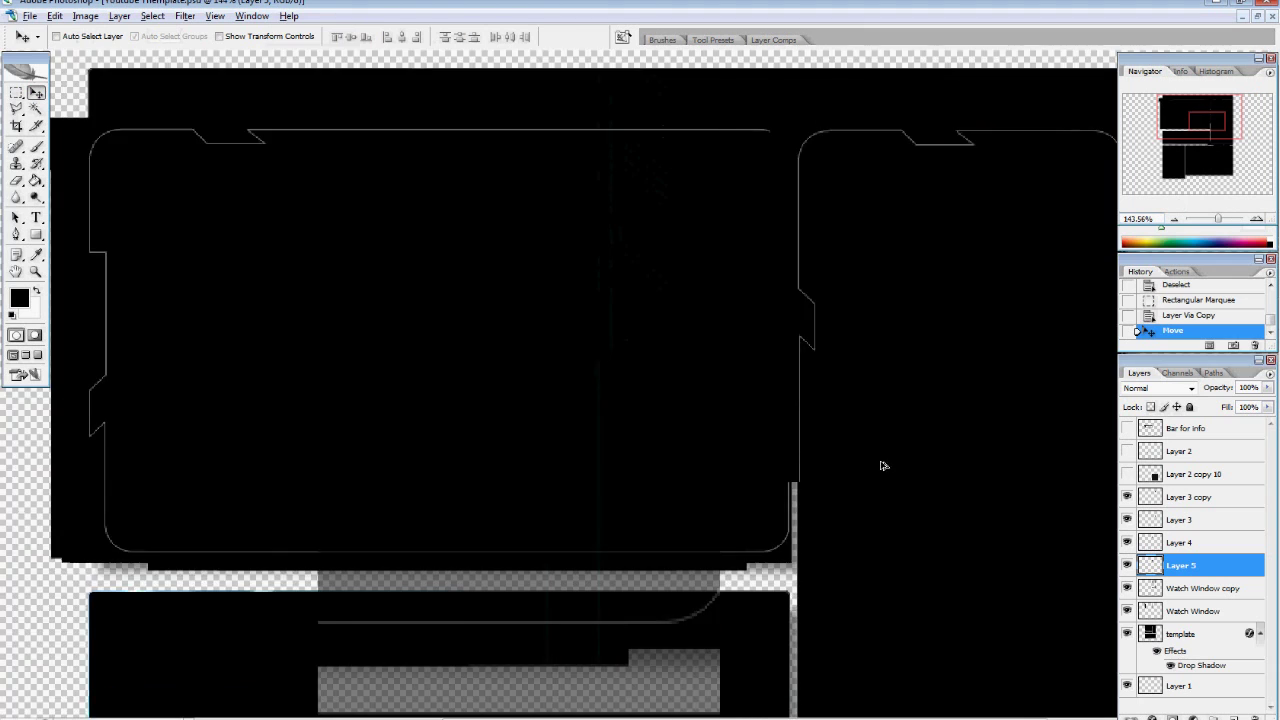
key(ctrl+j)
drag(654, 372, 667, 459)
key(ctrl+j)
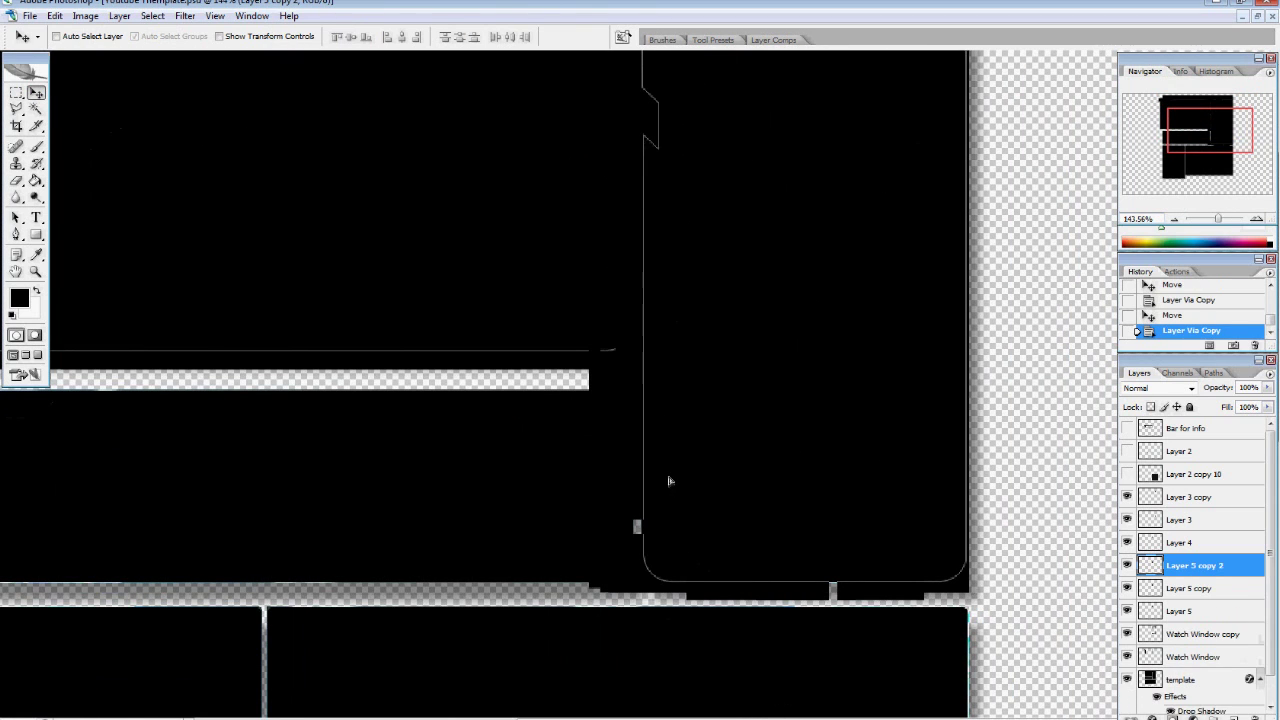
key(ctrl+j)
Merge all side frame layers from Layer 3 copy down to Watch Window copy into one layer
click(1190, 498)
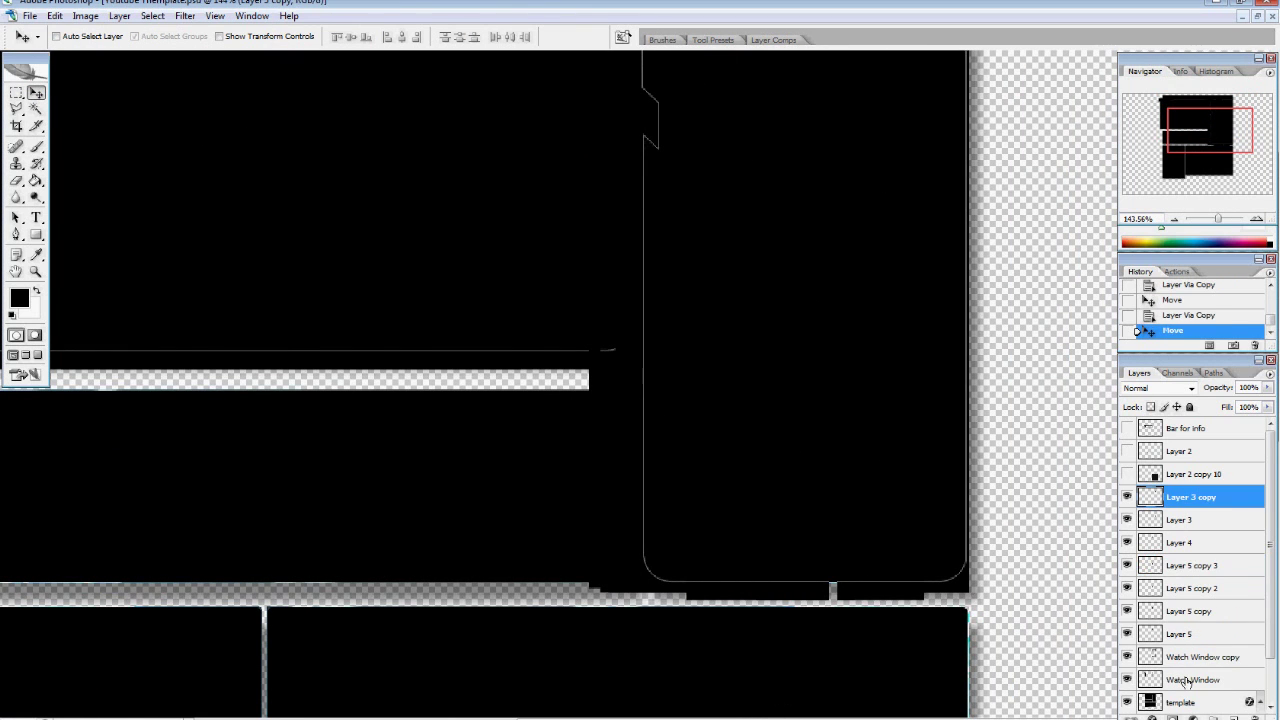
shift+click(1186, 681)
right_click(1179, 657)
click(1166, 451)
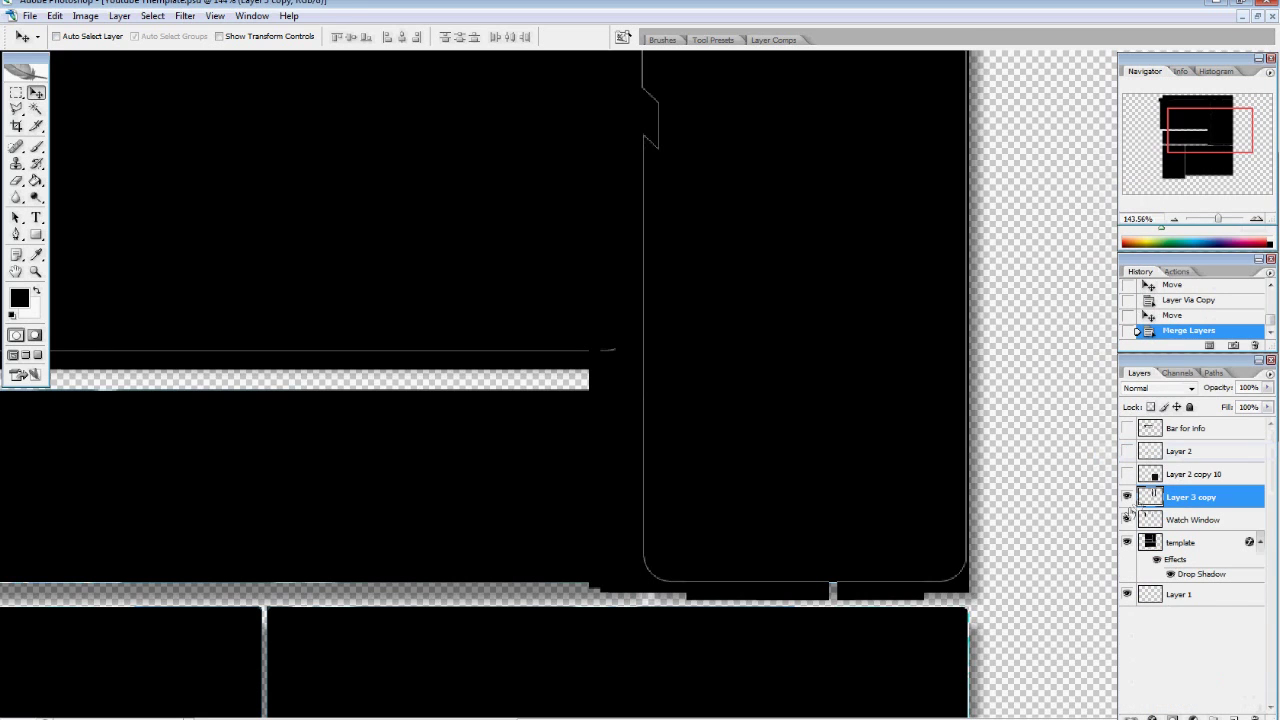
drag(1227, 390, 1234, 393)
Copy a segment of the side frame's bottom edge to a new layer to close the gap and merge it into the frame
scroll(654, 582, up, 1)
click(1129, 498)
key(m)
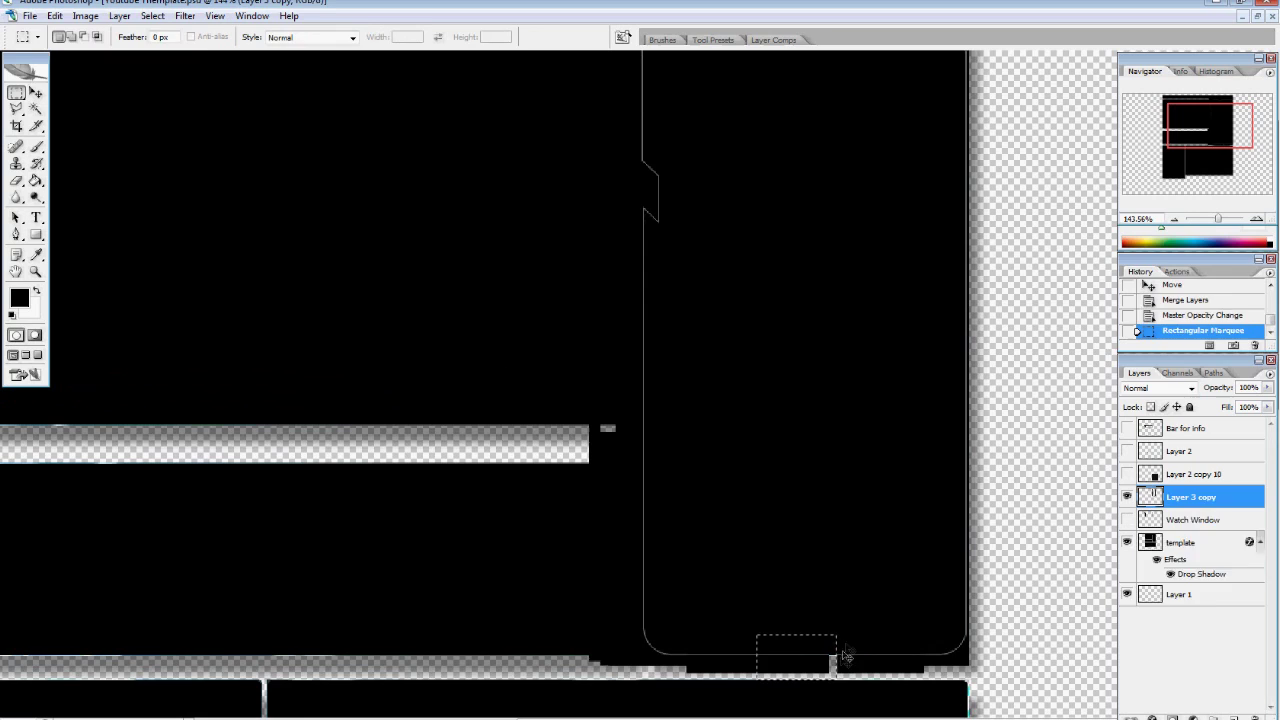
key(ctrl+j)
key(v)
ctrl+click(1186, 521)
right_click(1172, 525)
click(1140, 492)
Clear the excess strip left of the side frame and show the Watch Window layer again
key(m)
scroll(643, 686, up, 4)
drag(651, 688, 462, 50)
key(Delete)
drag(1242, 177, 1217, 124)
key(ctrl+d)
click(1129, 521)
scroll(897, 483, down, 4)
Fill Layer 1 with black, set the zoom to 100% and show the Bar for info layer
click(1156, 601)
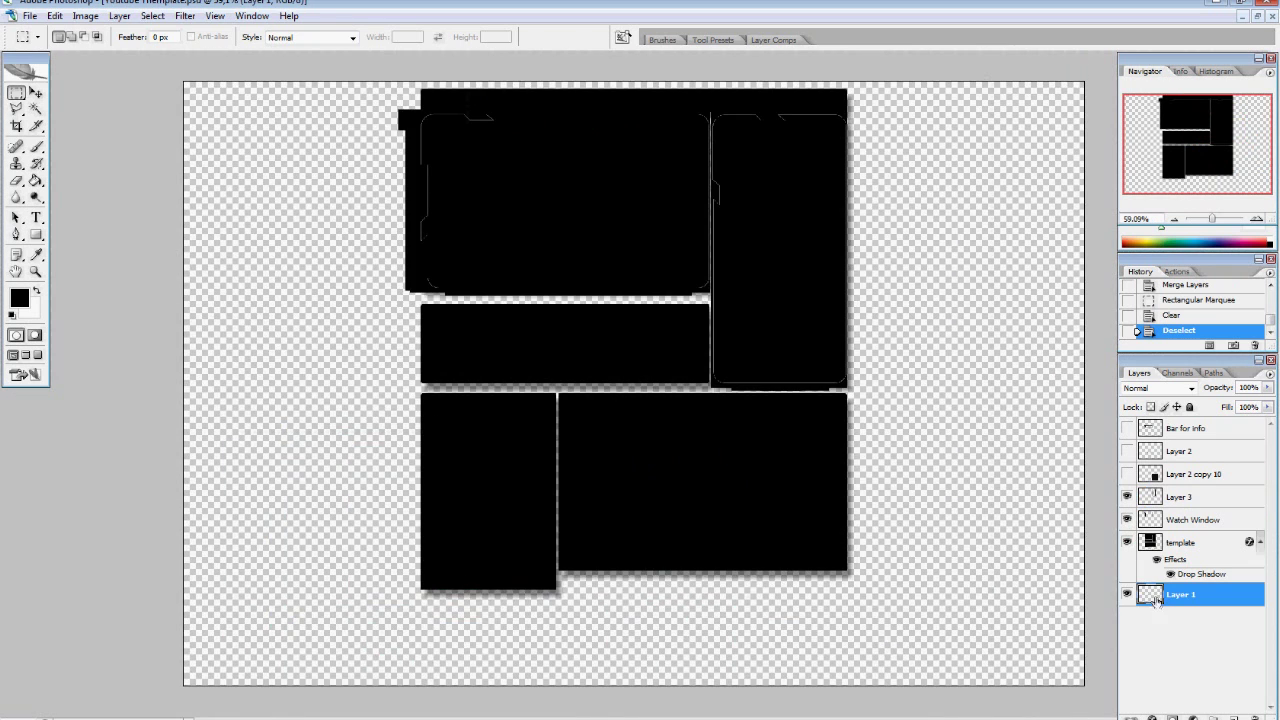
click(36, 181)
click(482, 570)
drag(35, 719, 4, 719)
text(100)
key(Return)
drag(1183, 134, 1196, 132)
click(1127, 594)
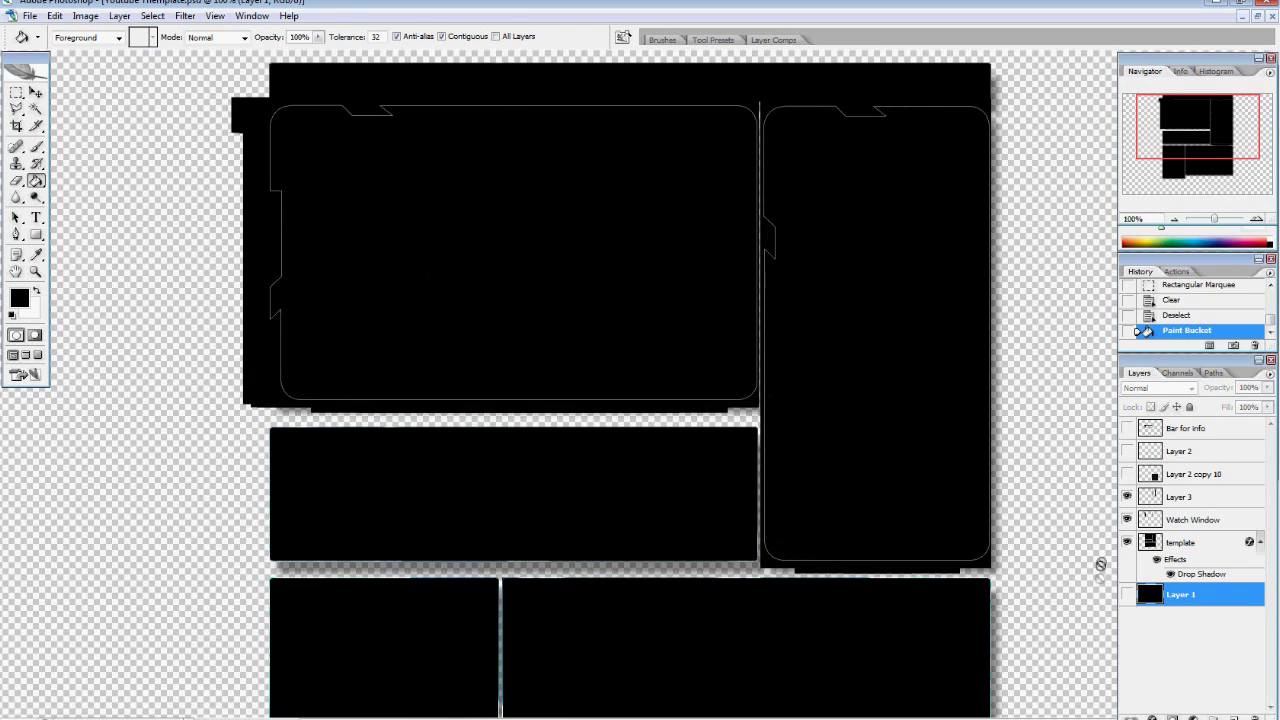
click(1127, 428)
click(1127, 594)
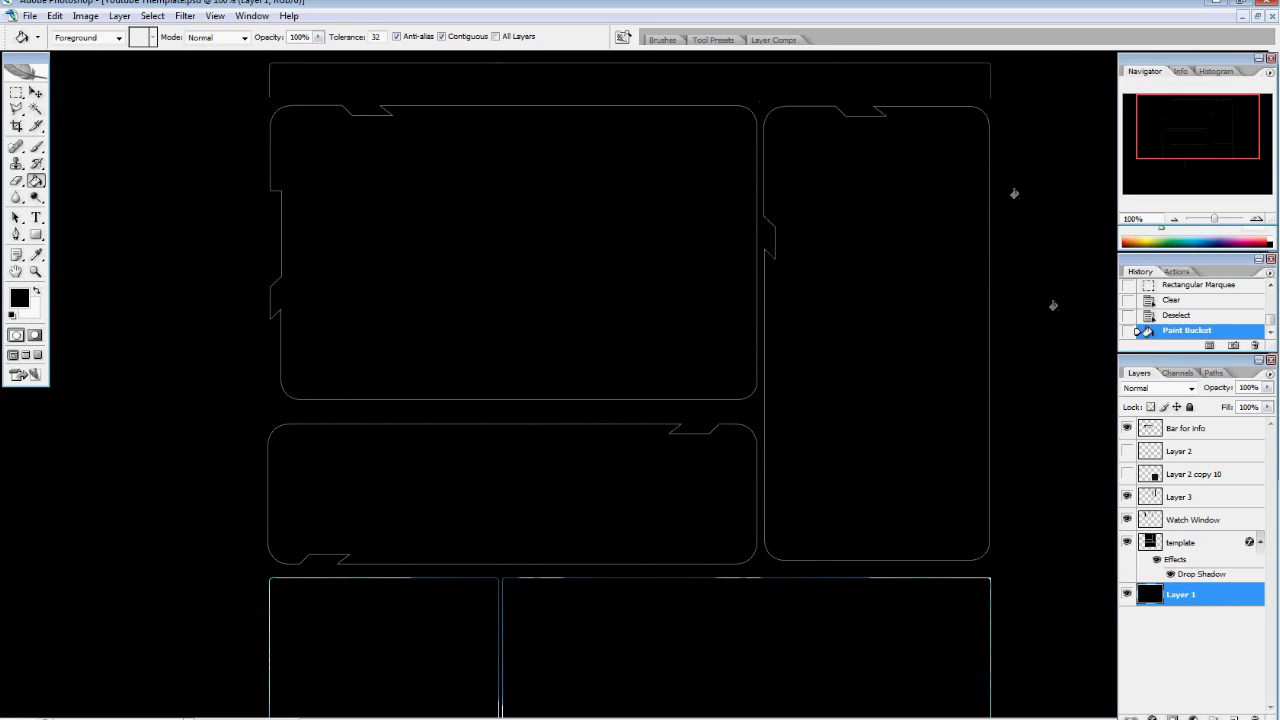
Copy the top-edge notch of Layer 3's side frame to a new layer and move it down to the bottom edge
click(1138, 497)
click(18, 92)
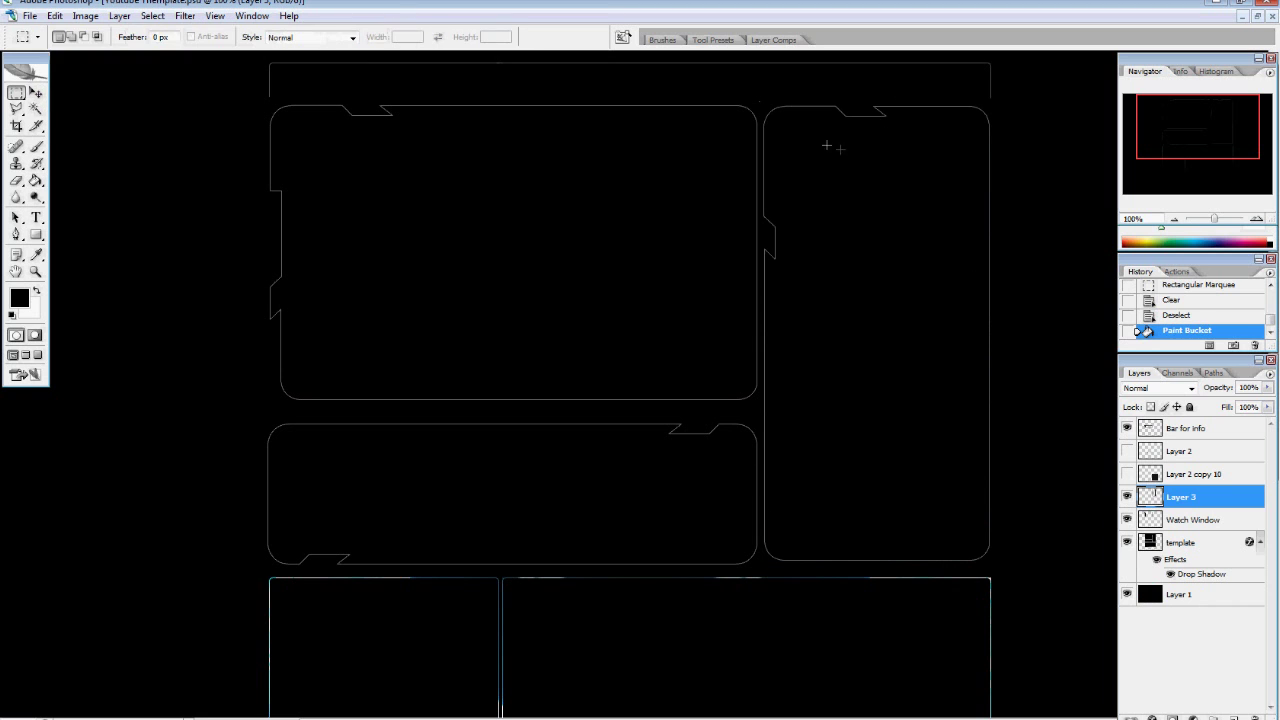
key(ctrl+j)
key(v)
drag(897, 181, 884, 562)
Flip the copied notch vertically and align it with the side frame's bottom line
click(54, 16)
mouse_move(100, 263)
click(310, 442)
scroll(899, 565, up, 4)
mouse_move(876, 551)
mouse_down()
mouse_move(876, 523)
mouse_move(877, 537)
mouse_up()
scroll(908, 580, down, 3)
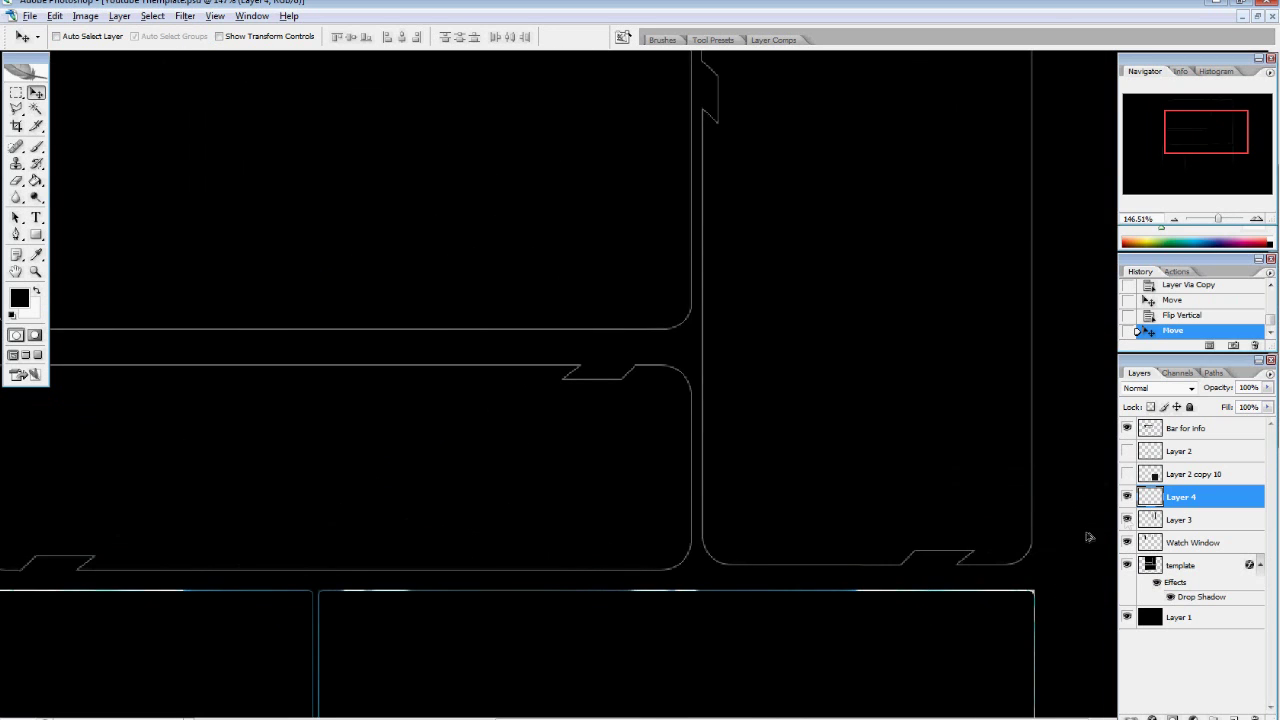
Merge Layer 4 down into the side frame layer and rename the result List panel
scroll(1089, 537, down, 2)
right_click(1180, 497)
click(1155, 491)
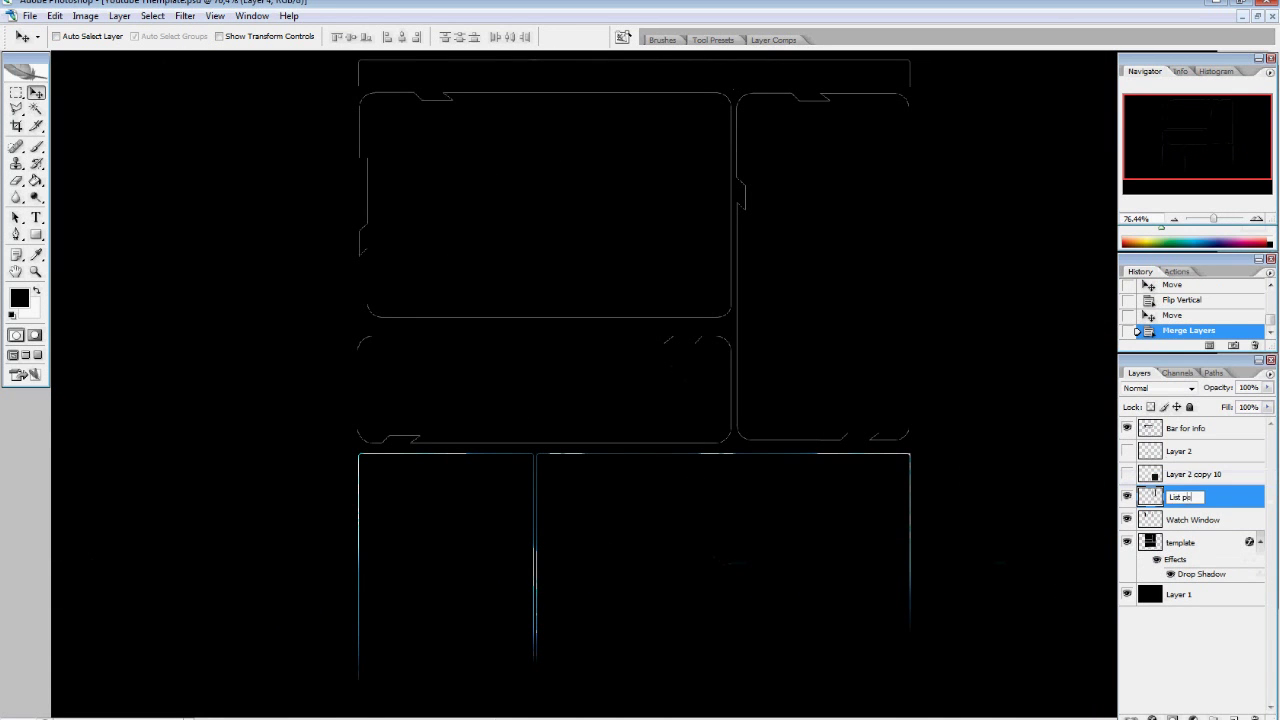
click(1126, 473)
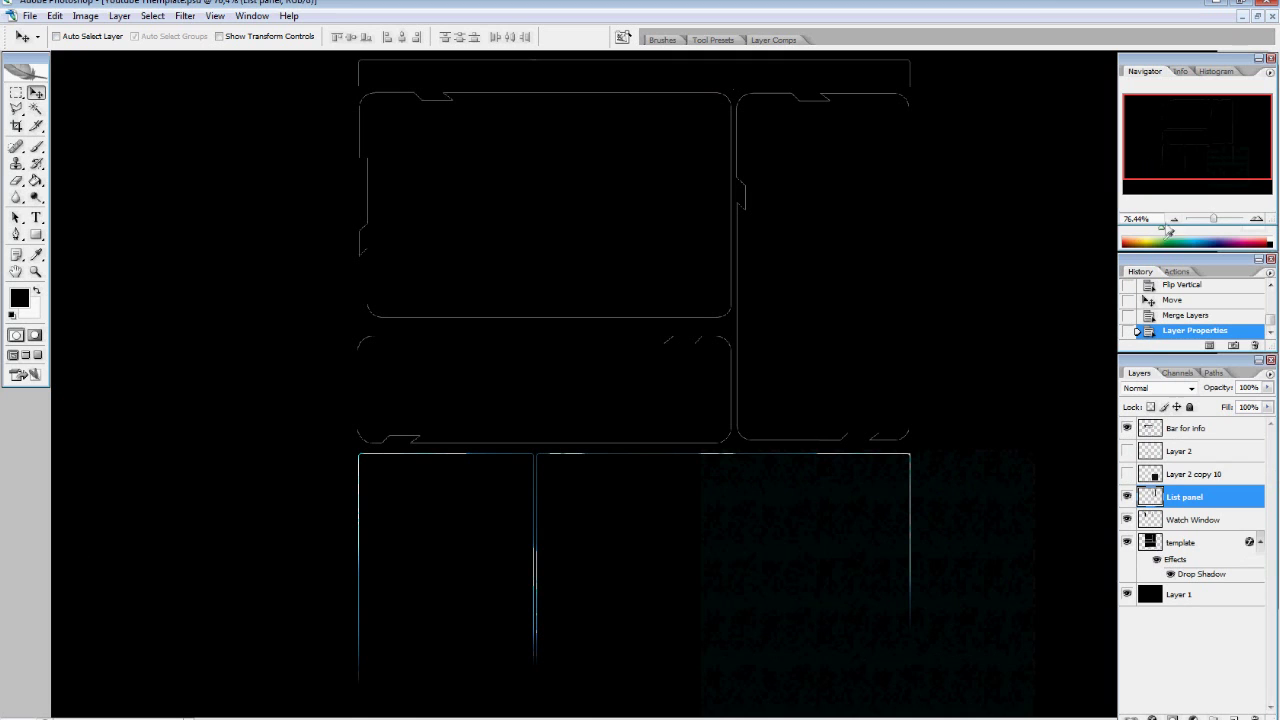
Duplicate the Watch Window layer, bring the copy above List panel and move it onto the lower-right panel
click(1178, 528)
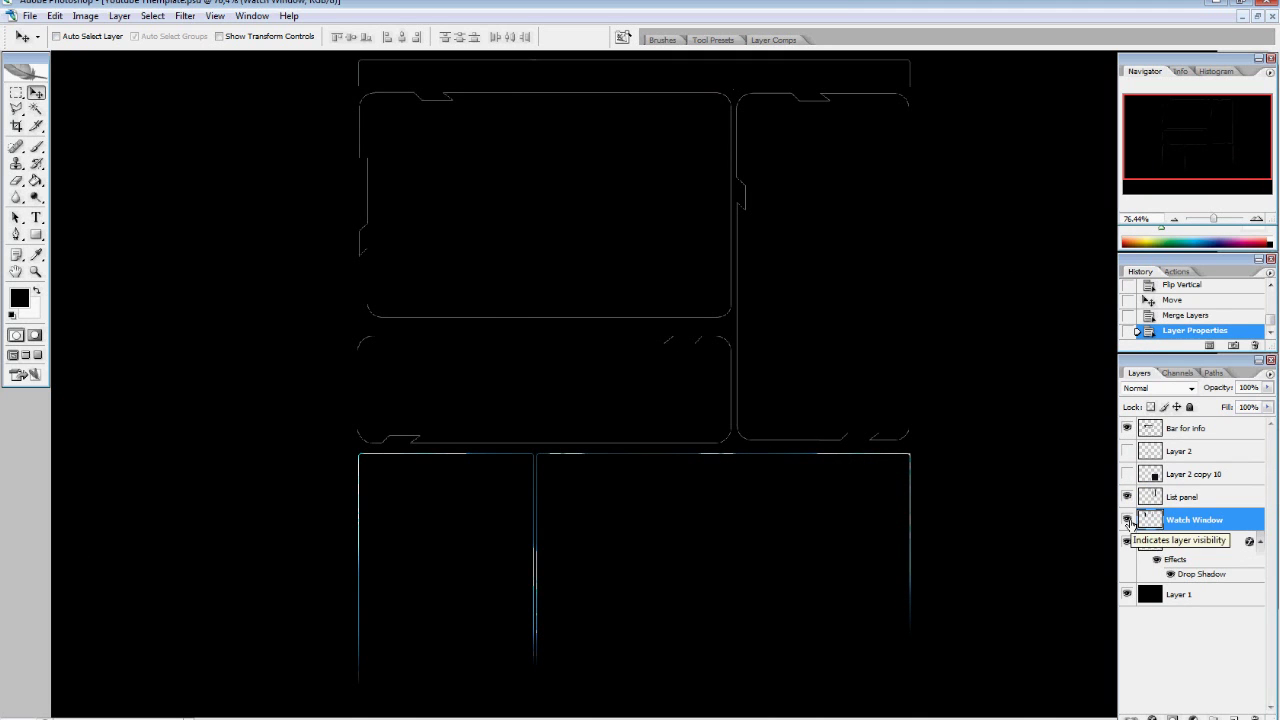
key(ctrl+j)
key(ctrl+bracketright)
drag(414, 166, 597, 533)
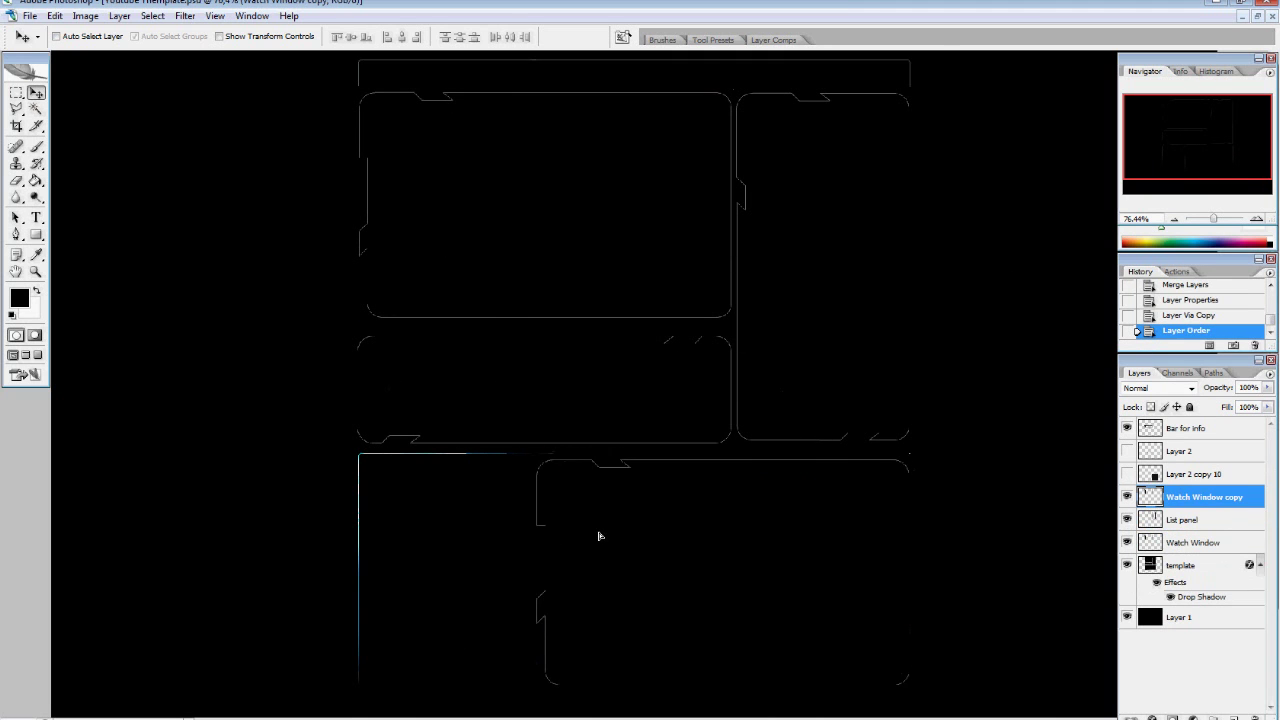
Reduce the Watch Window copy's opacity and nudge the copy up to align with the lower-right panel's top edge
scroll(603, 522, up, 3)
drag(1221, 389, 1203, 390)
drag(580, 431, 581, 414)
drag(1188, 156, 1203, 151)
Copy the lower-right frame's top notch to a new layer, move it to the top edge's right end and flip it horizontally
key(m)
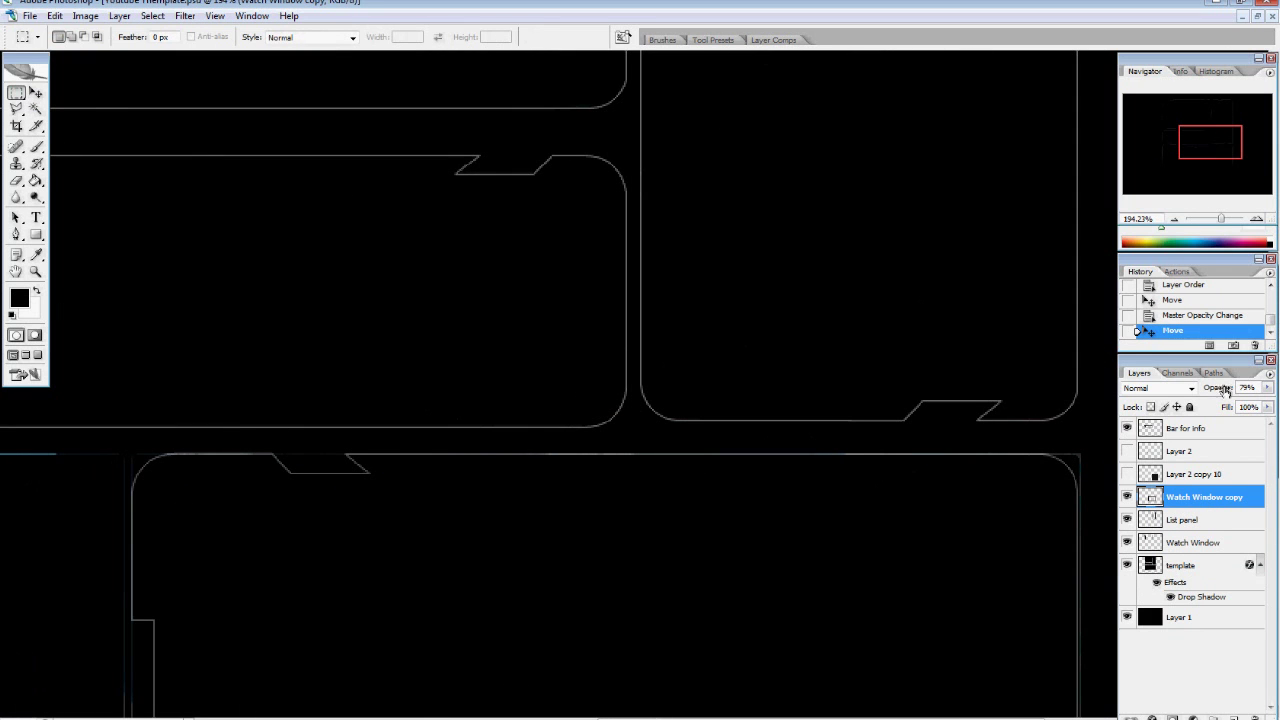
drag(214, 431, 423, 534)
key(ctrl+j)
key(v)
mouse_move(319, 496)
mouse_down()
mouse_move(909, 496)
mouse_move(887, 496)
mouse_up()
click(54, 16)
mouse_move(120, 271)
click(300, 431)
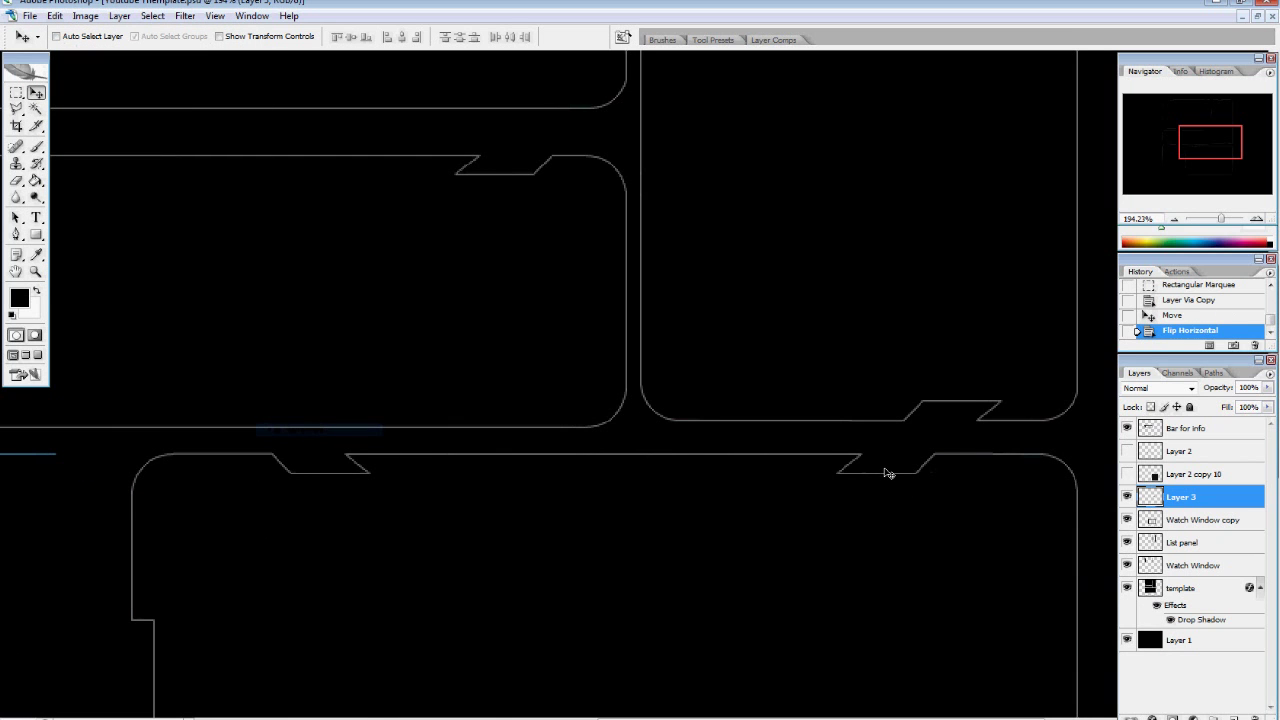
Copy part of the lower-right frame's left side line to a new layer and extend it downward with repeated duplicates
scroll(840, 528, down, 5)
click(16, 93)
drag(129, 450, 200, 360)
key(v)
key(ctrl+j)
mouse_move(196, 419)
mouse_down()
mouse_move(160, 515)
mouse_move(165, 655)
mouse_up()
key(ctrl+j)
key(ctrl+j)
key(ctrl+j)
key(ctrl+j)
scroll(238, 632, down, 4)
key(ctrl+j)
drag(163, 546, 163, 583)
scroll(237, 424, up, 1)
scroll(1205, 592, down, 3)
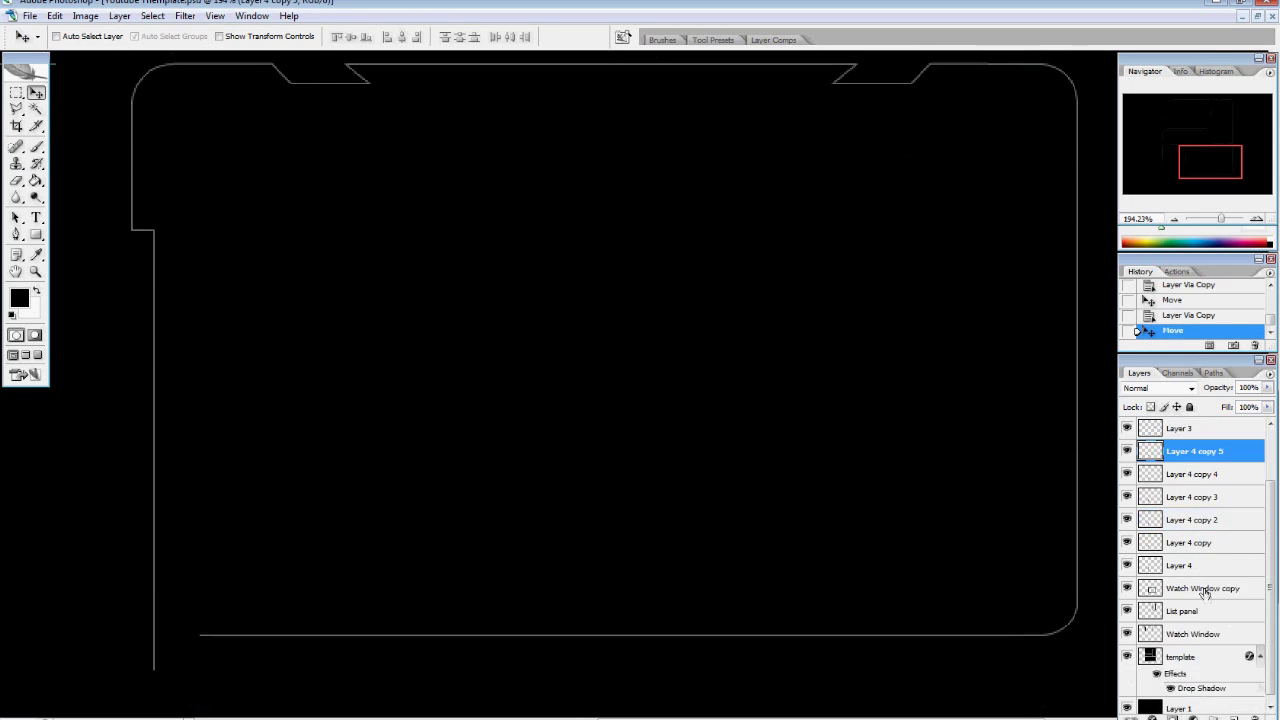
Hide List panel and Watch Window, and merge all the Layer 4 copies with Watch Window copy
click(1127, 612)
shift+click(1207, 591)
right_click(1209, 594)
click(1180, 555)
scroll(700, 480, up, 6)
scroll(400, 540, down, 5)
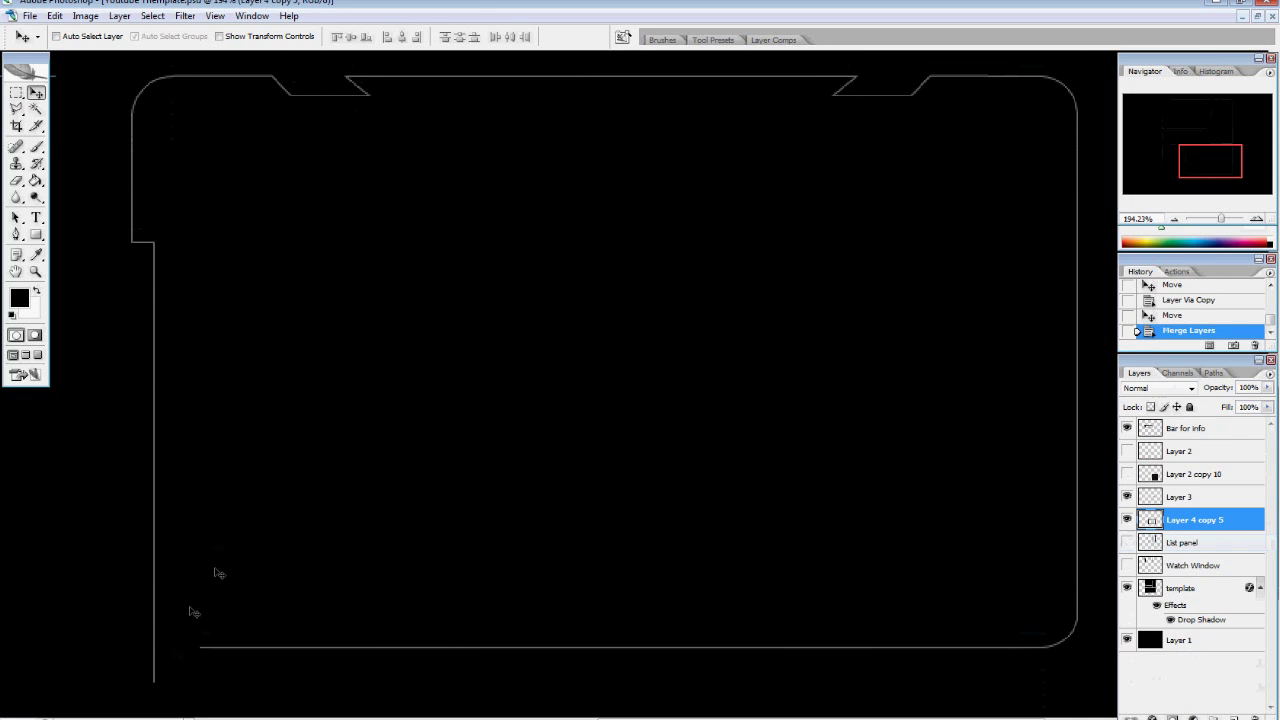
Delete the lower-right frame's bottom edge with its right corner using a rectangular selection
click(16, 93)
drag(1101, 675, 189, 614)
key(Delete)
key(ctrl+d)
Copy the lower-right frame's left side to a new layer, flip it horizontally and place it on the right side
drag(121, 72, 202, 702)
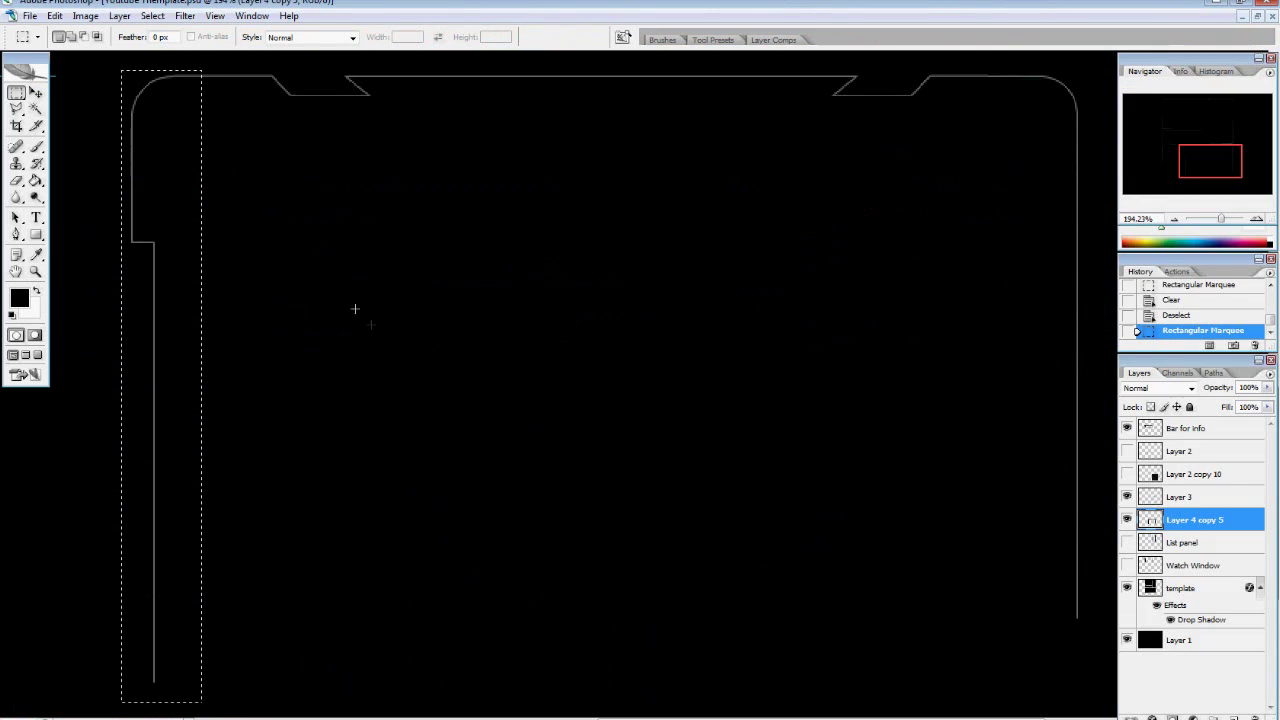
click(35, 93)
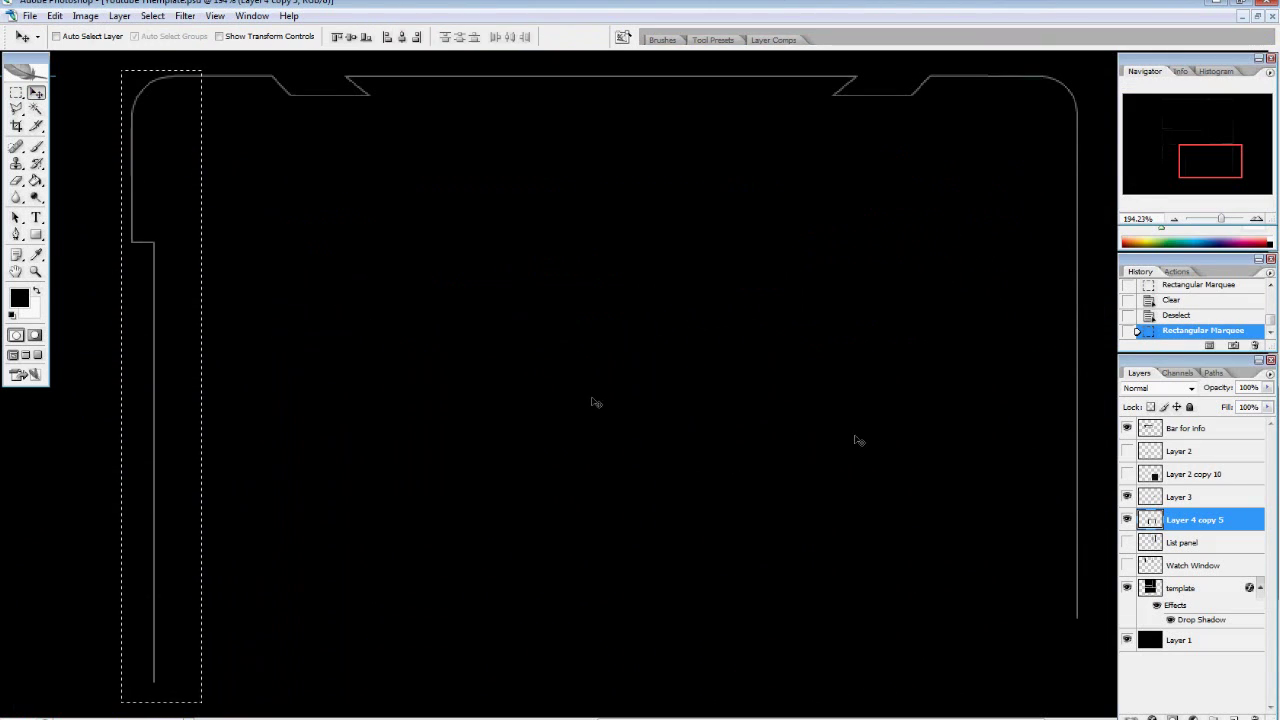
key(ctrl+j)
drag(165, 185, 1024, 272)
click(55, 16)
mouse_move(200, 271)
click(290, 425)
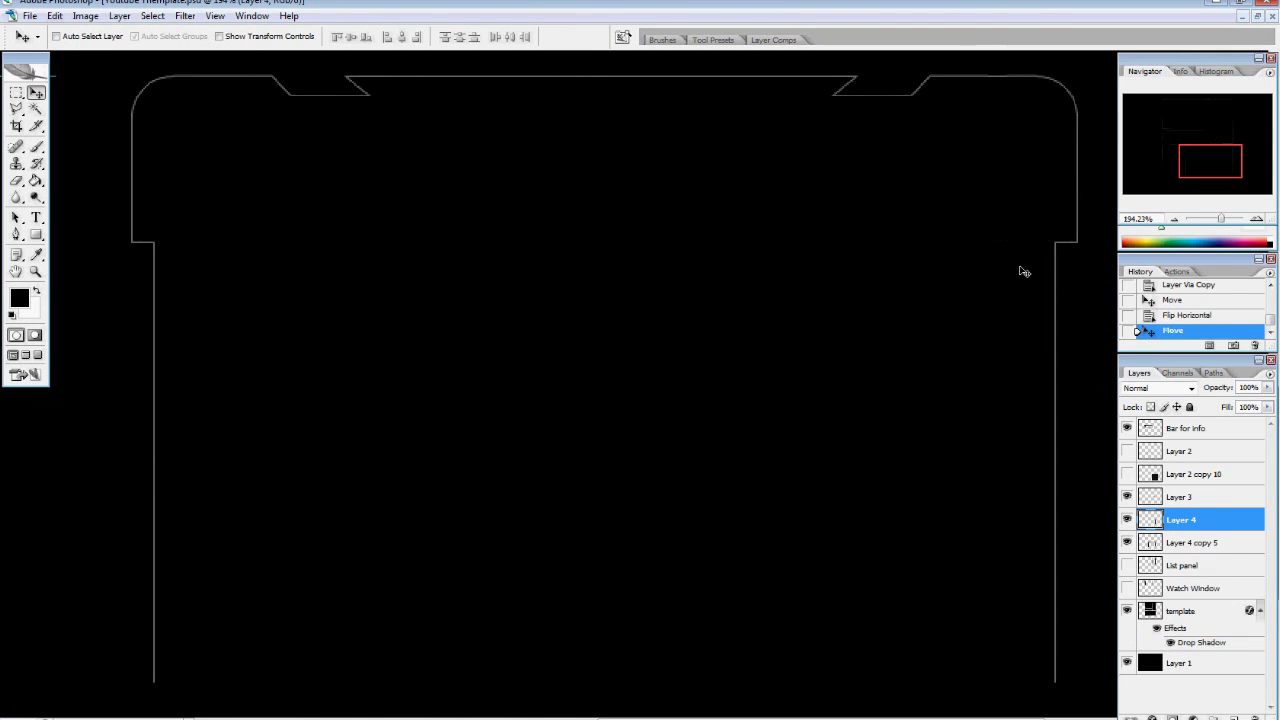
Merge the lower-right frame's pieces into a single layer and adjust its opacity
right_click(1197, 512)
click(1188, 500)
key(ctrl+0)
drag(1232, 396, 1228, 398)
Check which frame each layer holds by toggling the layers' visibility
scroll(684, 465, up, 4)
drag(1128, 521, 1128, 543)
click(1129, 544)
scroll(960, 558, down, 4)
click(1128, 543)
click(1128, 521)
click(1128, 543)
click(1128, 521)
click(1128, 521)
click(1127, 543)
click(1127, 543)
click(1127, 498)
click(1127, 498)
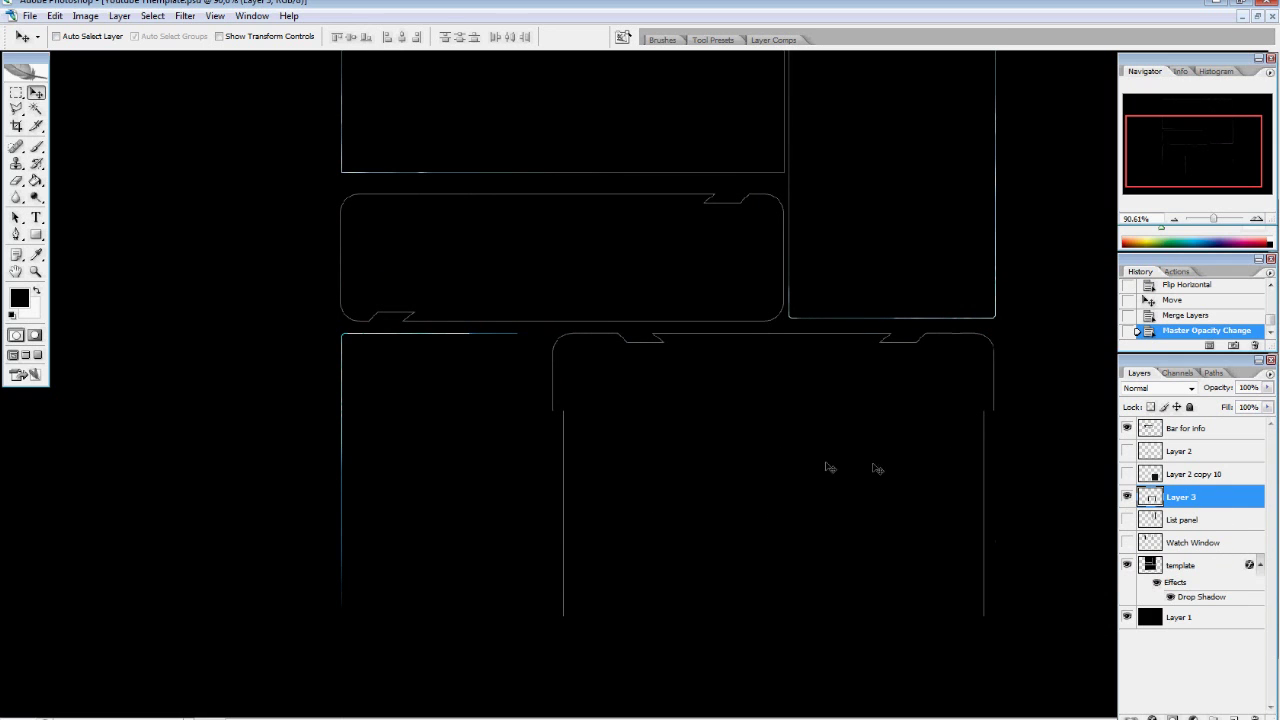
Rename the merged lower-right frame layer as Comment and activity and hide it together with Bar for info
scroll(1057, 507, up, 4)
click(1128, 498)
click(1127, 429)
text(Comment and activity)
key(Return)
Duplicate the Watch Window layer, bring the copy above Comment and activity and move it onto the lower-left panel
click(1186, 524)
click(1174, 541)
click(1127, 543)
click(1128, 543)
click(1128, 543)
key(ctrl+j)
drag(1181, 547, 1180, 485)
scroll(812, 330, down, 1)
drag(444, 173, 444, 600)
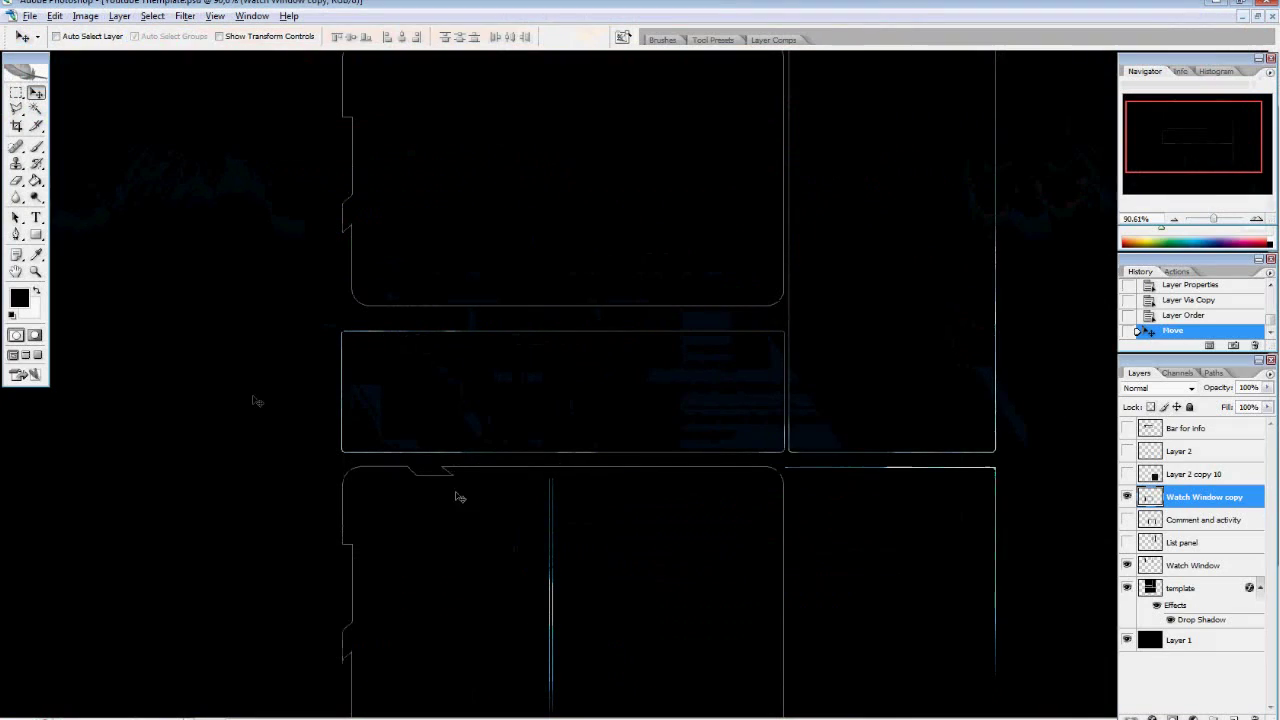
Copy the lower-left frame's top notch to a new layer and move it inside the frame
key(m)
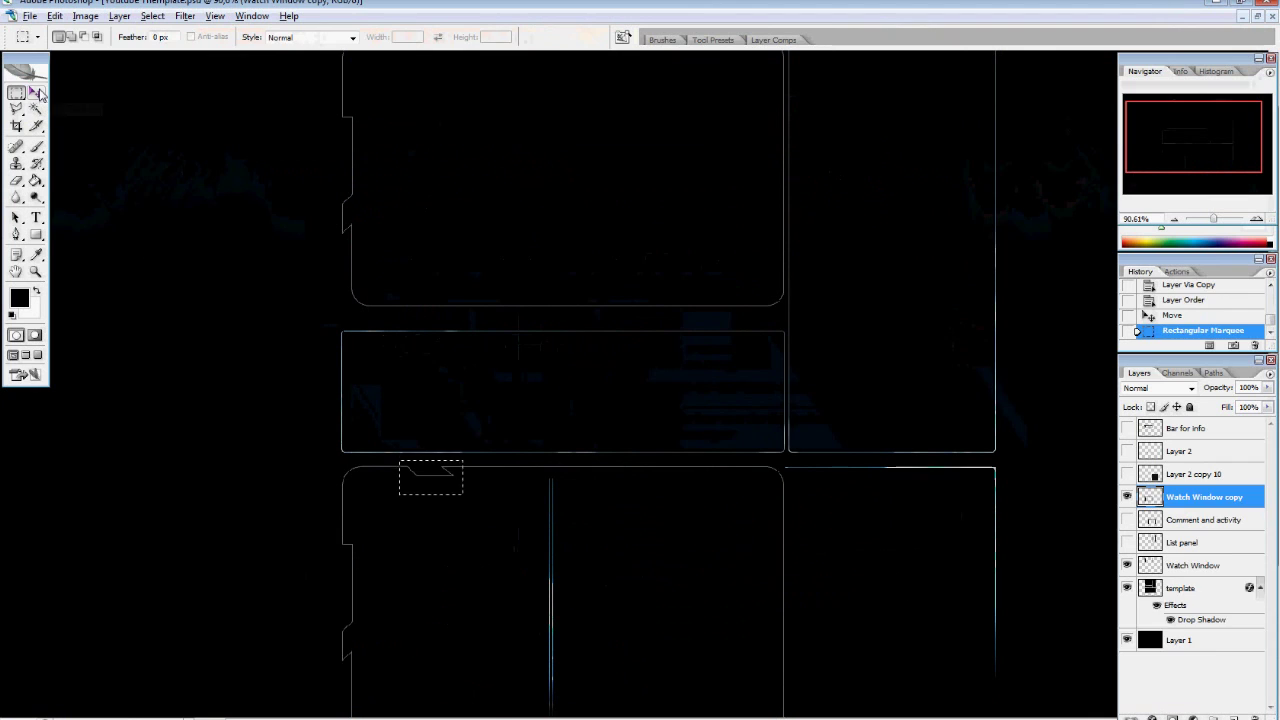
key(ctrl+j)
click(36, 92)
drag(451, 514, 472, 530)
Delete the middle sections of the Watch Window copy's top and bottom edges
click(1186, 518)
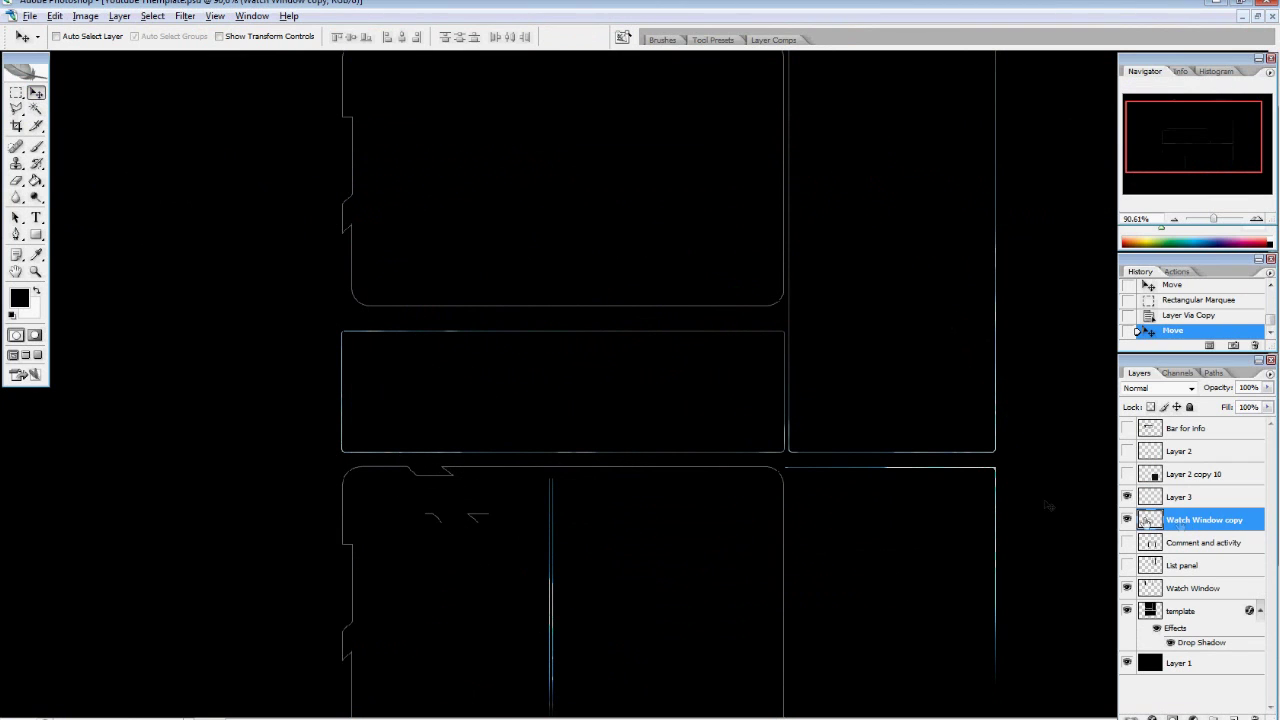
key(m)
key(Delete)
click(596, 450)
scroll(572, 352, down, 2)
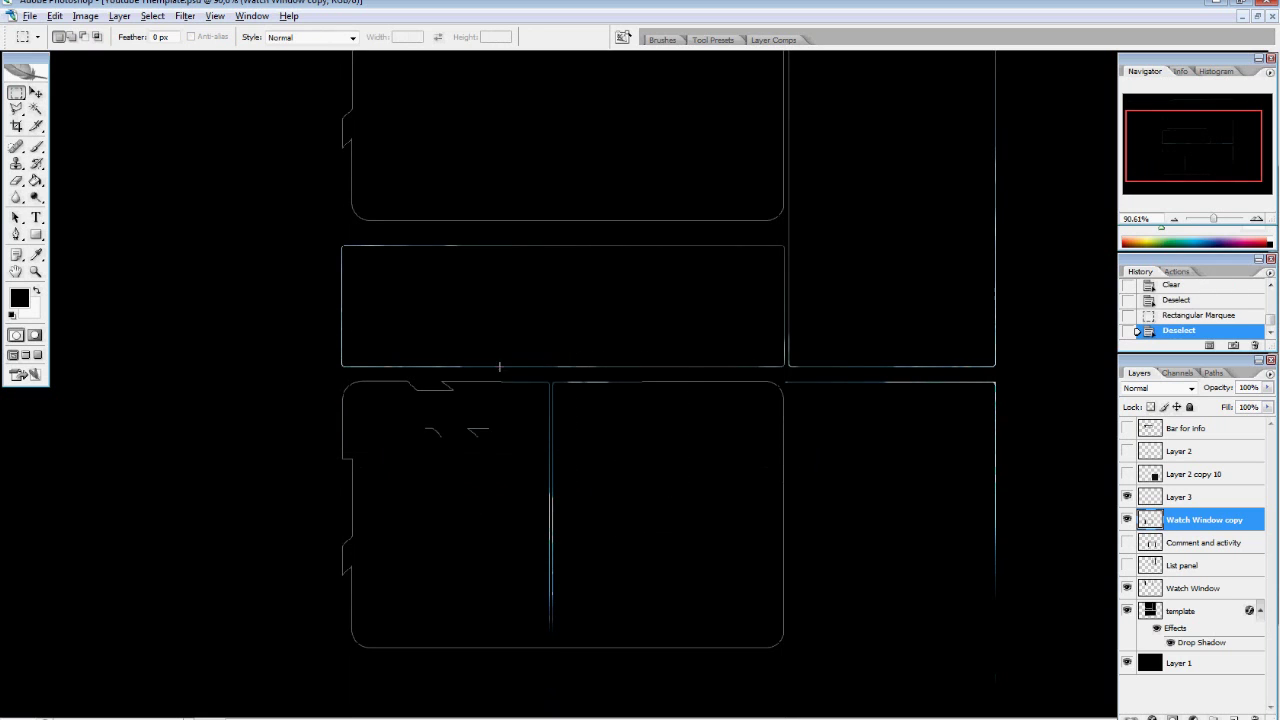
drag(634, 658, 643, 657)
key(Delete)
key(ctrl+d)
Move the right part of the Watch Window copy inward to match the lower-left panel's width and adjust the layer's opacity
drag(621, 320, 792, 677)
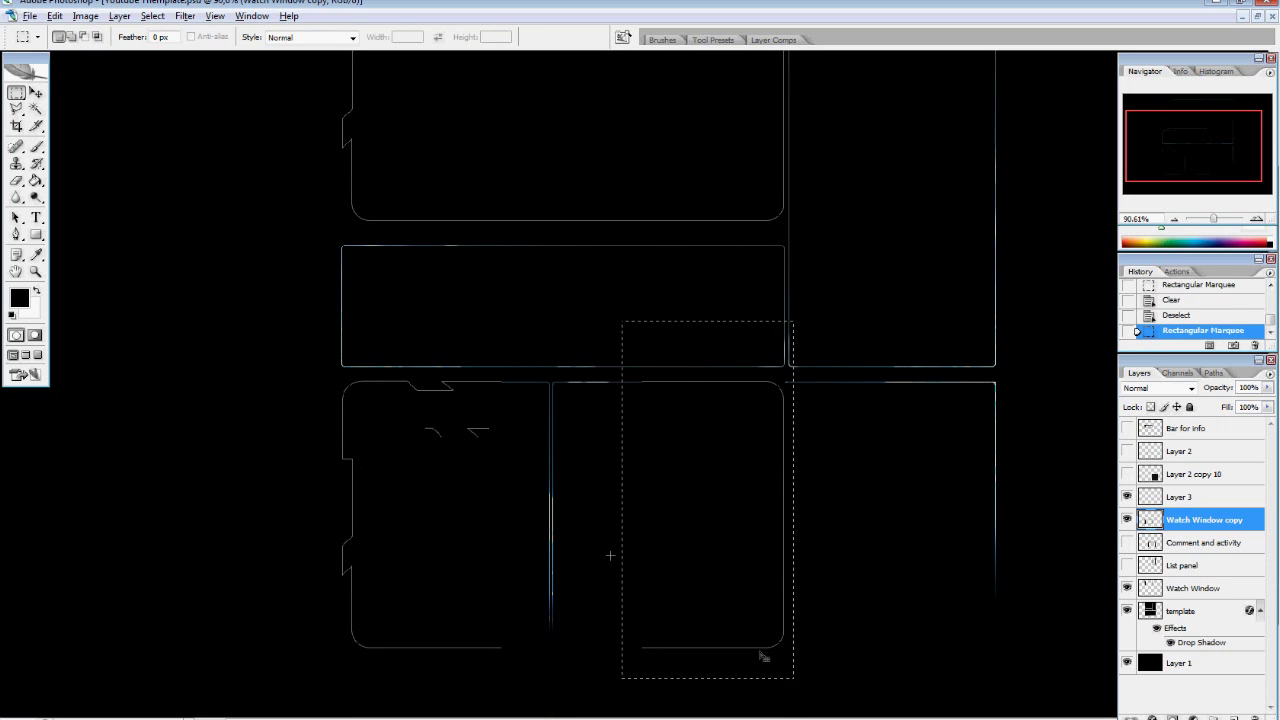
key(v)
drag(690, 450, 457, 449)
key(ctrl+d)
drag(1228, 390, 1191, 403)
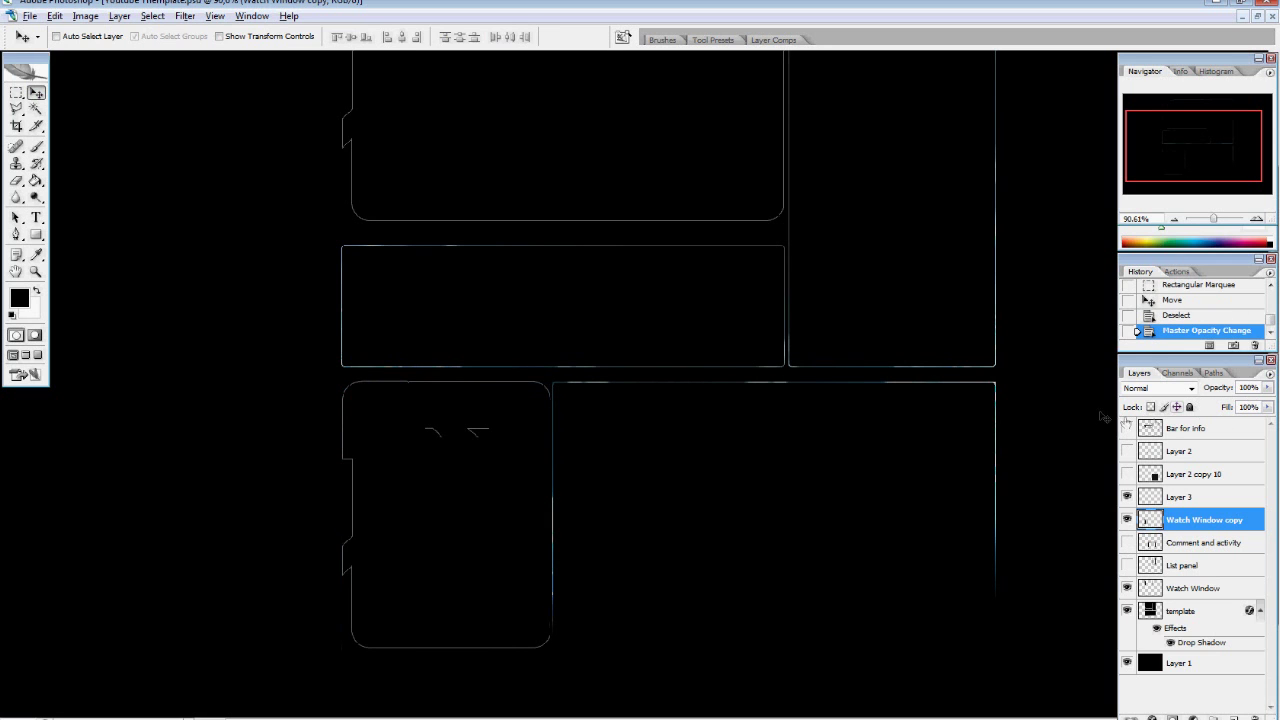
Place the copied notch on the lower-left frame's top edge near the right corner and clear the excess around it
click(1182, 497)
drag(473, 427, 506, 390)
scroll(537, 551, up, 3)
scroll(535, 548, up, 6)
drag(424, 474, 423, 450)
click(16, 93)
drag(590, 396, 101, 446)
key(Delete)
key(ctrl+d)
scroll(380, 543, down, 5)
drag(1214, 134, 1204, 161)
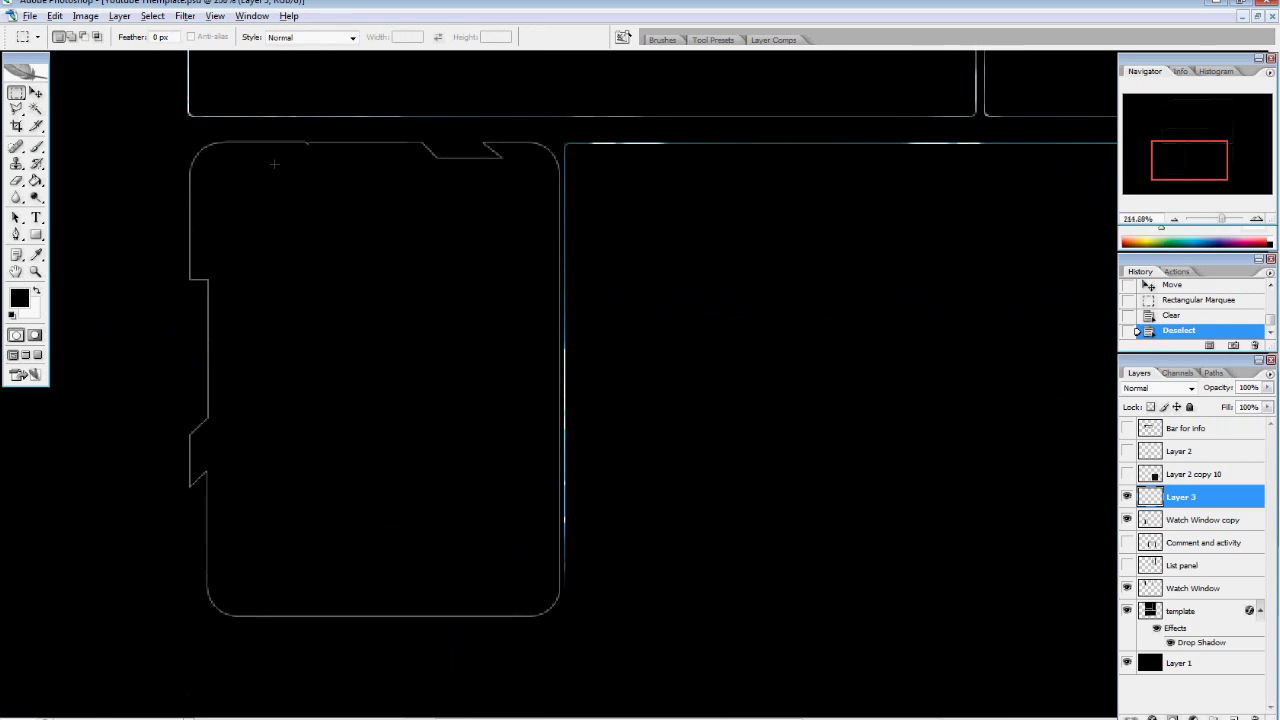
Copy a piece of the lower-left frame's top edge to a new layer and shift it left to fill the edge
scroll(274, 164, up, 5)
drag(554, 200, 434, 129)
key(ctrl+j)
click(36, 92)
drag(517, 186, 400, 186)
scroll(908, 485, down, 4)
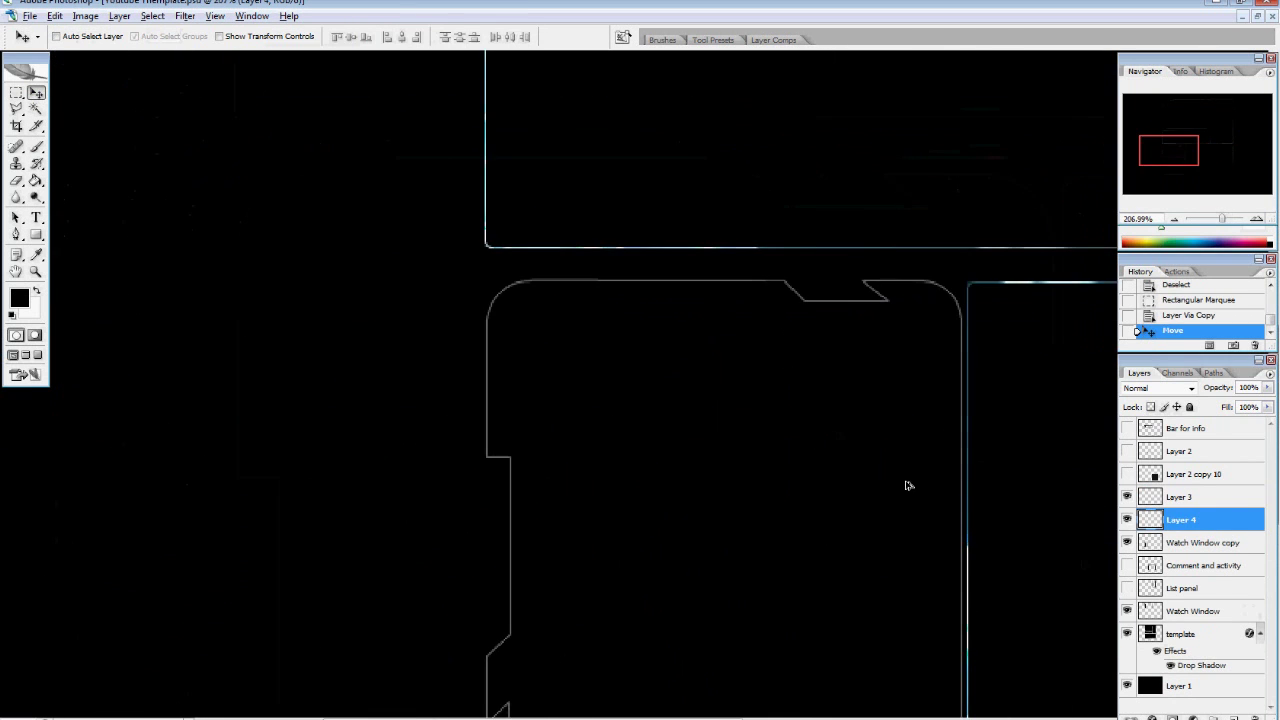
Merge Layer 3, Layer 4 and Watch Window copy into one layer
click(1190, 497)
shift+click(1182, 542)
right_click(1170, 541)
click(1160, 497)
drag(1177, 150, 1189, 158)
Copy the lower-left frame's straight right side line to a new layer and move it onto the left side
key(m)
drag(757, 611, 563, 252)
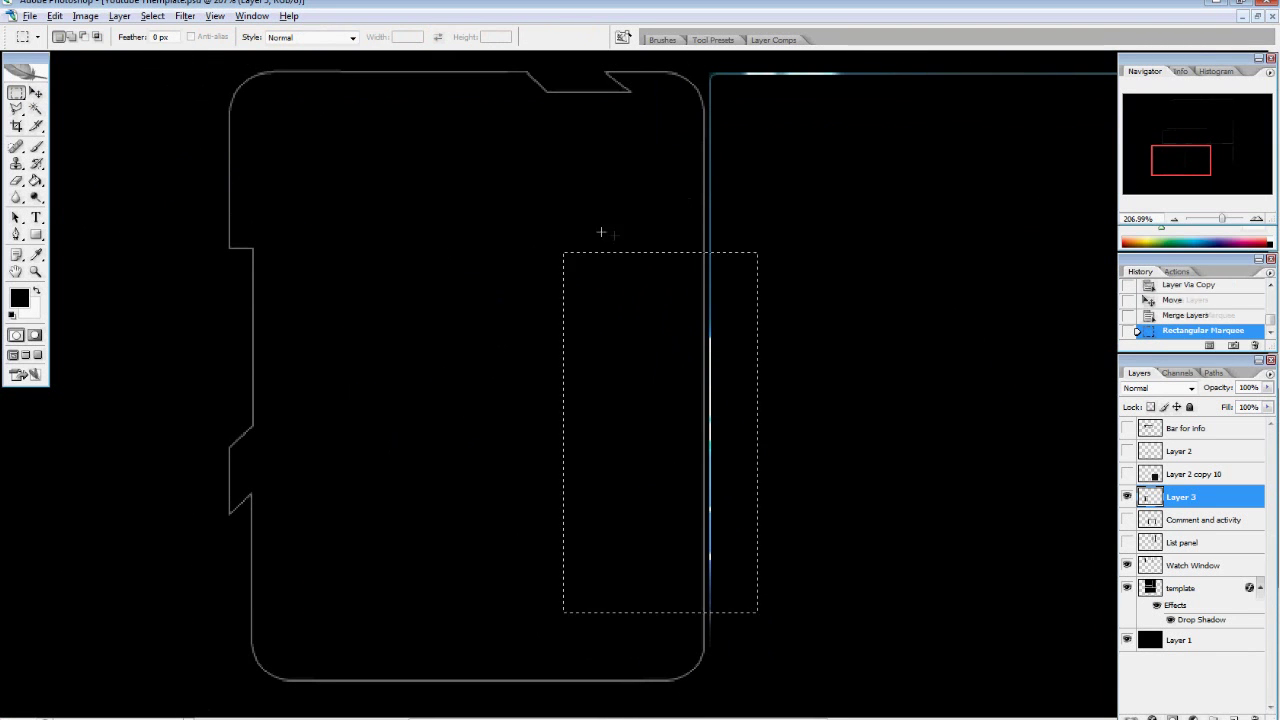
drag(762, 642, 766, 648)
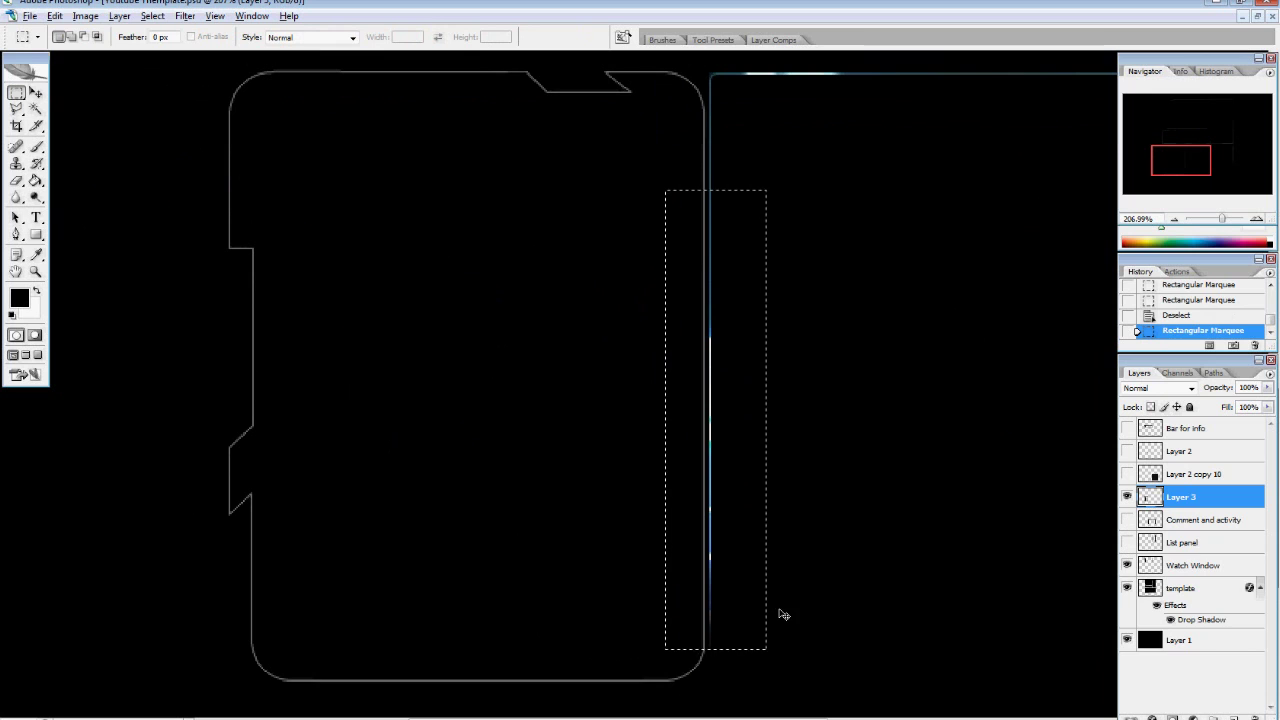
key(ctrl+j)
key(v)
drag(627, 340, 180, 365)
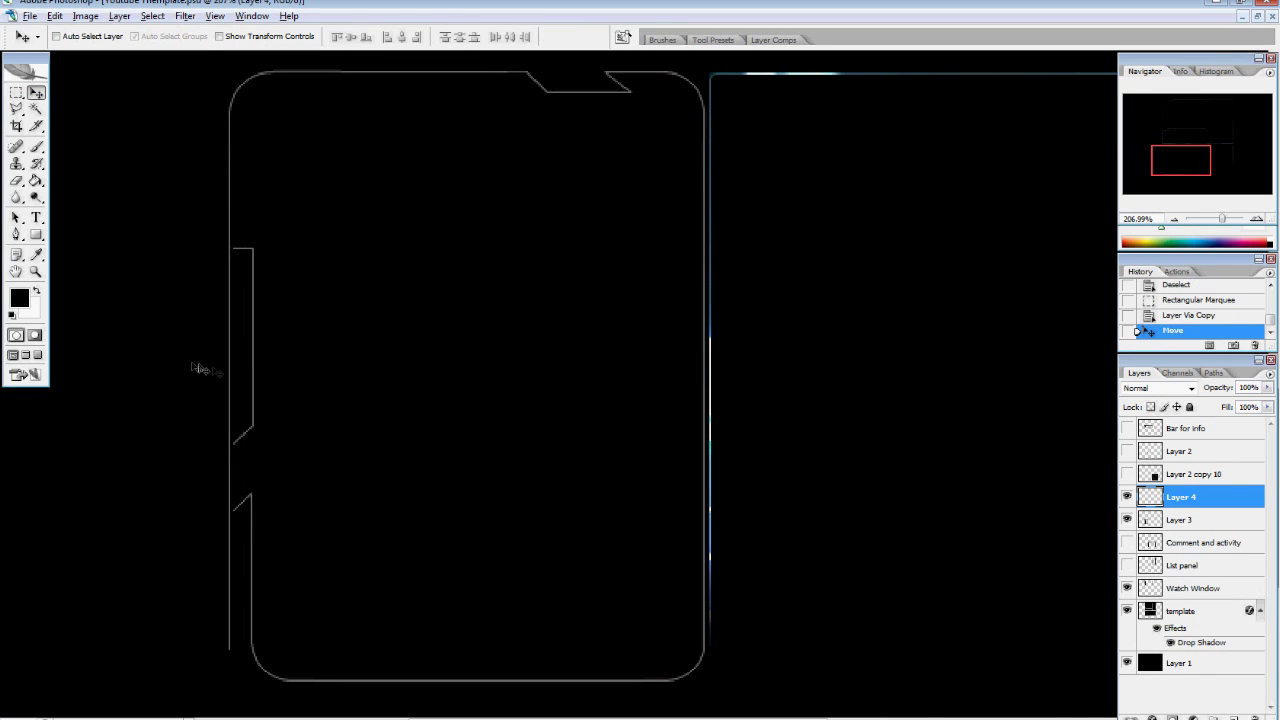
Cover the old notched left side of the lower-left frame with a black fill
key(m)
scroll(291, 249, up, 3)
scroll(320, 474, down, 4)
drag(266, 55, 400, 571)
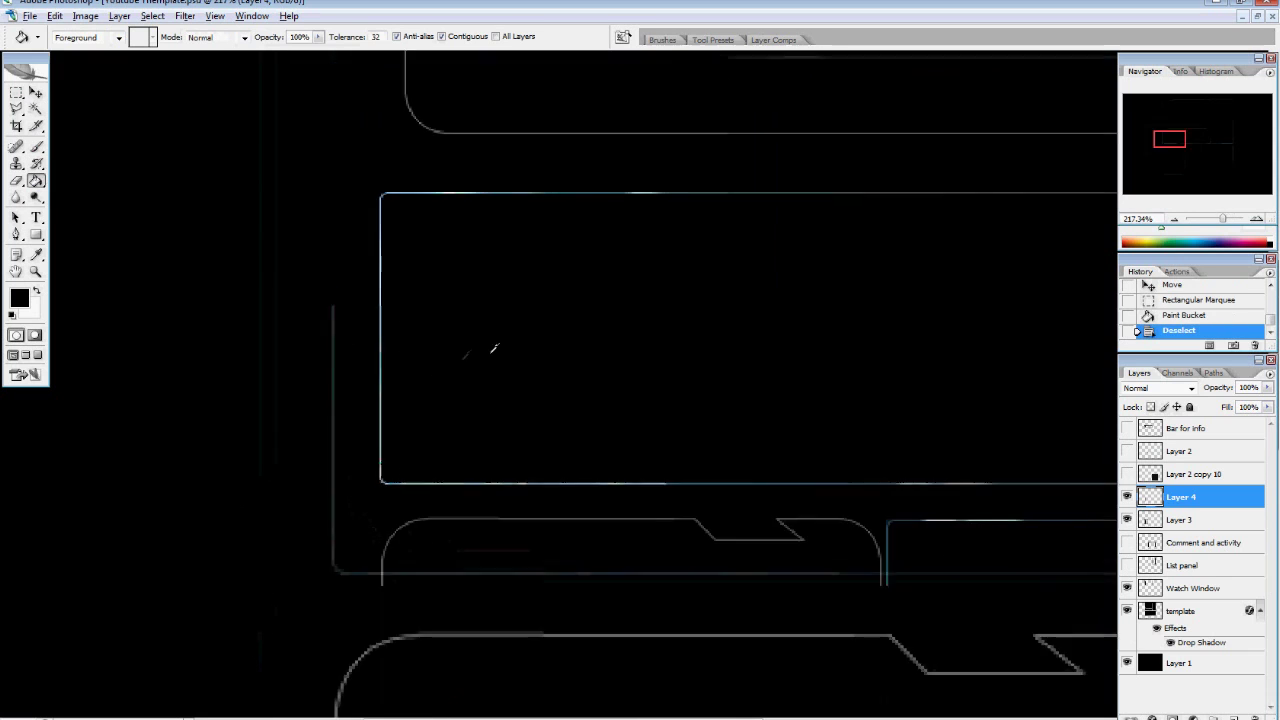
mouse_move(1190, 146)
mouse_down()
mouse_move(1193, 190)
mouse_move(1200, 171)
mouse_up()
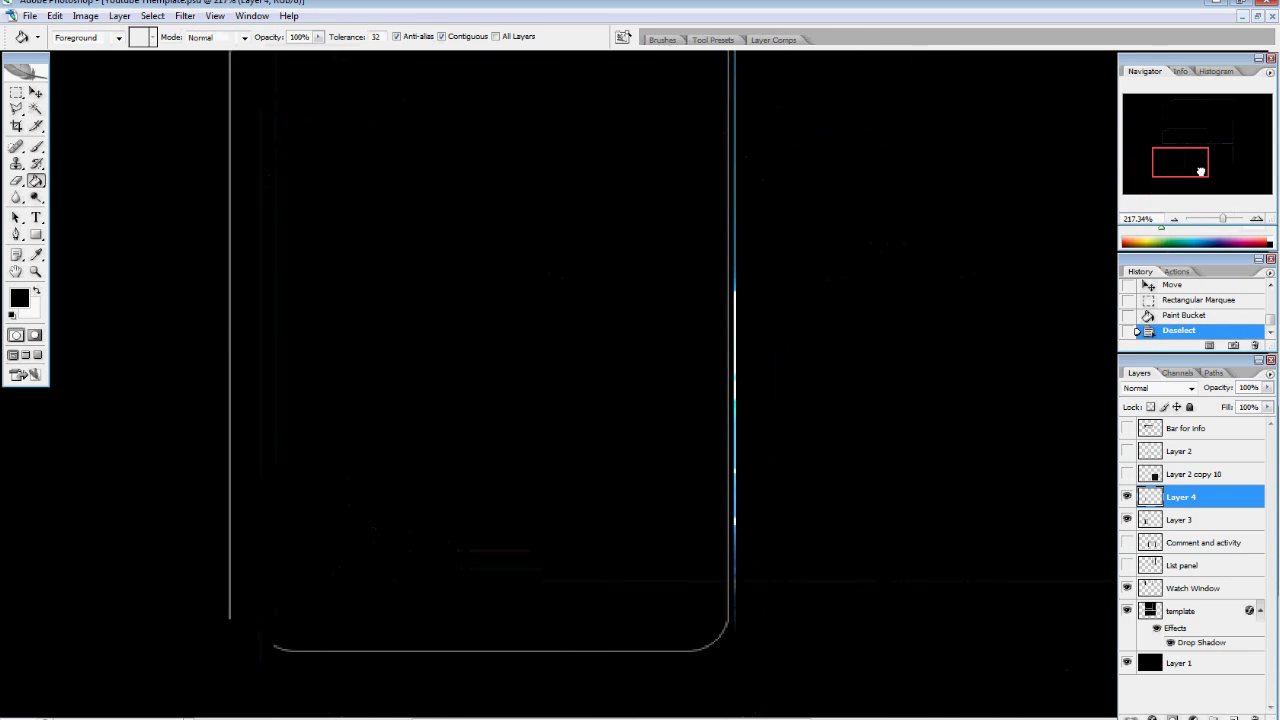
Duplicate the left side line layer twice and move a copy across to the lower-left frame's right side
key(v)
key(ctrl+j)
key(ctrl+j)
drag(251, 480, 737, 477)
scroll(815, 508, down, 1)
drag(1195, 176, 1216, 218)
drag(1202, 157, 1210, 146)
Delete the bottom edge of the lower-left frame on Layer 3
click(15, 95)
drag(82, 597, 318, 654)
click(1150, 566)
key(Delete)
scroll(335, 417, up, 6)
Clear the selected area beside the side line's lower end on Layer 4 copy 2, Layer 4 copy and Layer 4
drag(331, 356, 445, 607)
drag(573, 473, 332, 44)
click(1178, 499)
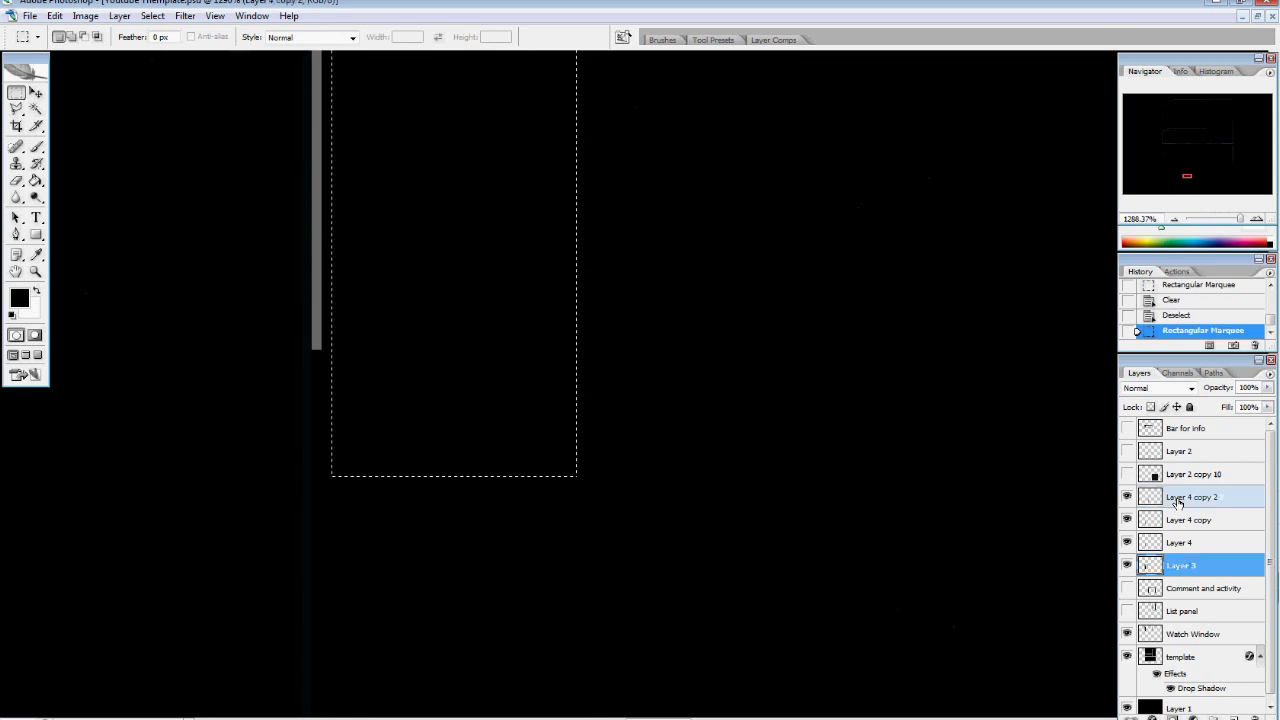
key(Delete)
click(1178, 520)
key(Delete)
click(1178, 543)
key(Delete)
key(ctrl+d)
scroll(840, 397, down, 10)
drag(1208, 143, 1209, 165)
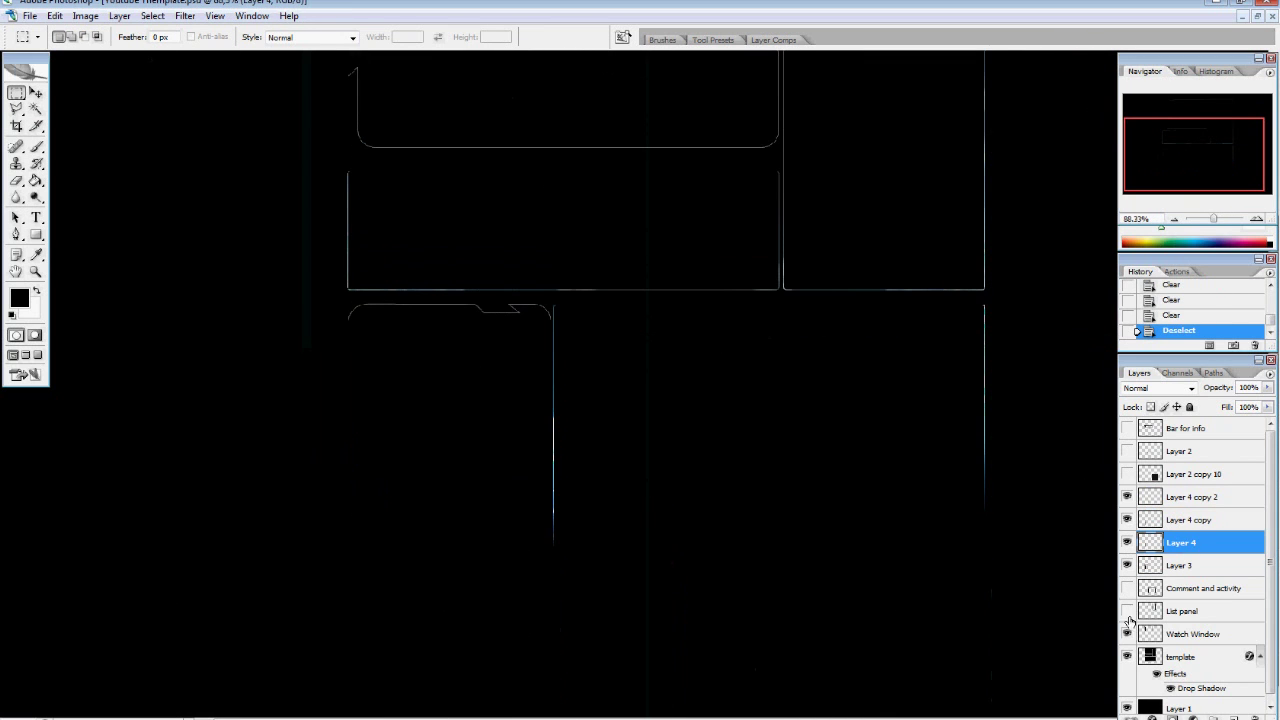
Merge Layer 4 copy 2, Layer 4 copy, Layer 4 and Layer 3 into one layer
click(1194, 500)
shift+click(1191, 566)
key(ctrl+e)
Show the hidden panel frame layers, then hide Layer 2 and move it below Layer 1
click(1125, 497)
scroll(493, 322, up, 1)
drag(1167, 154, 1184, 125)
drag(1127, 543, 1128, 431)
click(1127, 430)
drag(1166, 148, 1167, 170)
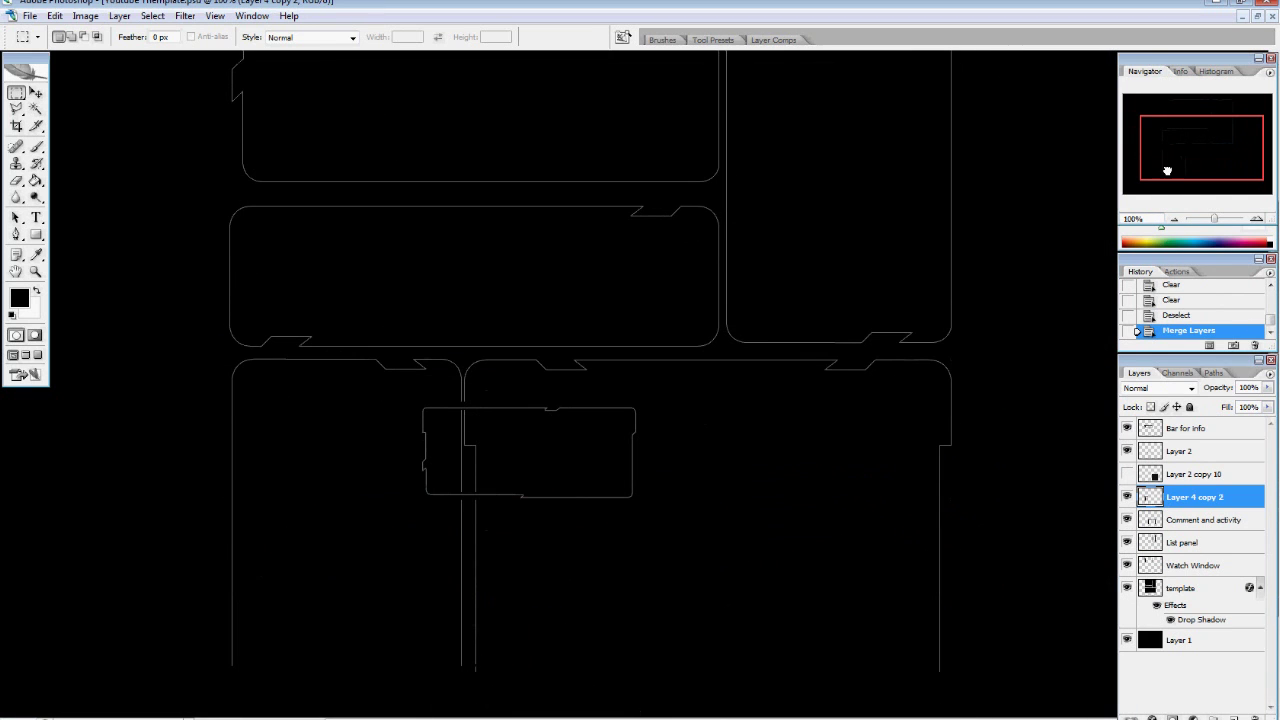
click(1128, 453)
drag(1178, 453, 1181, 652)
Clear the stray line pieces between the top bar and the watch window frame on the Watch Window and List panel layers
scroll(1031, 477, up, 6)
scroll(1023, 455, down, 7)
scroll(1025, 447, up, 6)
scroll(285, 168, up, 12)
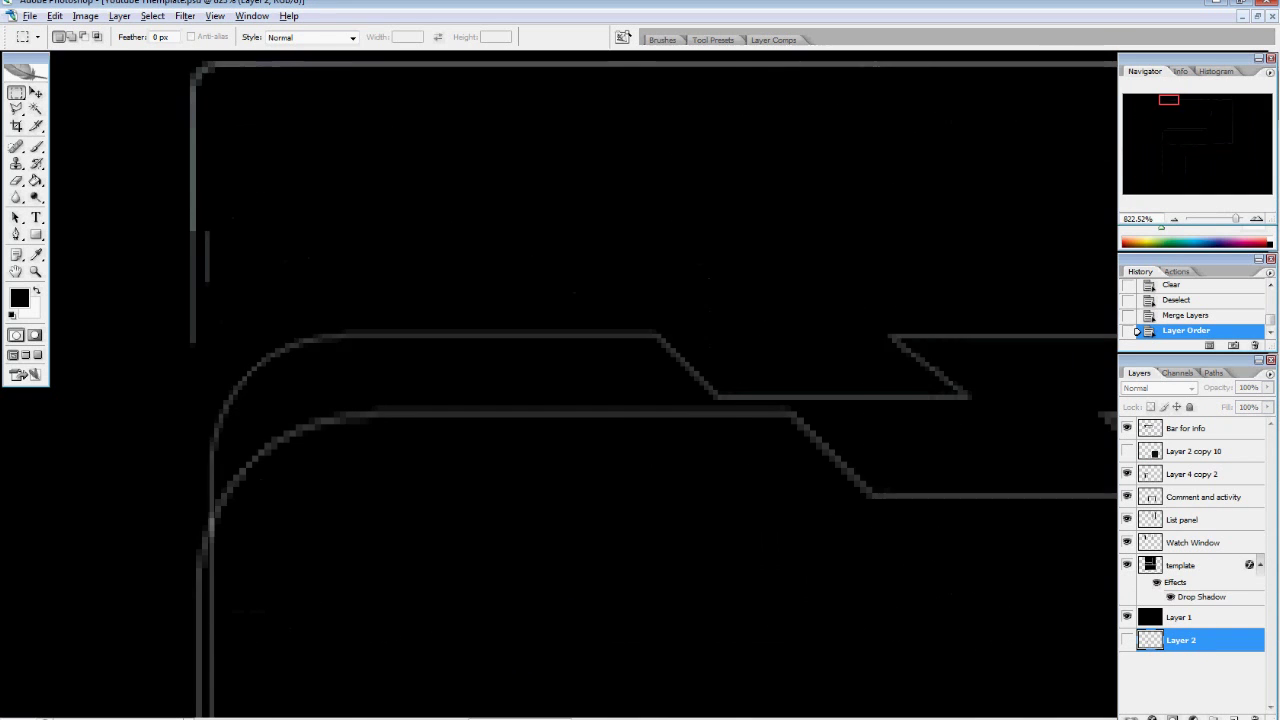
scroll(285, 168, down, 2)
drag(1174, 102, 1172, 99)
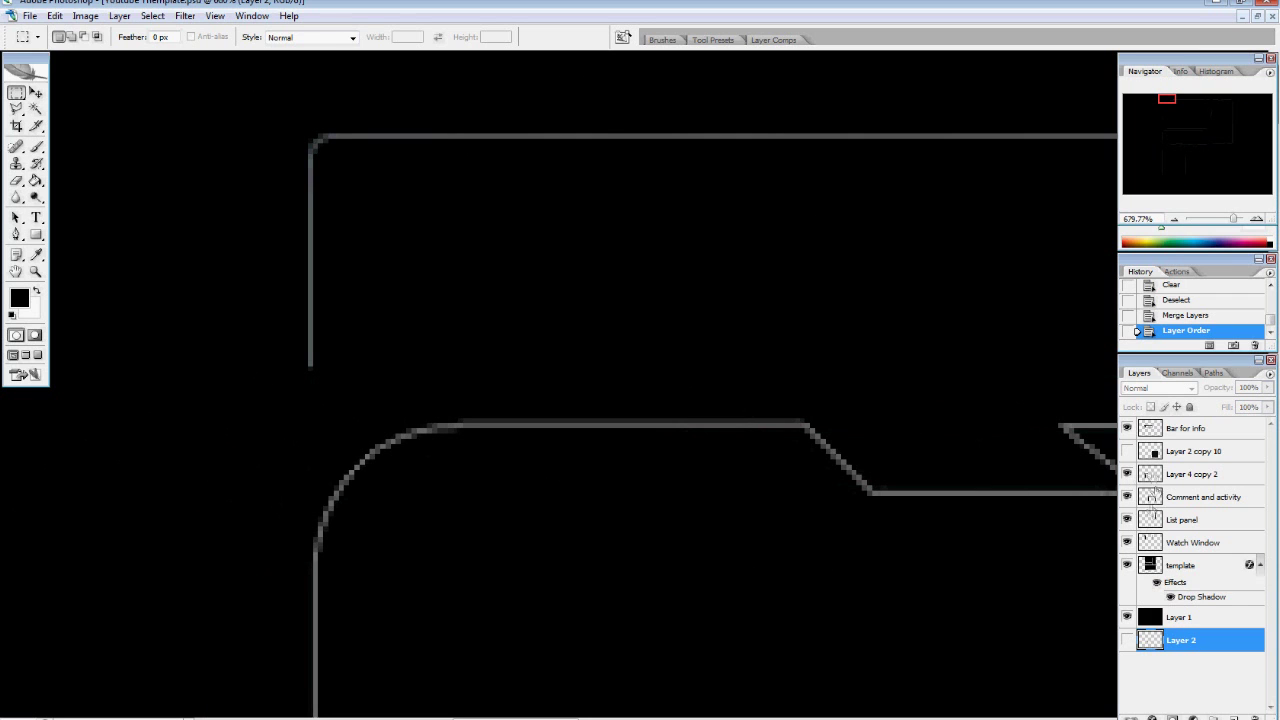
click(1145, 542)
drag(266, 408, 820, 328)
key(Delete)
key(Delete)
click(1176, 524)
key(Delete)
key(Delete)
key(ctrl+d)
Put Bar for info directly below Layer 2 copy 10 in the layer stack and rename Layer 4 copy 2 as Info
scroll(923, 526, down, 3)
scroll(923, 525, down, 4)
drag(1142, 160, 1192, 121)
drag(1213, 218, 1219, 218)
drag(1193, 131, 1166, 114)
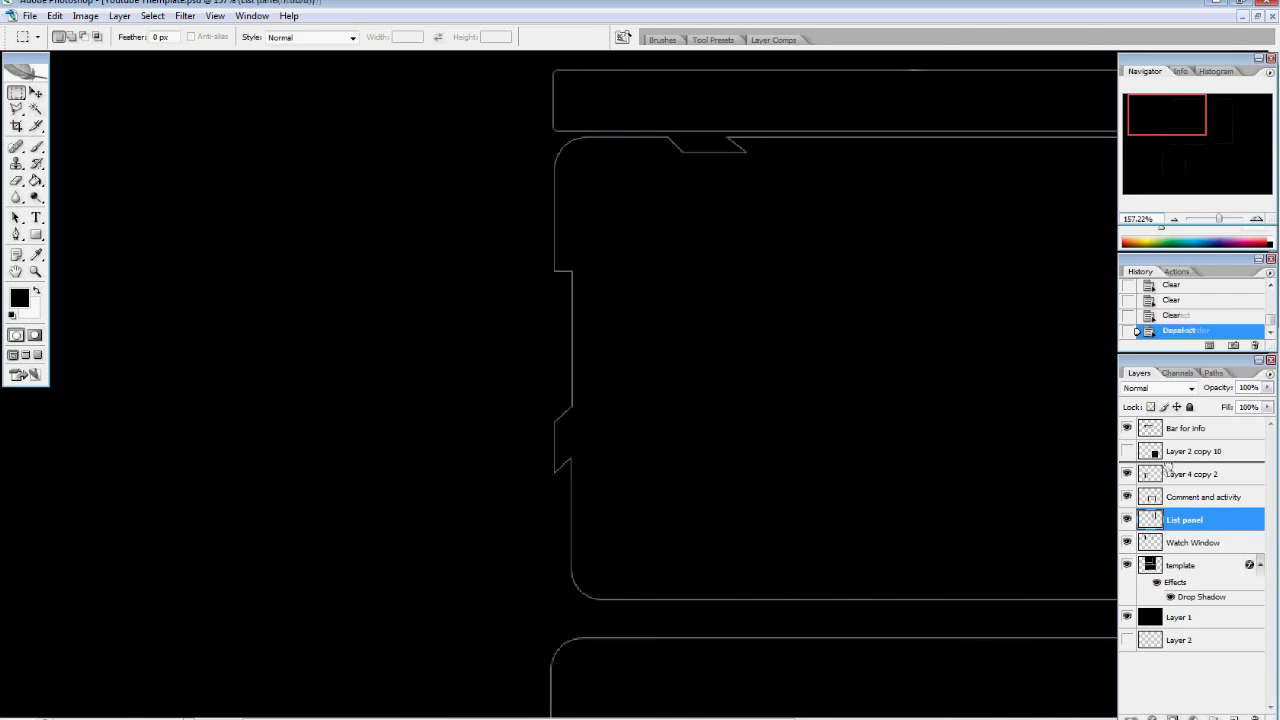
drag(1168, 466, 1168, 464)
click(1175, 150)
double_click(1177, 475)
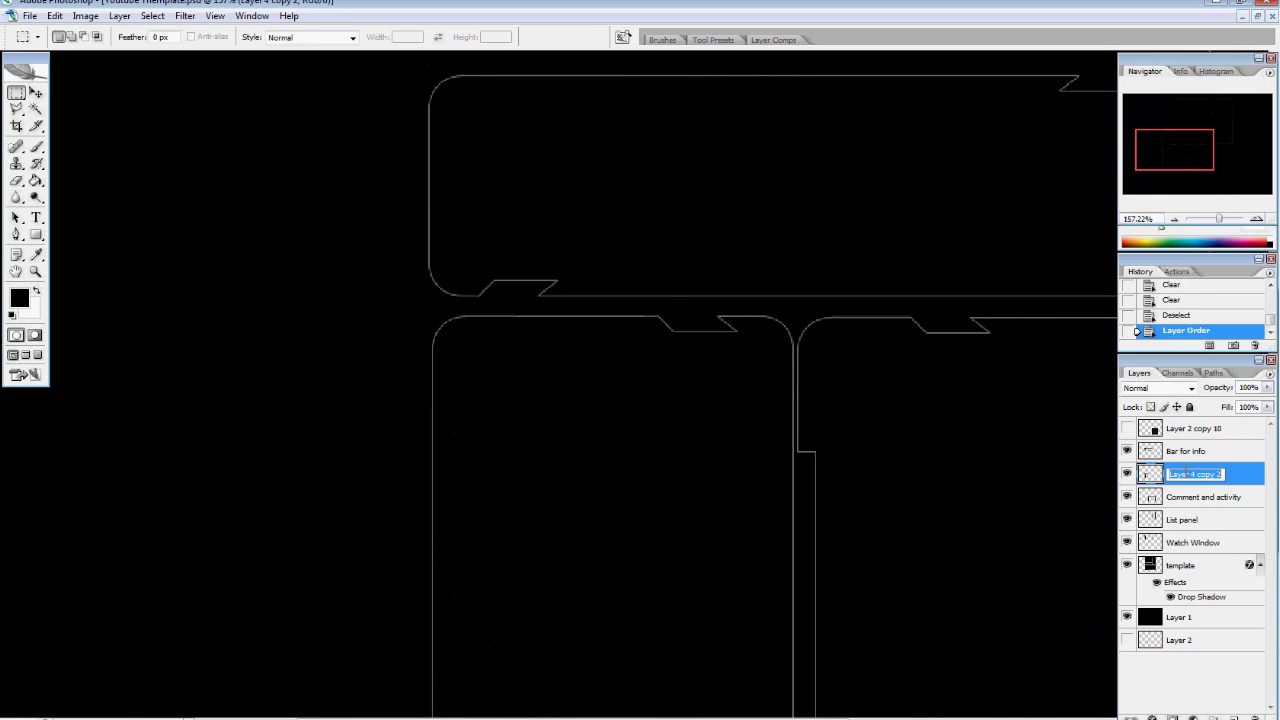
drag(1177, 162, 1182, 127)
Show Layer 2 copy 10 and move its texture up over the watch window frame
click(1175, 427)
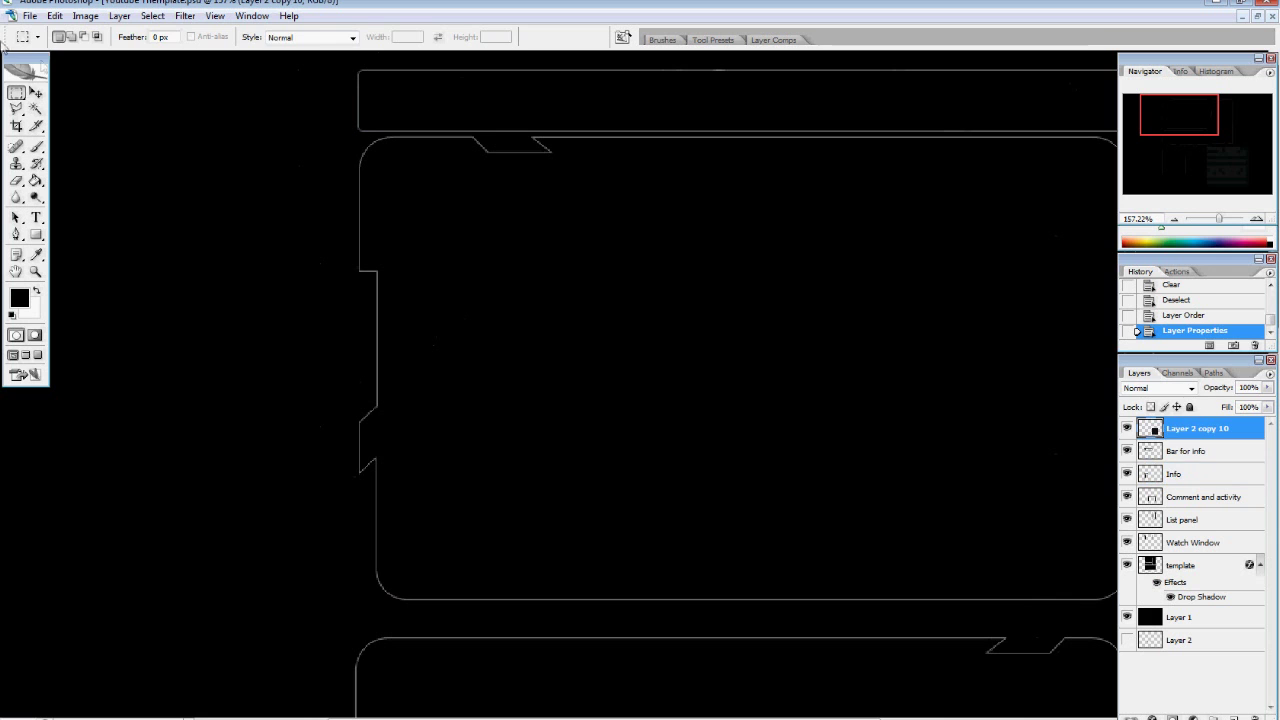
key(v)
drag(1070, 562, 594, 286)
drag(722, 565, 437, 83)
Clear the template layer's artwork below the top bar and rename the layer Top bar, keeping it directly above Layer 1
click(1158, 570)
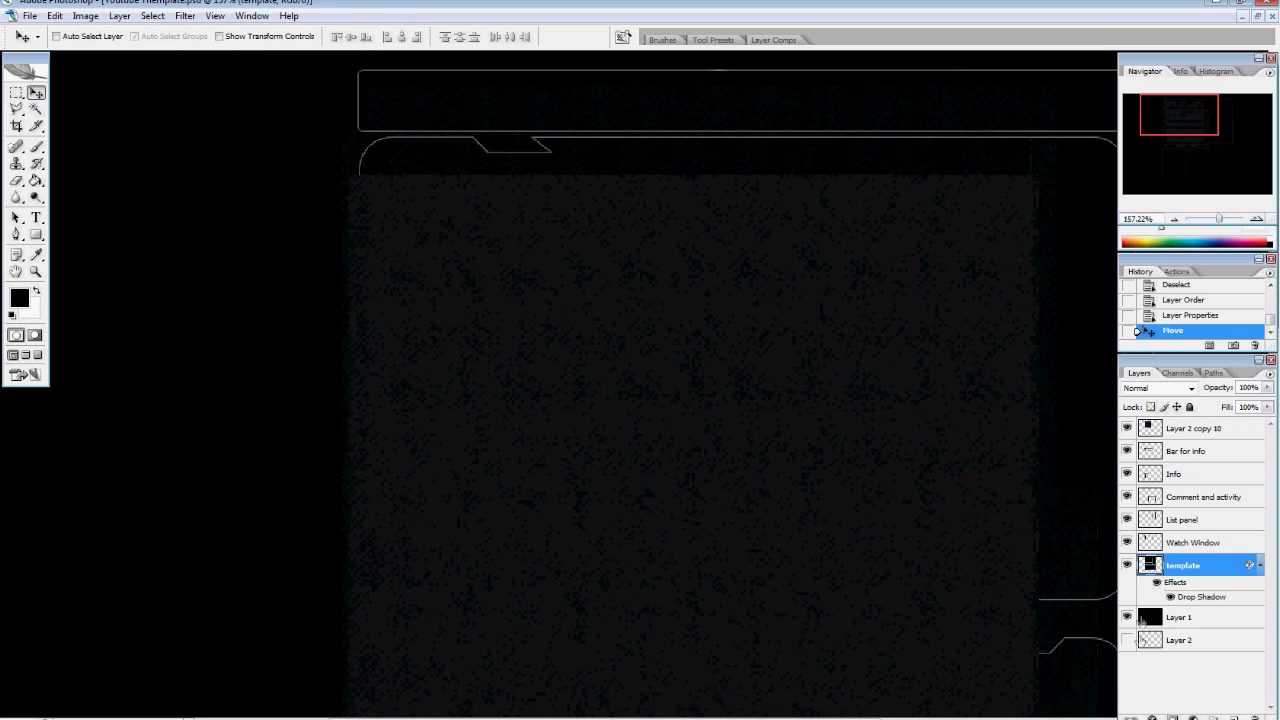
drag(1163, 420, 1164, 416)
key(m)
drag(366, 149, 1118, 716)
drag(2, 52, 792, 431)
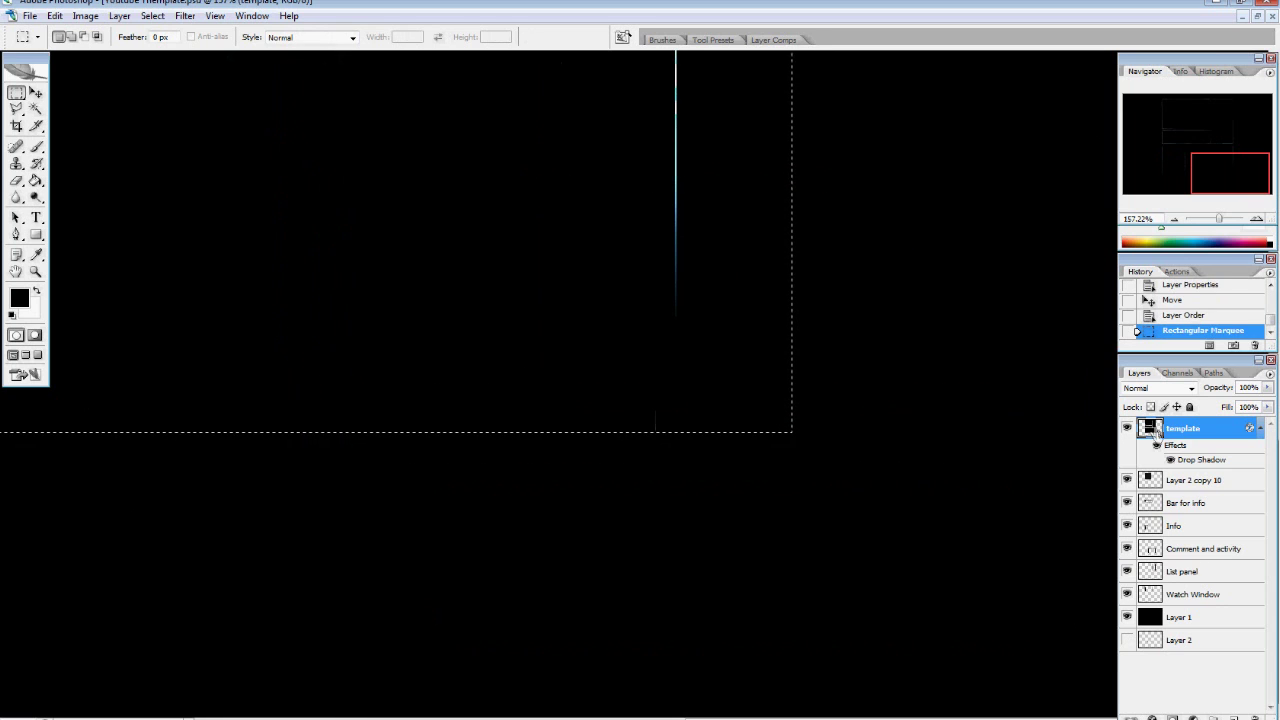
drag(1155, 430, 1157, 572)
key(Delete)
key(ctrl+d)
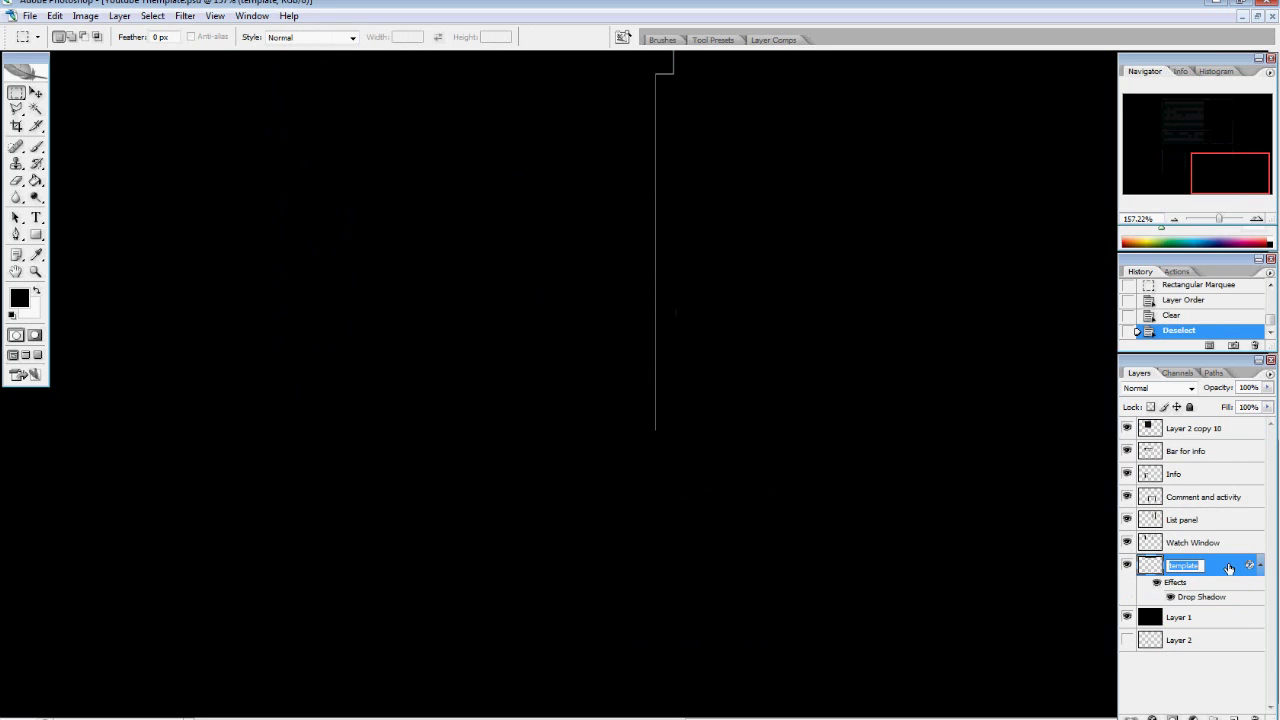
Move the Layer 2 copy 10 texture up over the top bar and place a duplicate beside it to cover the bar's remaining width
drag(1210, 180, 1171, 106)
ctrl+click(1152, 567)
key(ctrl+d)
click(36, 93)
drag(493, 341, 497, 216)
key(ctrl+j)
drag(250, 250, 886, 249)
mouse_move(1183, 122)
mouse_down()
mouse_move(1221, 126)
mouse_move(1163, 127)
mouse_up()
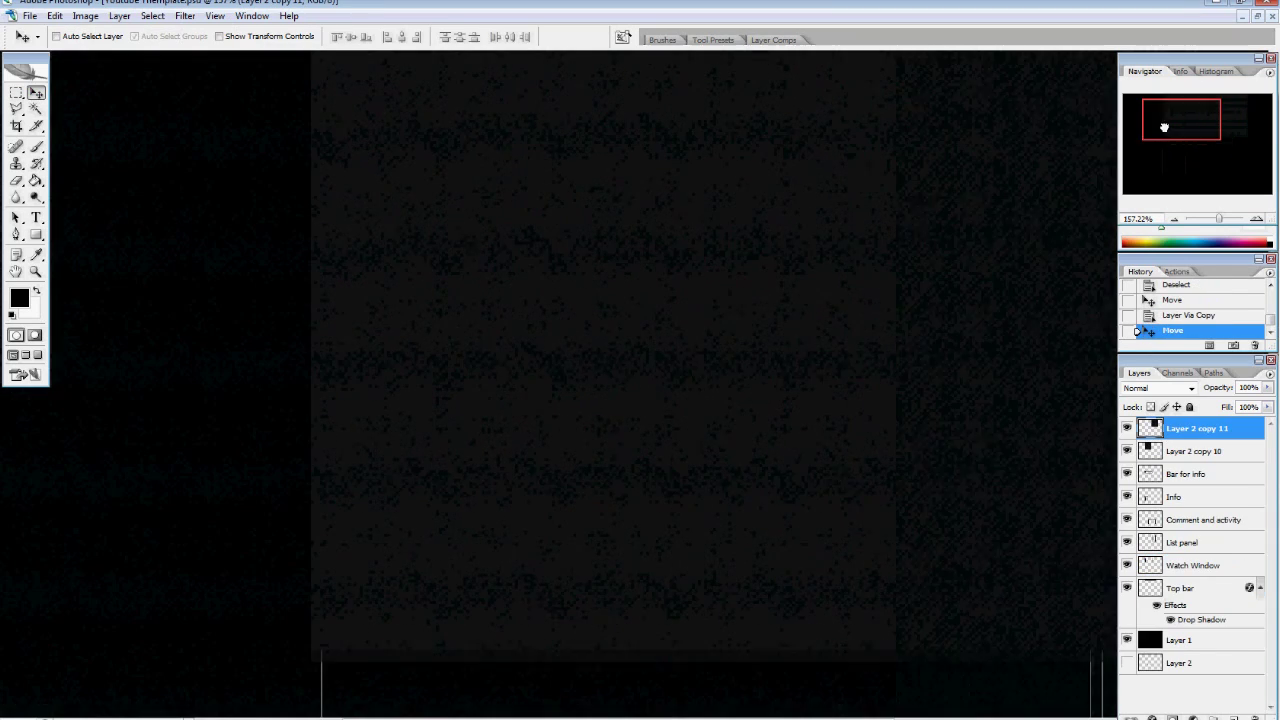
Duplicate the texture once more, place this spare over the lower panels, and move its layer beneath the other texture layers
key(ctrl+j)
drag(1010, 90, 620, 690)
drag(1183, 438, 1183, 485)
Merge the two side-by-side texture layers and clear the texture outside the top bar's shape
click(1181, 451)
shift+click(1180, 428)
key(ctrl+e)
key(ctrl+shift+i)
key(Delete)
key(ctrl+d)
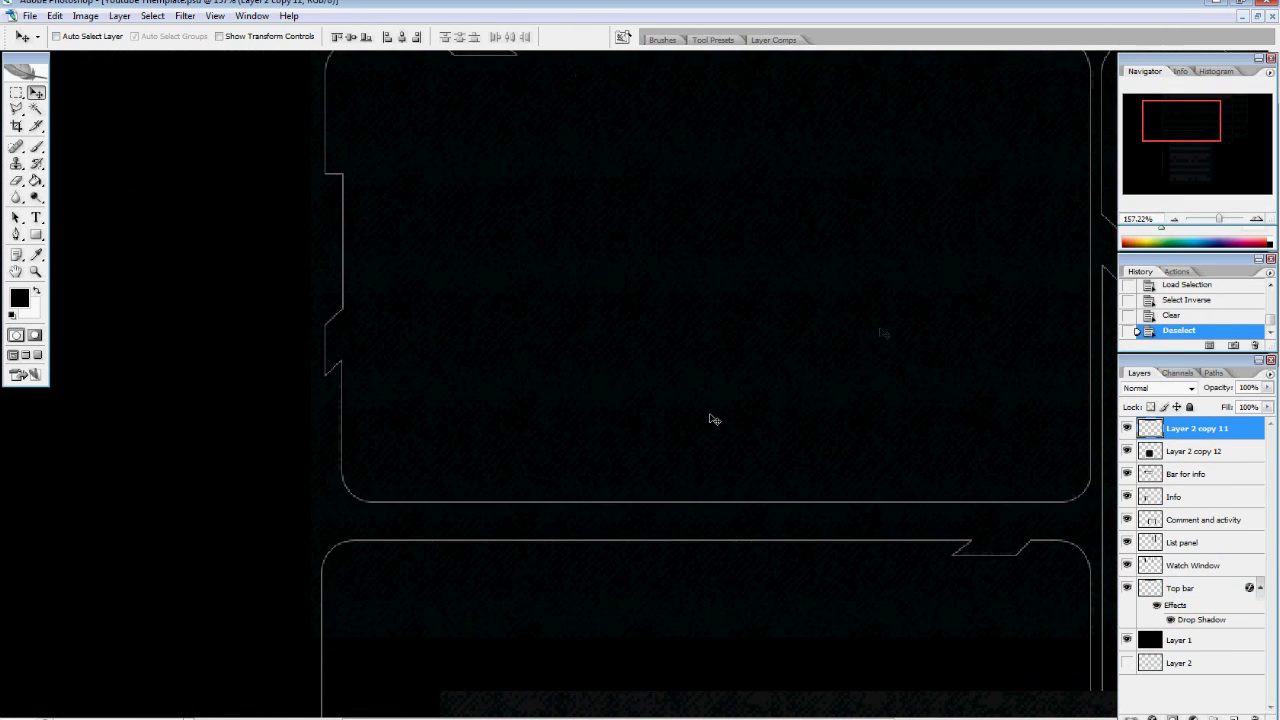
Clear the fill inside the Top bar outline with the Magic Wand and bring the Top bar layer to the front
scroll(579, 229, up, 3)
click(1127, 428)
click(1180, 588)
key(w)
click(423, 109)
key(Delete)
key(ctrl+d)
key(ctrl+shift+bracketright)
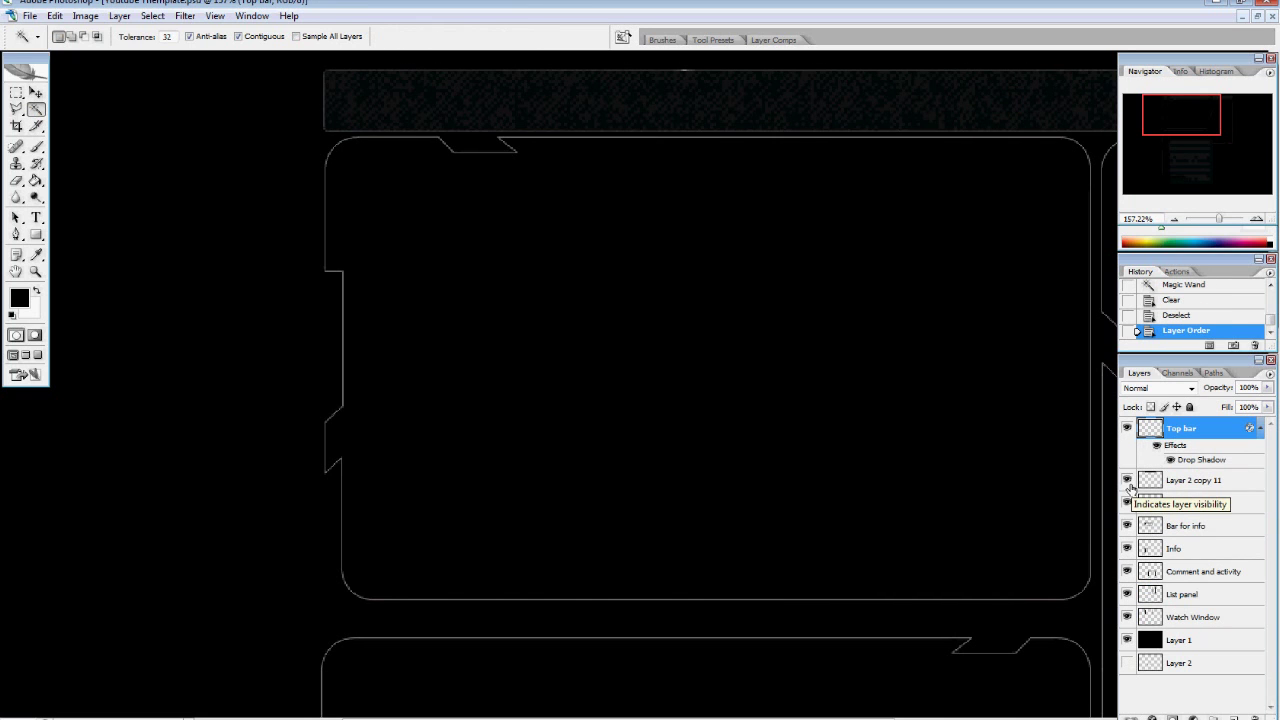
Rename Layer 2 copy 11 as Top bar tex
drag(1173, 114, 1181, 114)
drag(1220, 183, 1188, 113)
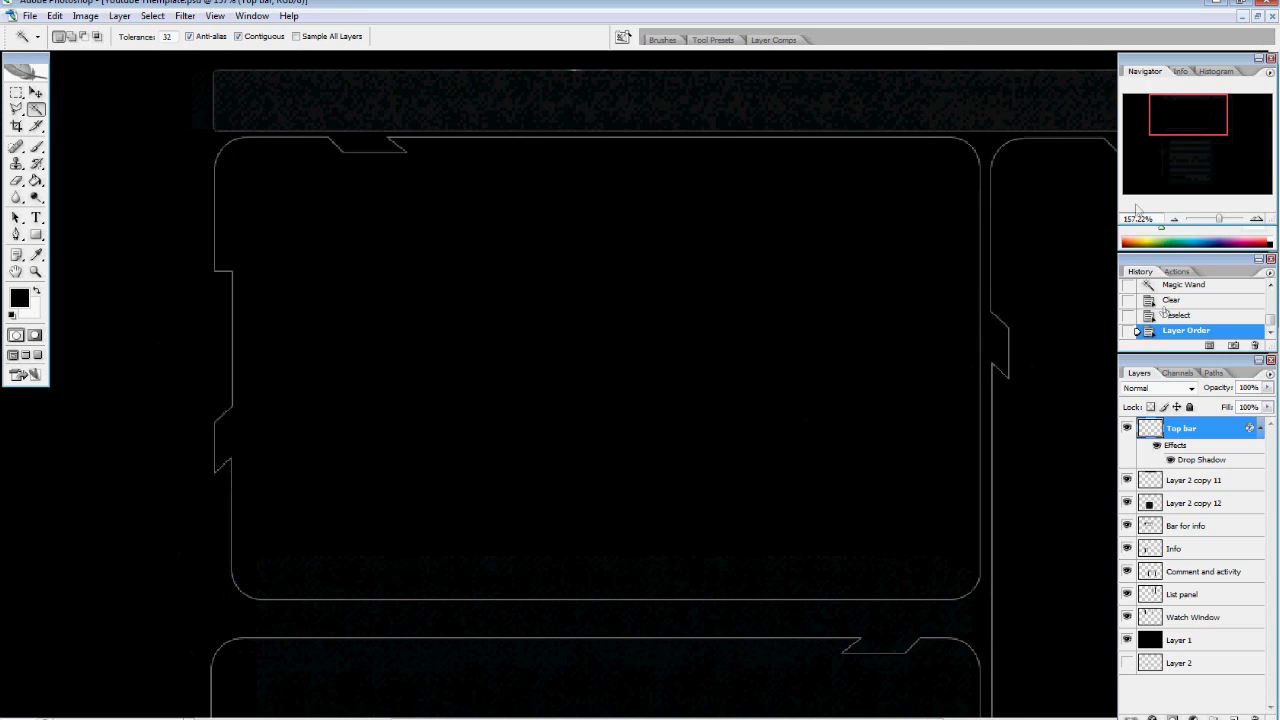
click(1165, 481)
click(1127, 481)
click(1187, 430)
double_click(1172, 484)
click(1186, 430)
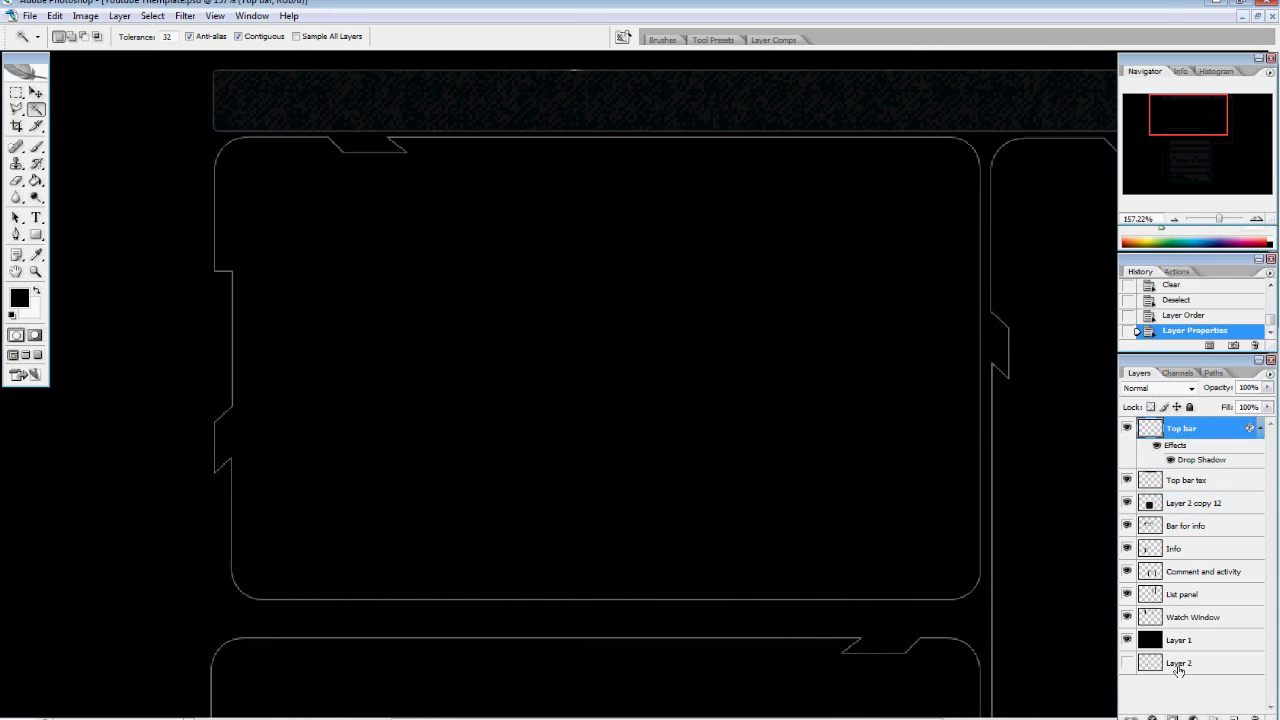
Delete Layer 2 and move the Top bar and Top bar tex layers below Layer 1
drag(1177, 664, 1255, 718)
click(1186, 430)
shift+click(1189, 481)
drag(1189, 481, 1210, 673)
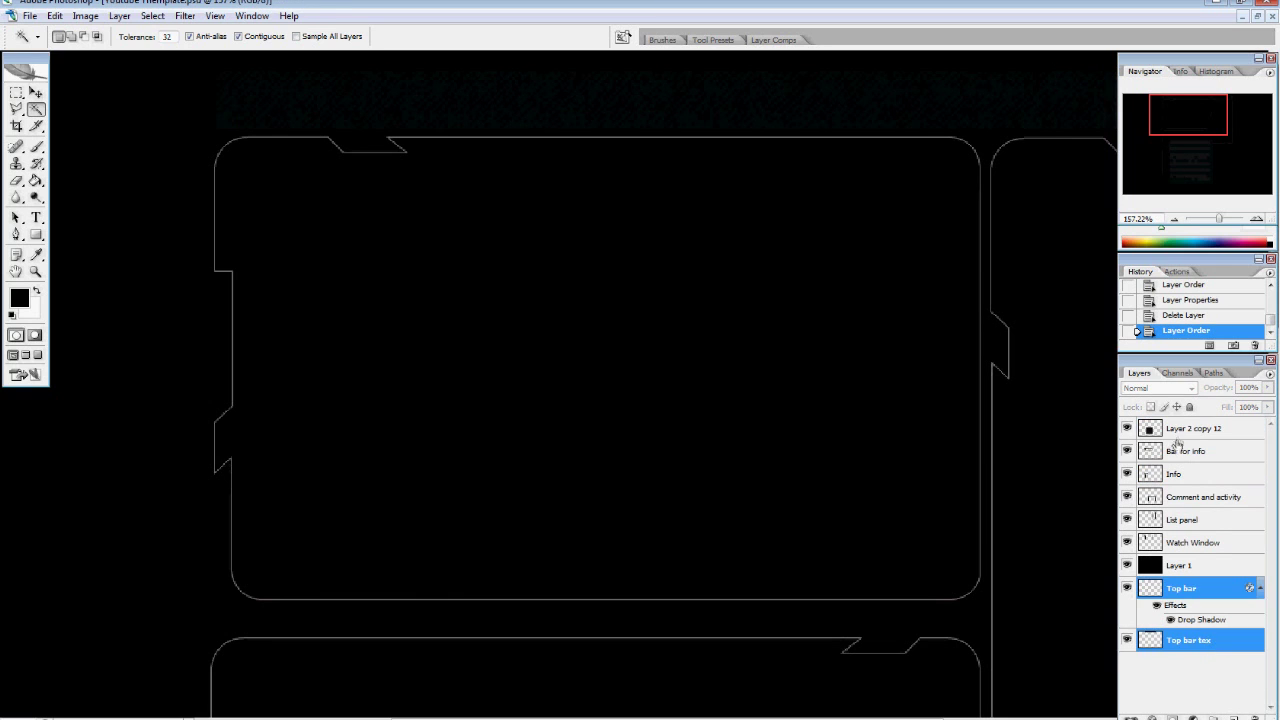
Move Watch Window and List panel above Bar for info, and duplicate the Layer 2 copy 12 texture twice above them
click(1177, 436)
drag(1186, 546, 1206, 490)
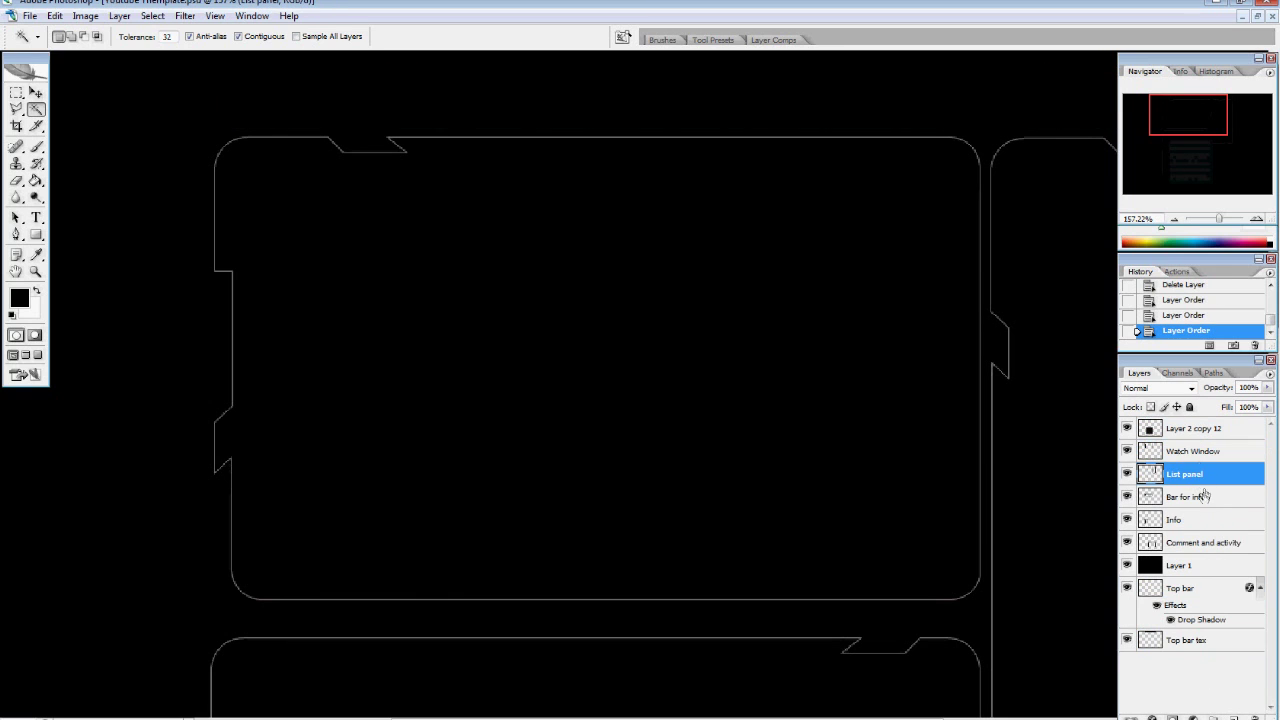
click(1179, 432)
key(ctrl+j)
key(ctrl+j)
mouse_move(1188, 430)
mouse_down()
mouse_move(1195, 510)
mouse_move(1187, 442)
mouse_up()
drag(1185, 497, 1183, 466)
Clear the fill inside the Watch Window outline with the Magic Wand
click(36, 93)
click(1188, 497)
click(36, 111)
click(206, 240)
key(ctrl+d)
click(349, 300)
shift+click(943, 320)
key(Delete)
key(ctrl+d)
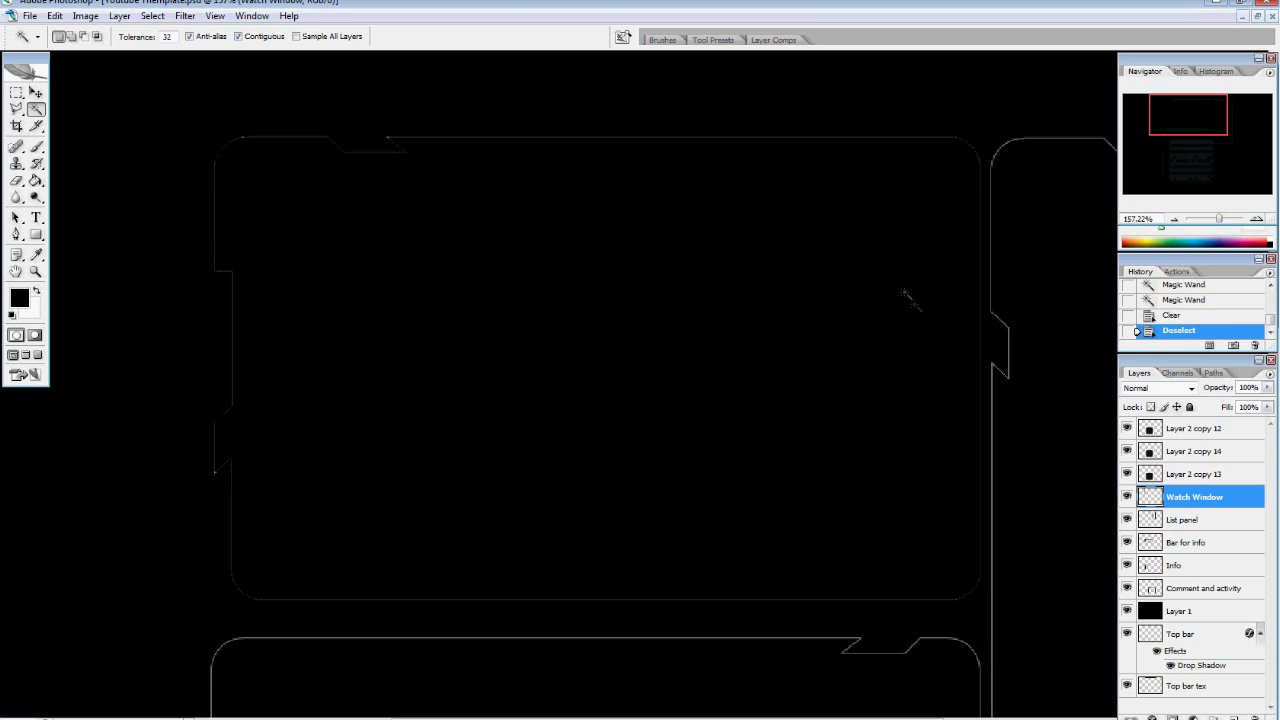
Move Layer 2 copy 14 and Layer 2 copy 13 directly below the Watch Window layer
click(1154, 428)
click(1175, 475)
ctrl+click(1180, 453)
click(1186, 476)
click(1180, 451)
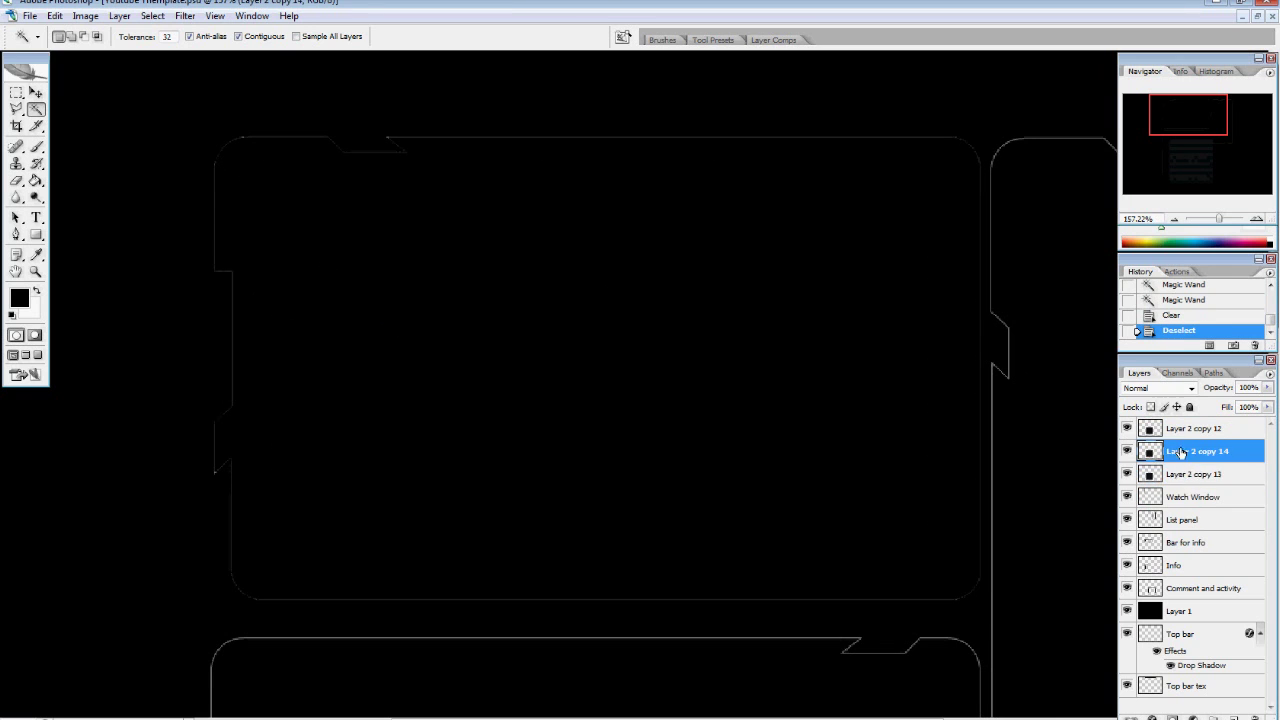
ctrl+click(1175, 474)
drag(1172, 474, 1157, 503)
Place the Layer 2 copy 14 texture at the watch window's left edge and clear the part below the frame
key(v)
click(1165, 496)
click(1166, 475)
drag(560, 690, 450, 236)
key(m)
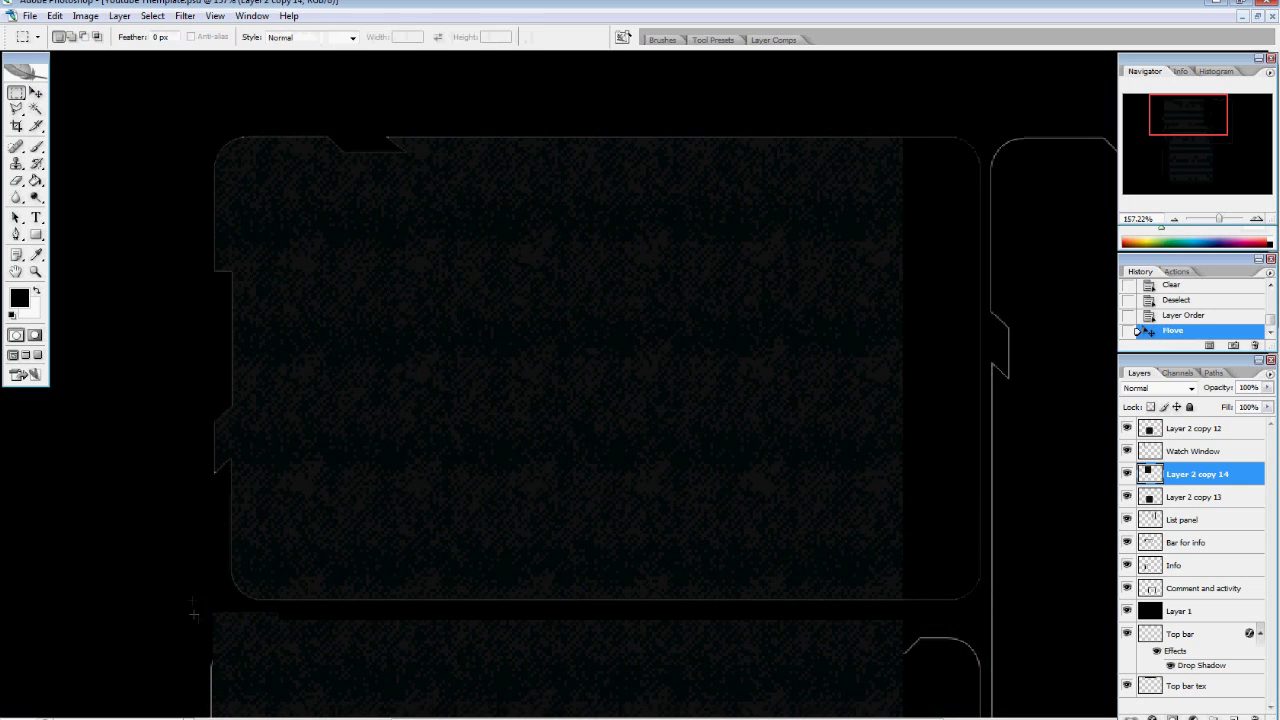
scroll(194, 611, down, 5)
drag(196, 284, 942, 550)
key(Delete)
key(ctrl+d)
scroll(1203, 541, up, 5)
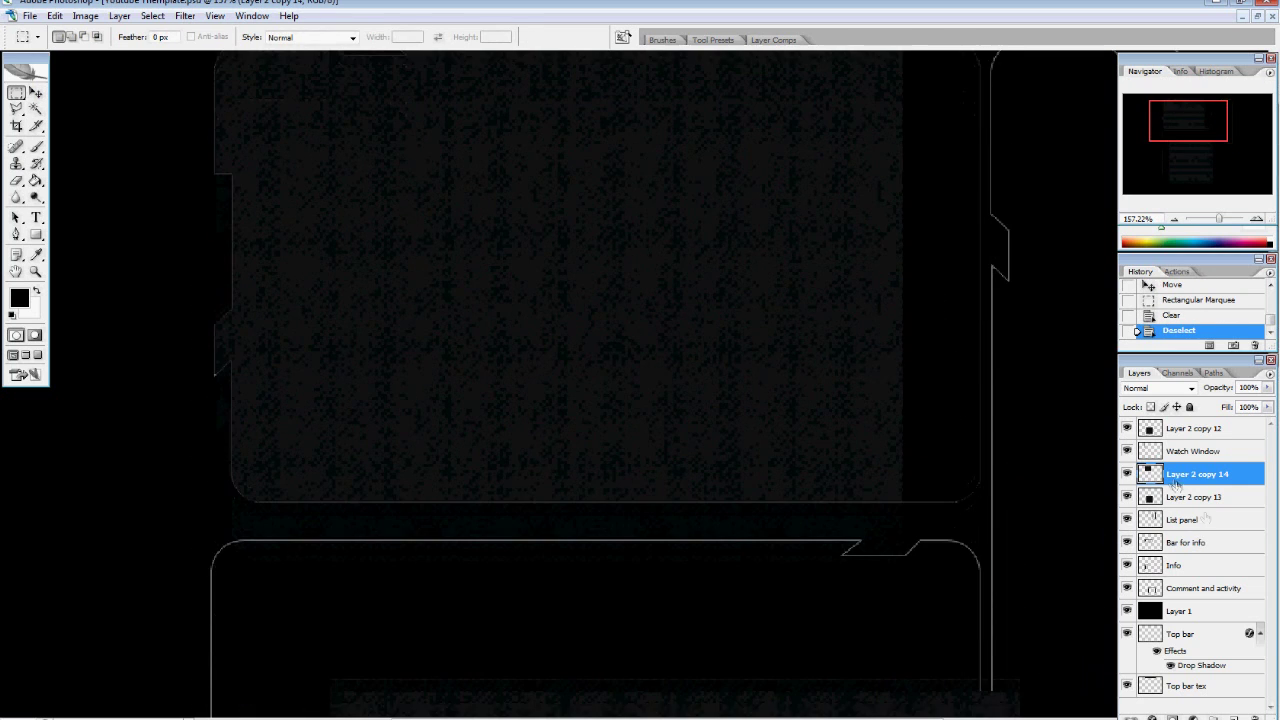
Move the Layer 2 copy 13 texture up to cover the rest of the watch window's right side
click(1203, 498)
click(36, 93)
drag(719, 698, 719, 402)
drag(719, 482, 719, 202)
scroll(718, 202, up, 2)
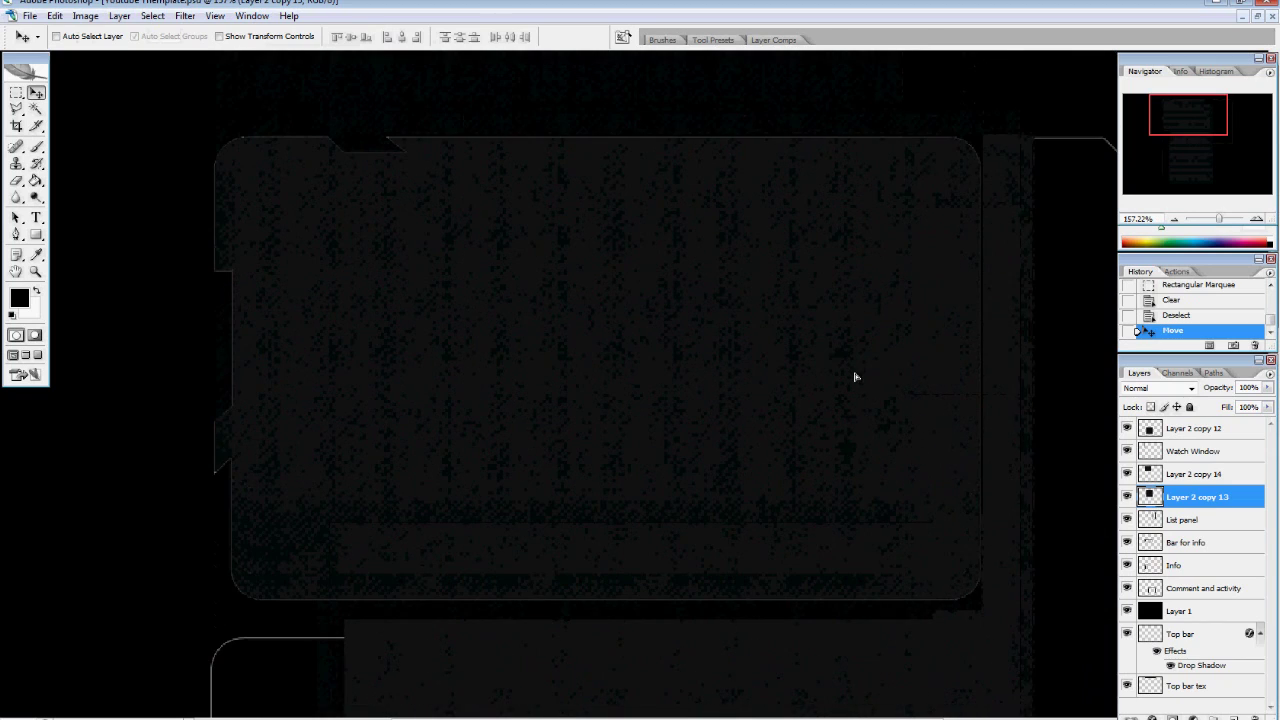
Clear the Layer 2 copy 13 texture that extends past the watch window's right and lower edges
key(m)
drag(1077, 114, 984, 685)
key(Delete)
key(ctrl+d)
scroll(1060, 536, down, 12)
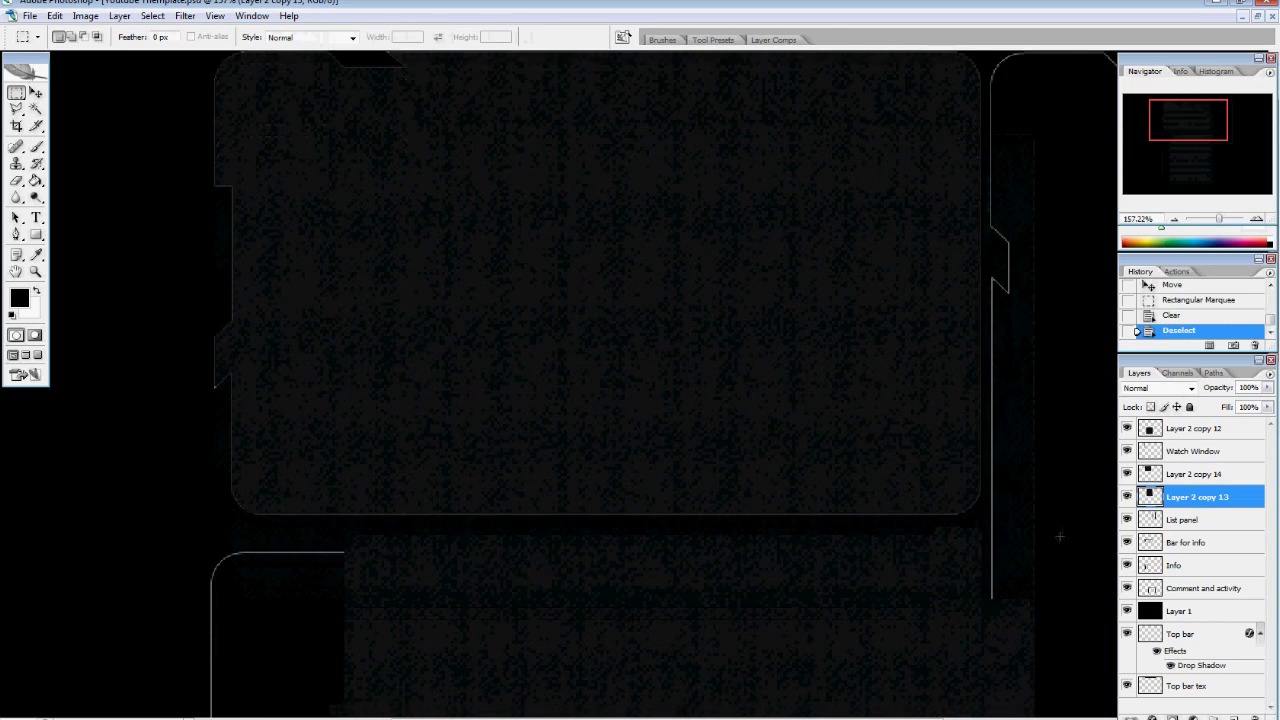
drag(1066, 110, 292, 680)
key(Delete)
scroll(505, 491, down, 2)
scroll(503, 490, up, 6)
key(ctrl+d)
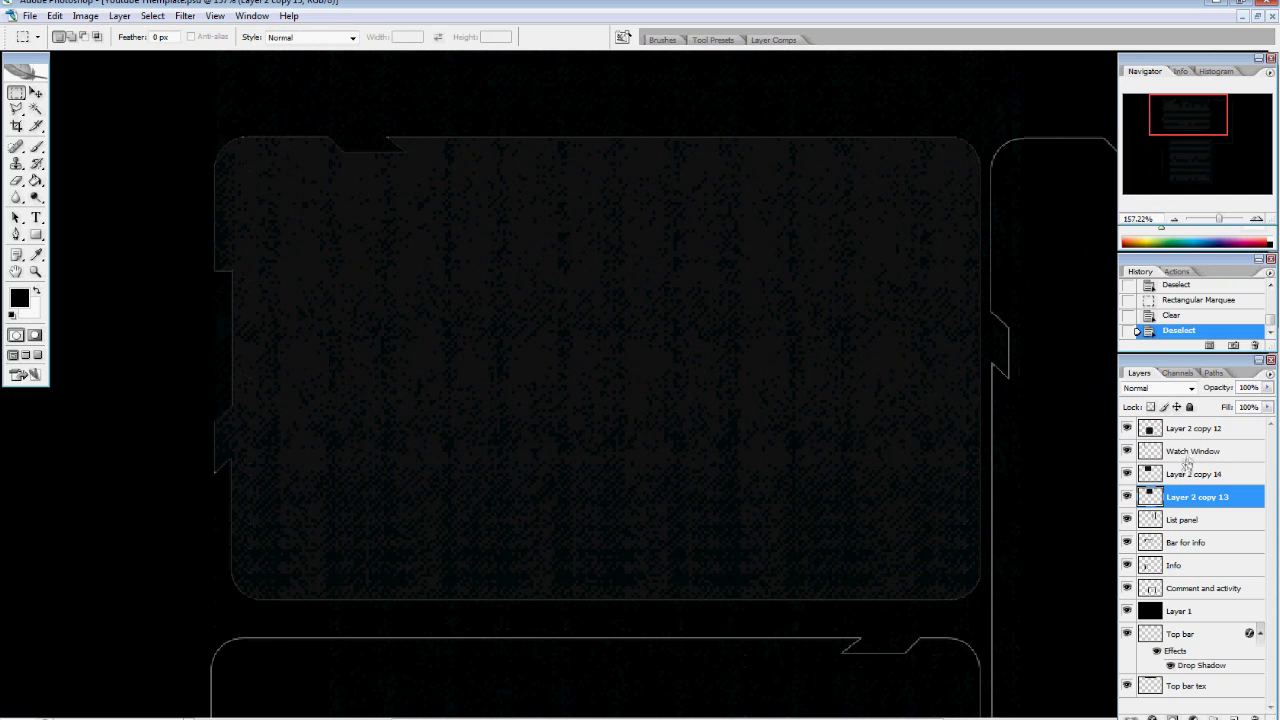
Merge Layer 2 copy 13 and Layer 2 copy 14 and rename the merged layer Watch Window Tex
shift+click(1190, 476)
key(ctrl+e)
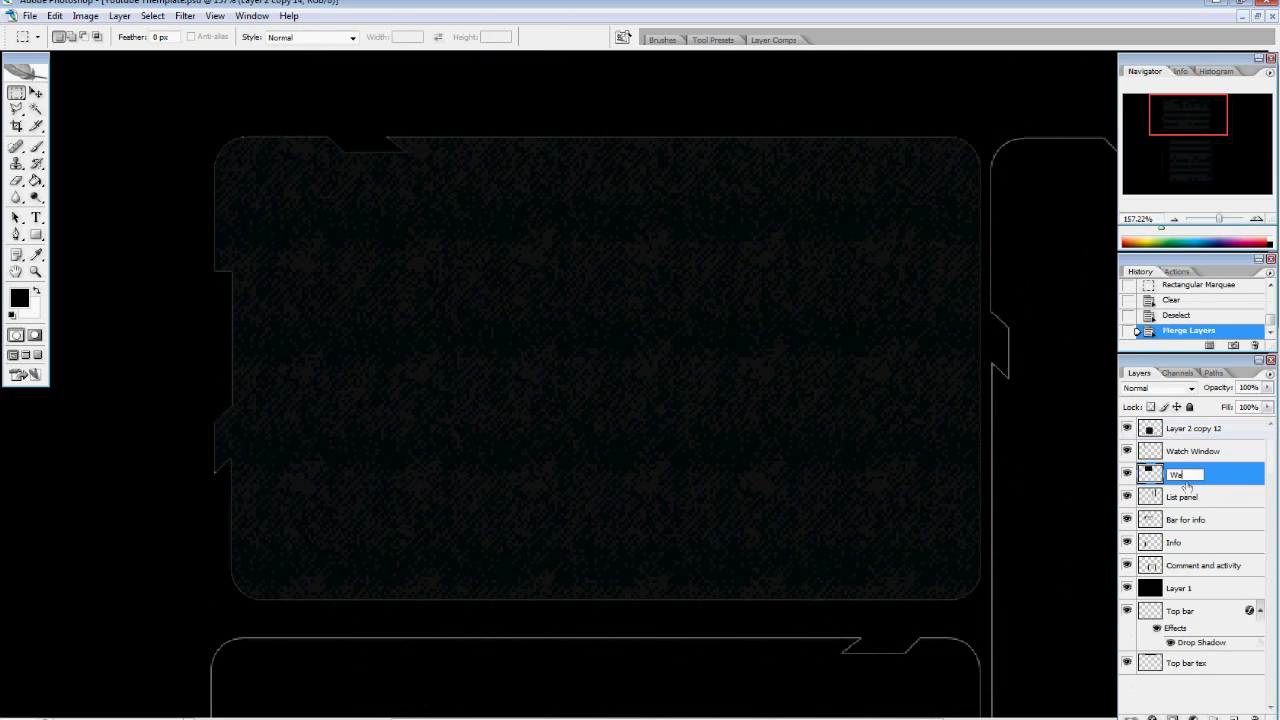
click(1188, 502)
click(1199, 477)
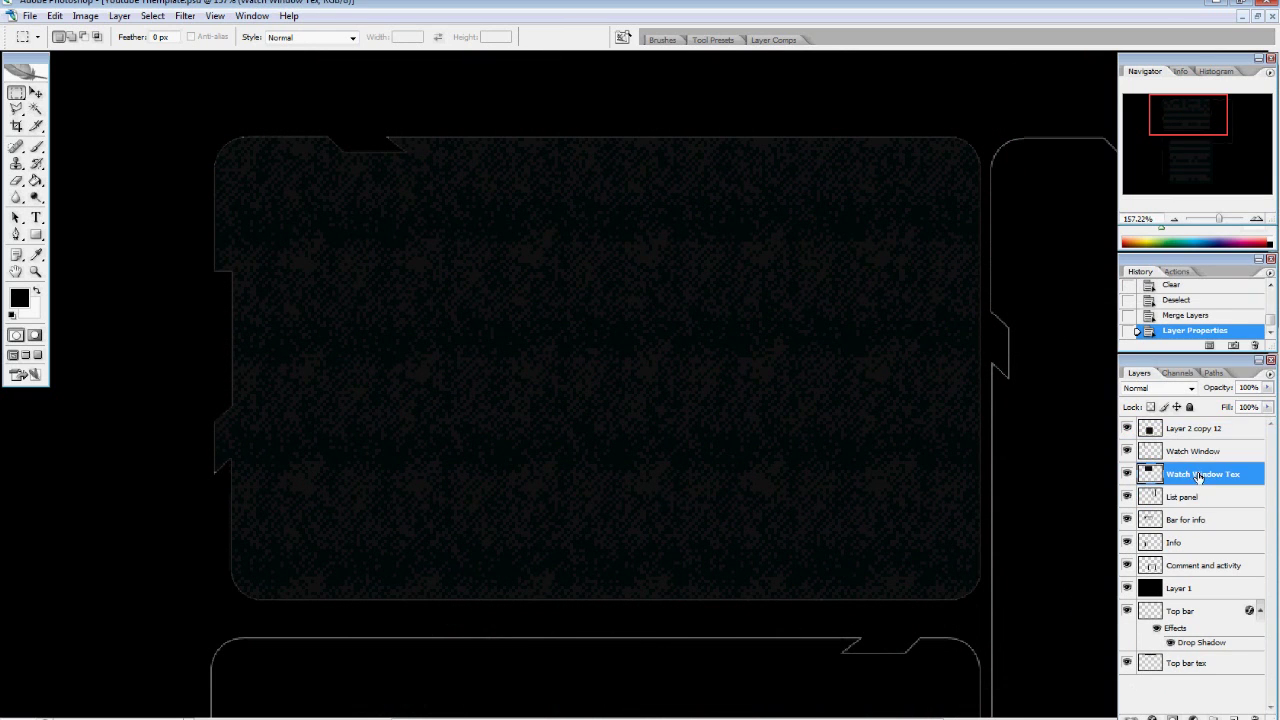
Move the Watch Window and Watch Window Tex layers to the bottom of the stack, beneath Top bar tex
shift+click(1199, 457)
drag(1207, 598, 1206, 599)
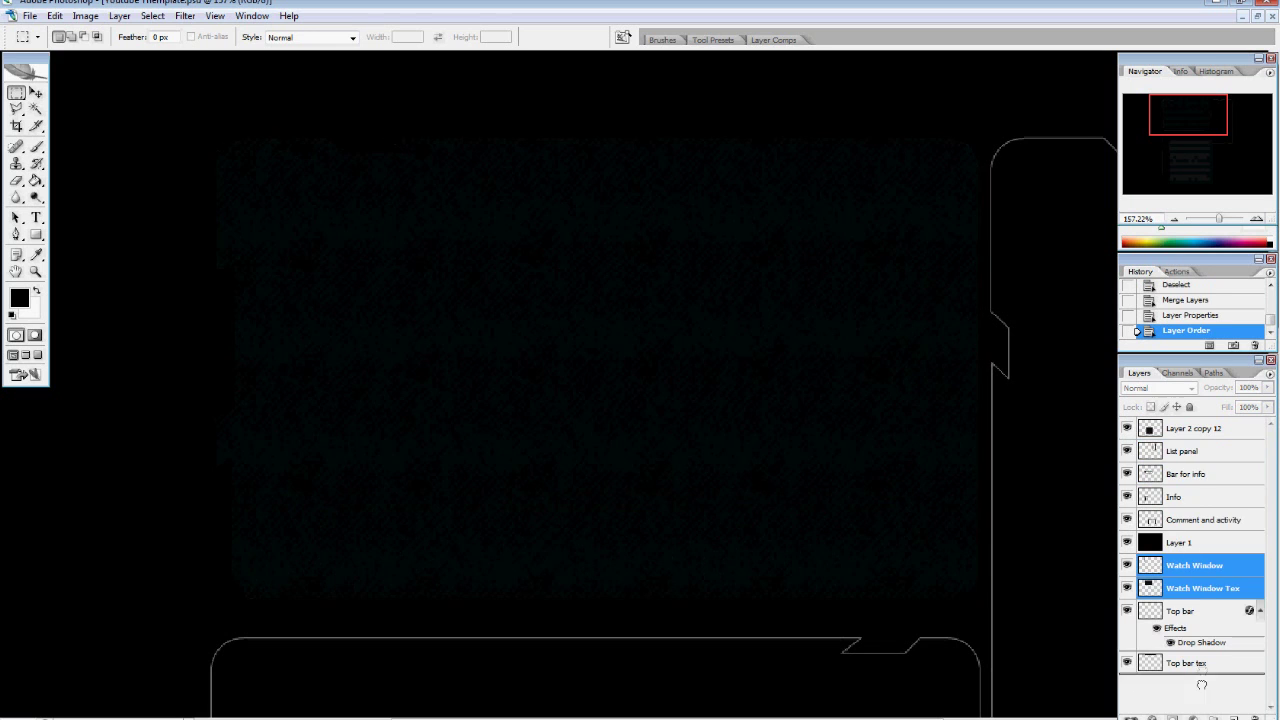
drag(1202, 685, 1202, 684)
click(1200, 643)
click(1200, 663)
Duplicate Layer 2 copy 12, place the copy beneath the List panel layer, and move its texture over the list panel
click(1188, 433)
drag(1205, 134, 1240, 143)
scroll(1030, 367, down, 1)
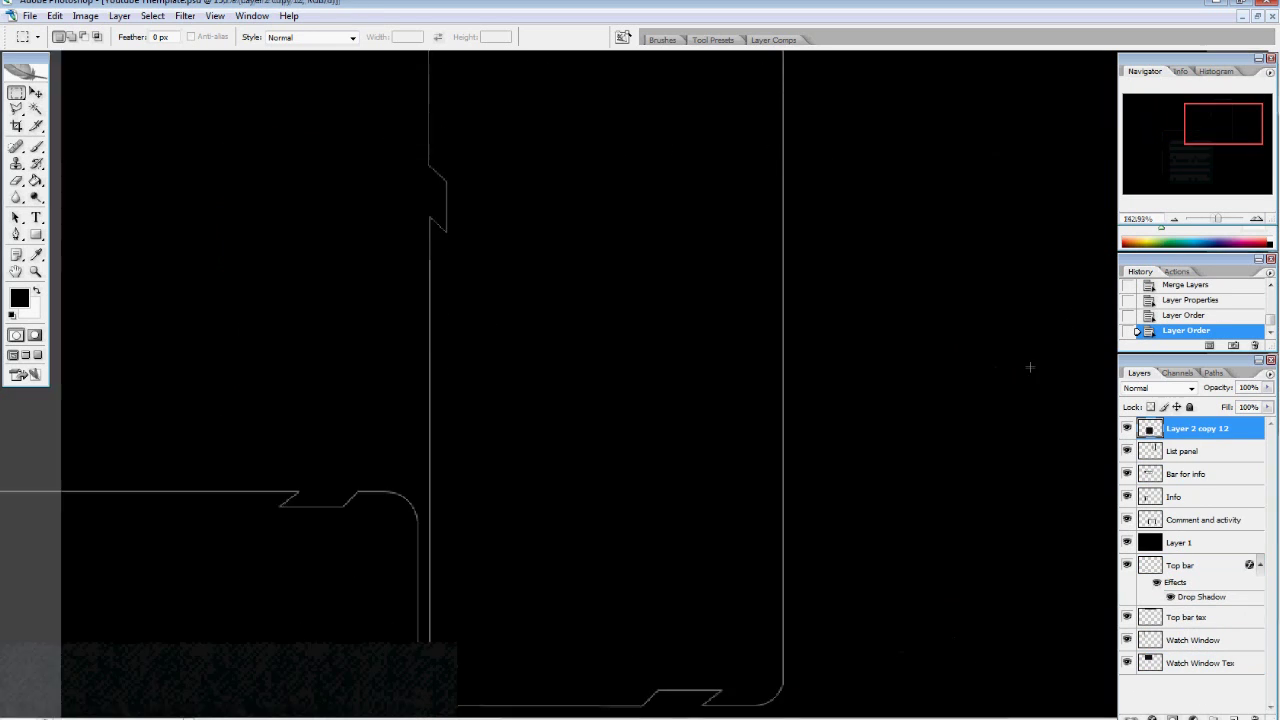
key(ctrl+0)
key(ctrl+j)
drag(1172, 434, 1174, 485)
click(36, 93)
drag(578, 560, 878, 230)
Duplicate the list panel's texture, place the copy directly below the first piece, and merge the two layers
key(ctrl+j)
drag(979, 229, 975, 558)
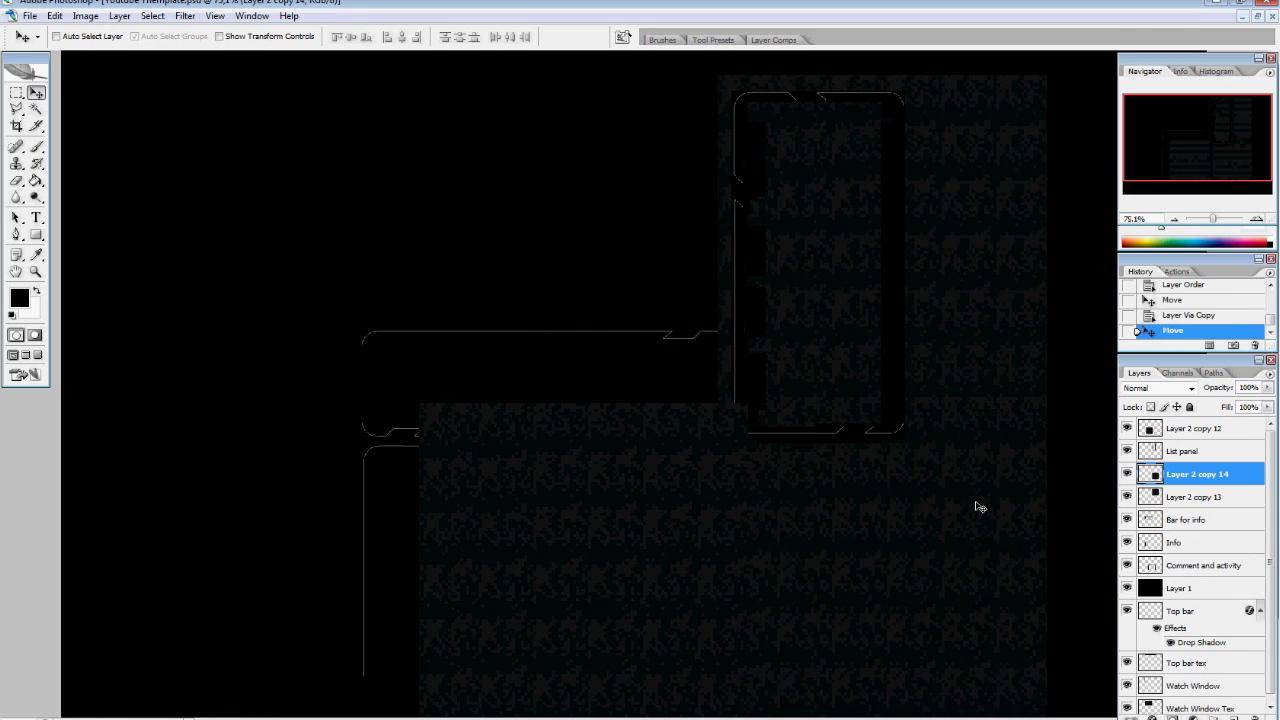
scroll(957, 384, up, 3)
scroll(957, 386, down, 2)
drag(1189, 129, 1211, 117)
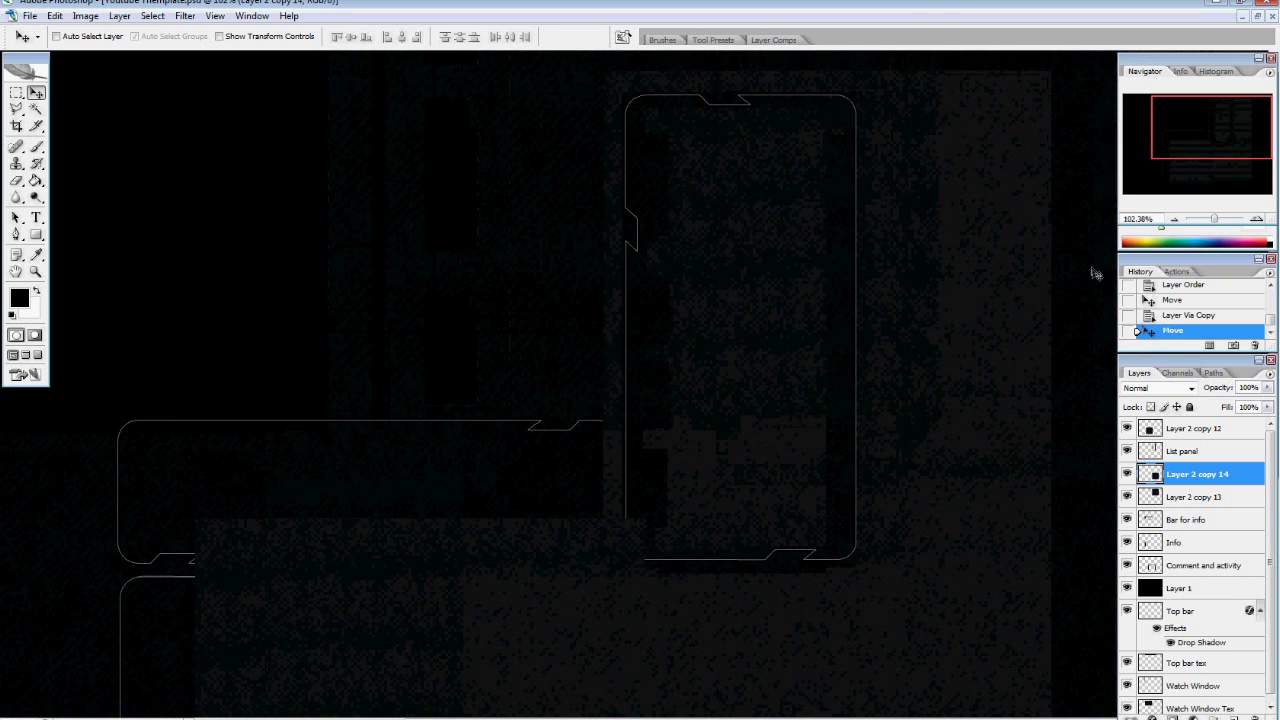
click(16, 92)
key(ctrl+e)
Clear the merged texture outside the List panel outline, subtracting the panel's interior from the inverted selection
ctrl+click(1150, 474)
key(ctrl+shift+i)
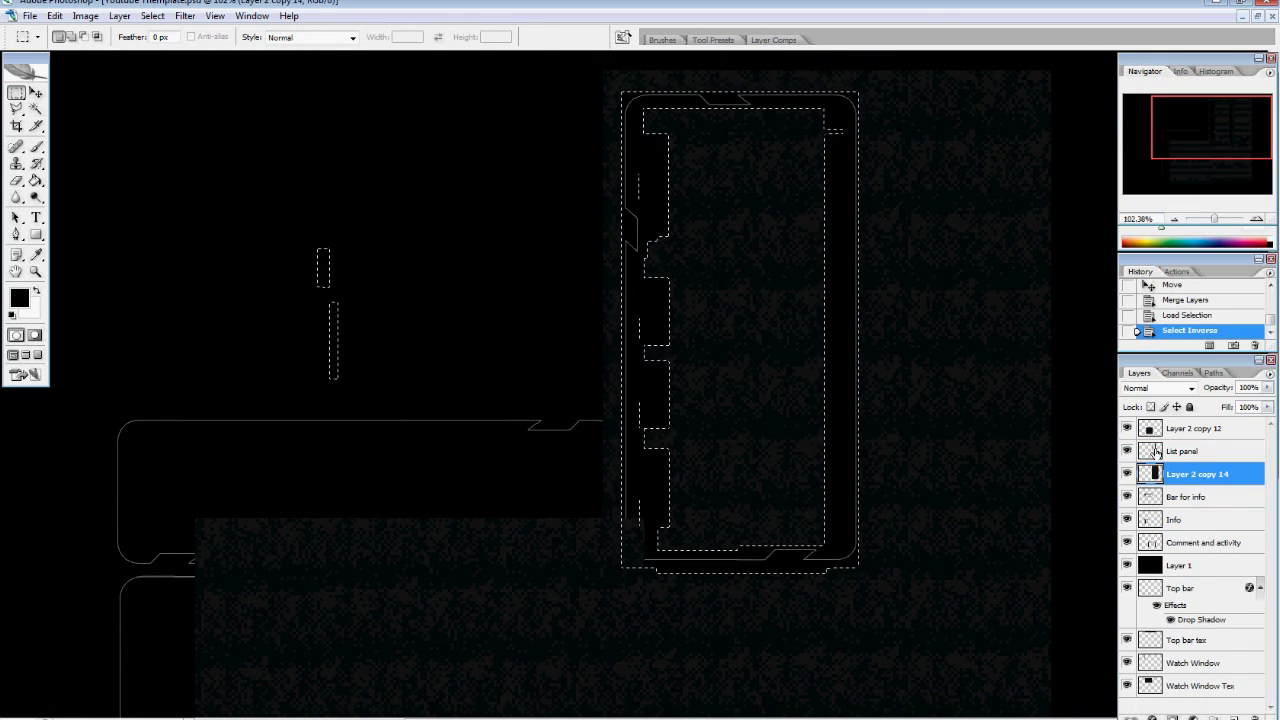
key(Delete)
key(ctrl+z)
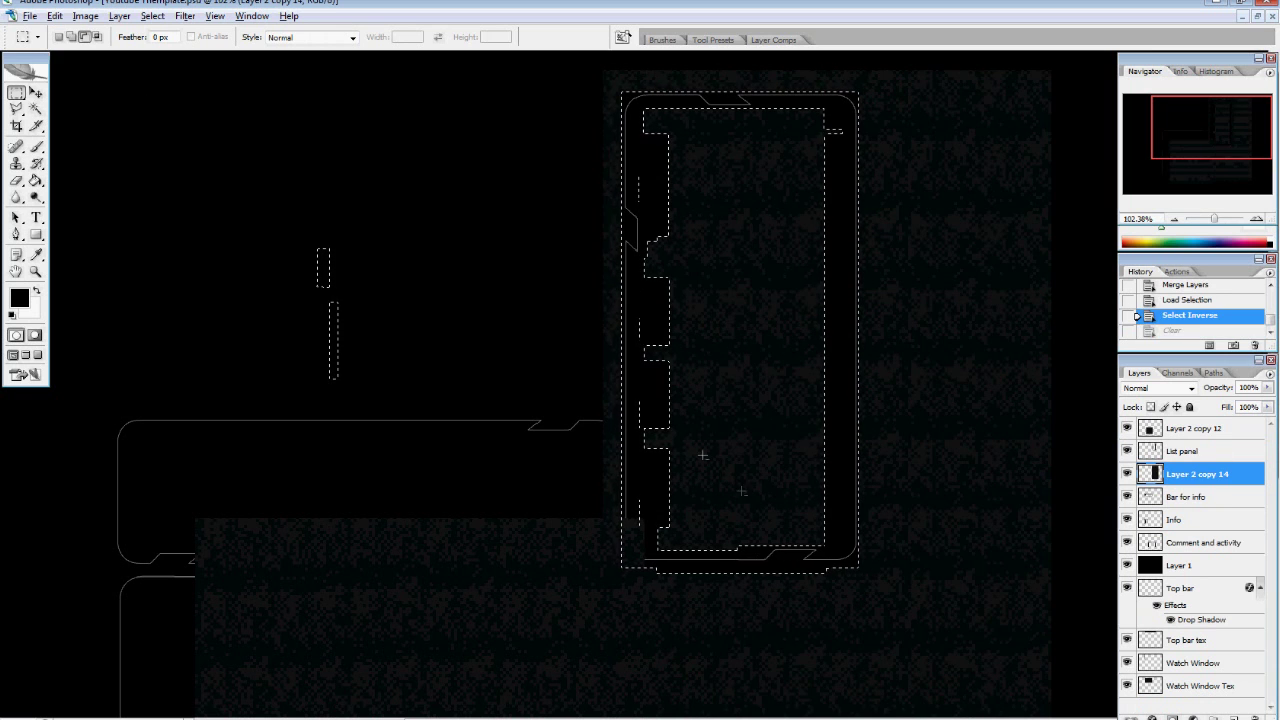
drag(703, 433, 830, 556)
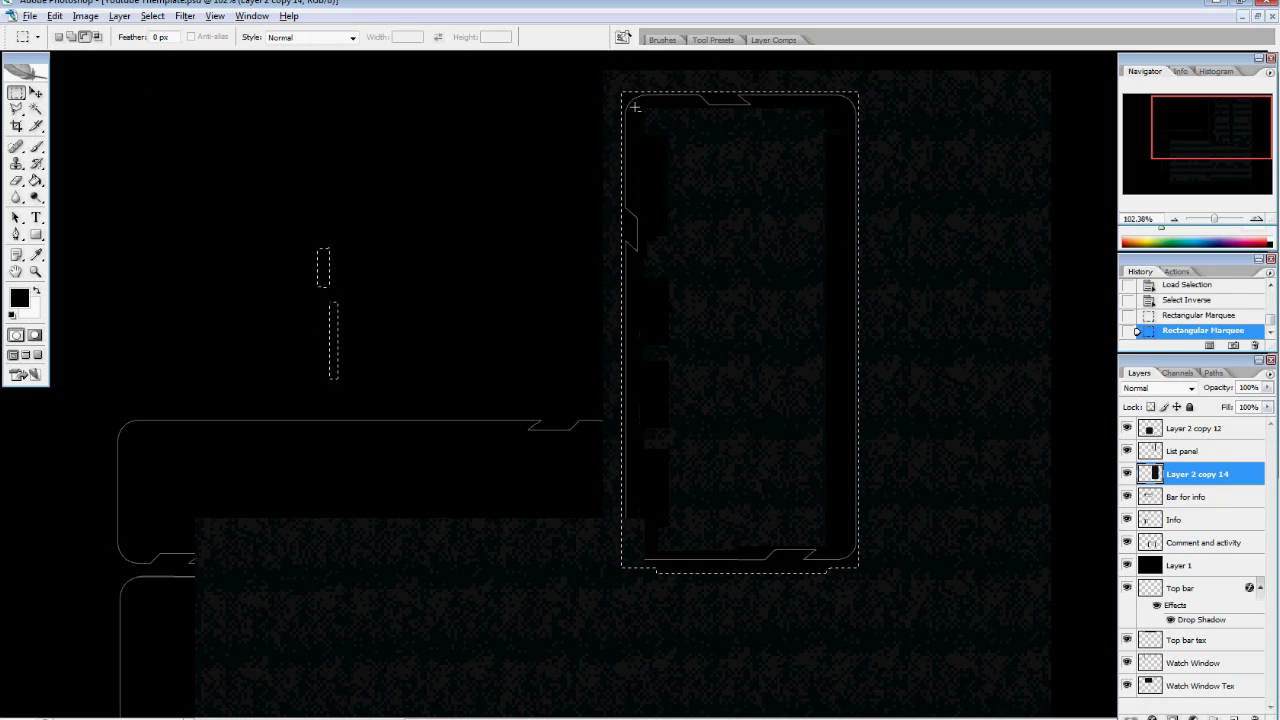
key(Delete)
key(ctrl+d)
Select the list panel's interior with the Magic Wand and clear its fill on the List panel layer
key(w)
click(838, 358)
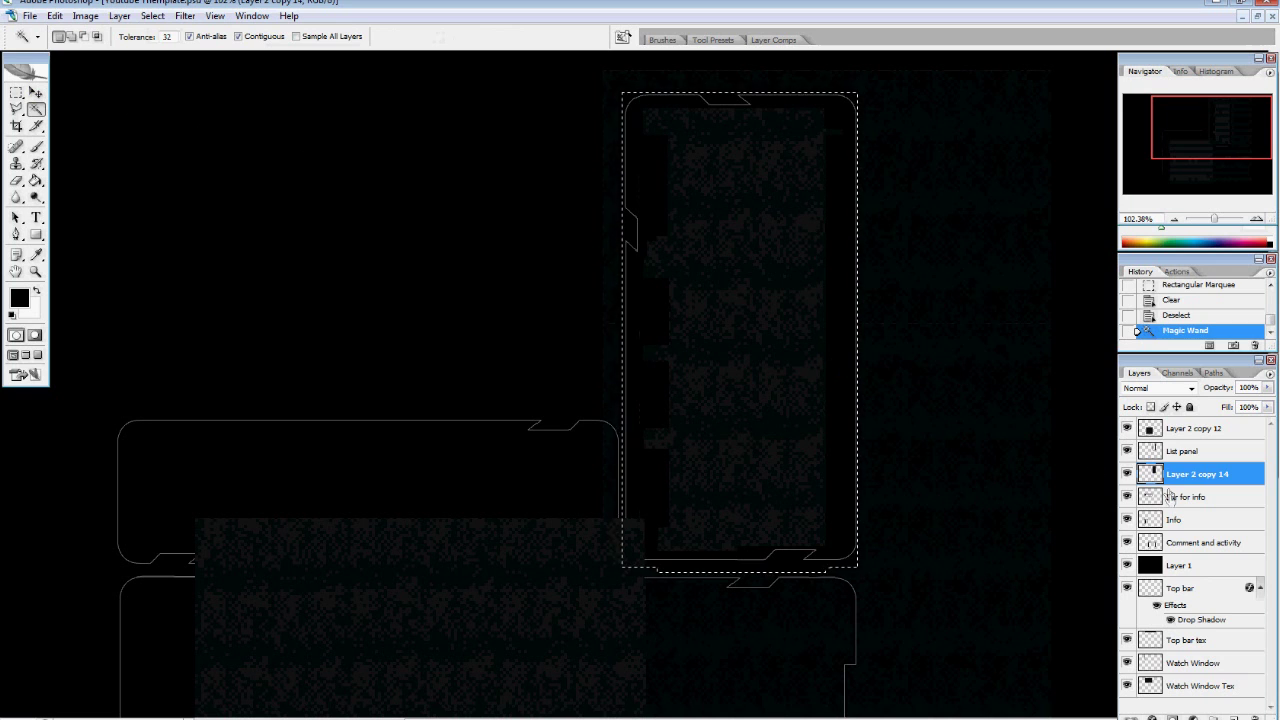
click(1182, 451)
key(Delete)
key(ctrl+d)
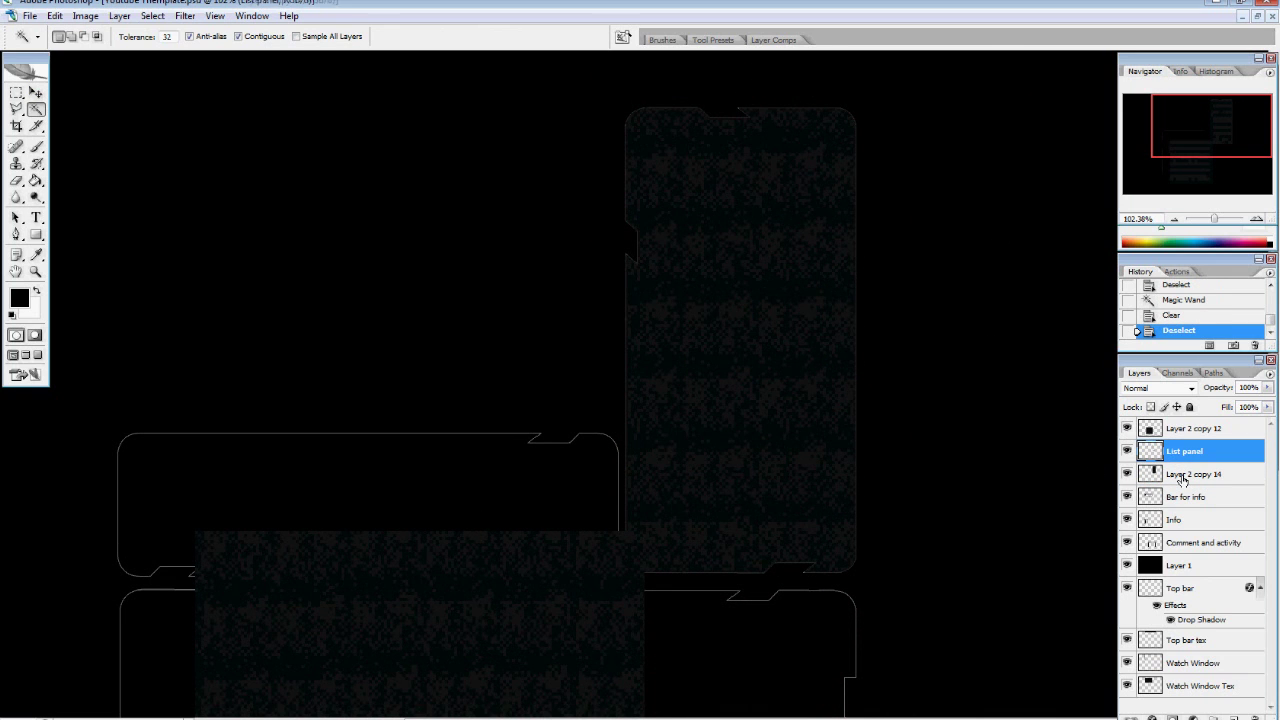
Rename the list panel's texture layer as List Panel tex and move it with List panel to the bottom of the layer stack
double_click(1182, 476)
text(List Panel tex)
key(Return)
shift+click(1205, 452)
drag(1222, 698, 1222, 698)
Duplicate Layer 2 copy 12, place the copy beneath Bar for info, and move its texture over the info bar
click(1185, 451)
click(1181, 432)
key(ctrl+j)
drag(1184, 437, 1194, 485)
click(1190, 453)
key(v)
drag(332, 605, 274, 514)
key(ctrl+z)
drag(465, 607, 320, 413)
Move Layer 2 copy 12's block to the canvas's upper right, and widen the info bar's texture with a merged duplicate
click(1194, 429)
drag(424, 646, 901, 198)
click(1197, 474)
drag(357, 491, 812, 447)
key(ctrl+j)
ctrl+click(1190, 500)
right_click(1189, 497)
Clear the merged texture outside the Bar for info outline, using its inverted selection with the bar's interior subtracted
click(1172, 453)
click(1168, 451)
ctrl+click(1151, 451)
click(16, 92)
right_click(115, 443)
click(122, 459)
key(Delete)
key(Delete)
click(1198, 475)
key(Delete)
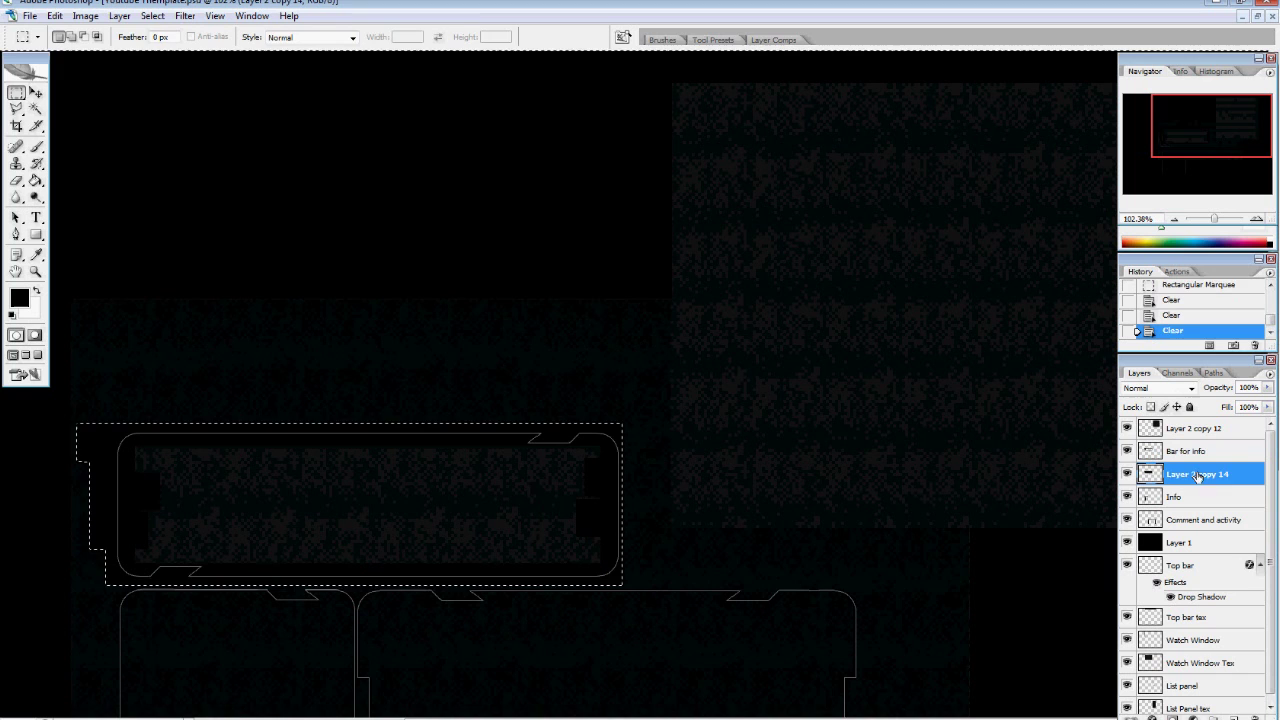
key(ctrl+d)
Select the info bar's interior with the Magic Wand and clear its fill on the Bar for info layer
key(w)
key(alt+bracketright)
click(139, 490)
key(Delete)
key(ctrl+d)
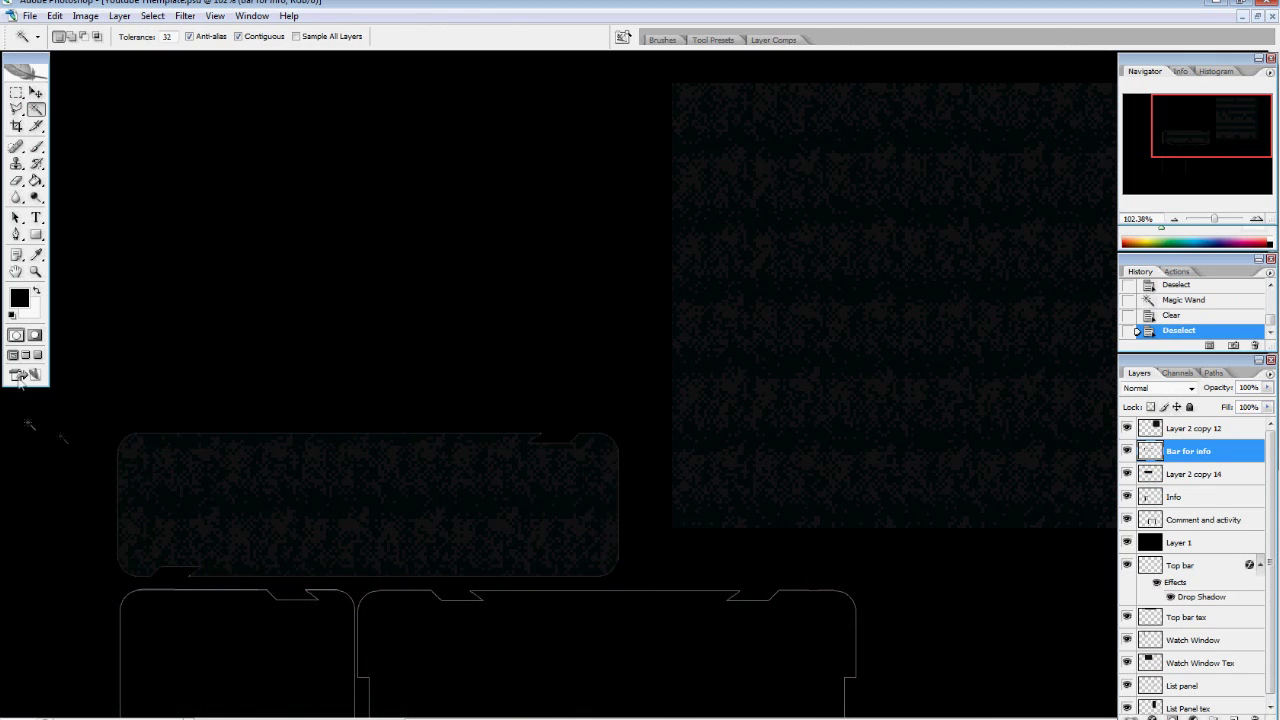
Clear the stray texture along the info bar's upper edge on Layer 2 copy 14 with a rectangular selection
click(16, 92)
click(1196, 474)
mouse_move(650, 402)
mouse_down()
mouse_move(280, 389)
mouse_move(69, 431)
mouse_up()
key(Delete)
key(ctrl+d)
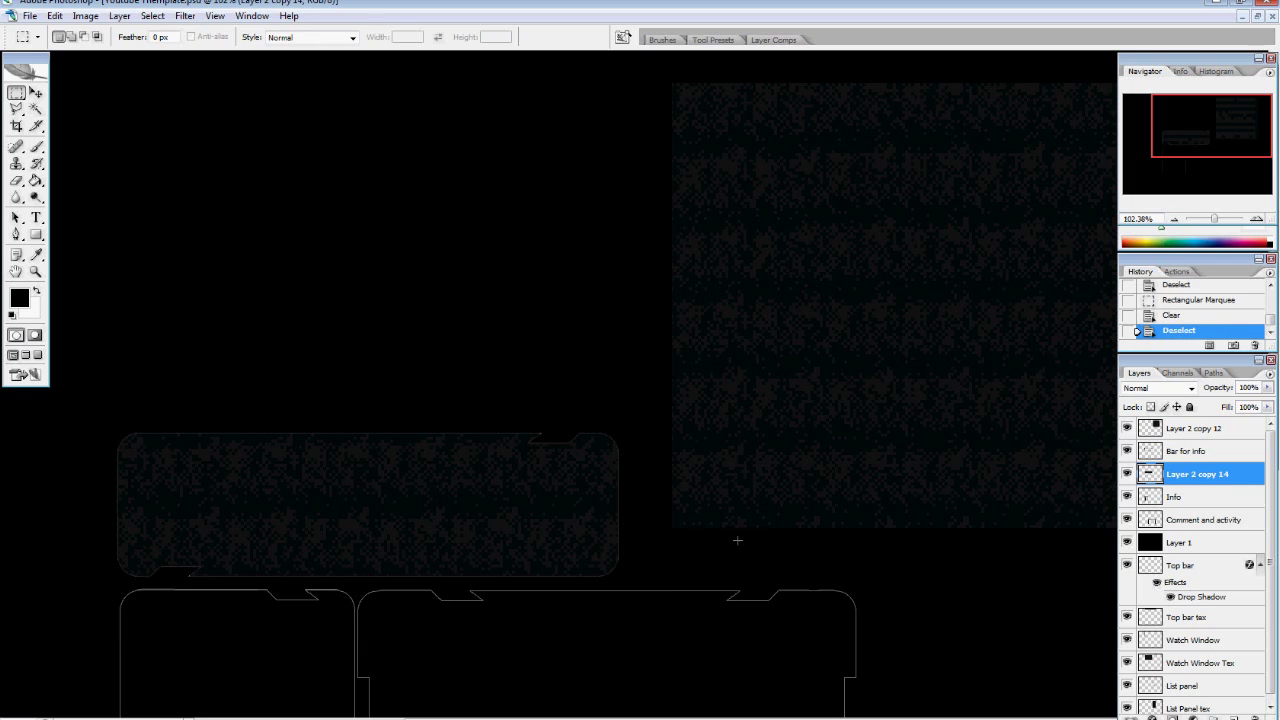
Rename the info bar's texture layer as Bar for info tex and move it with Bar for info below List Panel tex
click(1207, 478)
text(Bar for info tex)
click(1192, 500)
click(1196, 453)
ctrl+click(1202, 476)
drag(1203, 478, 1198, 713)
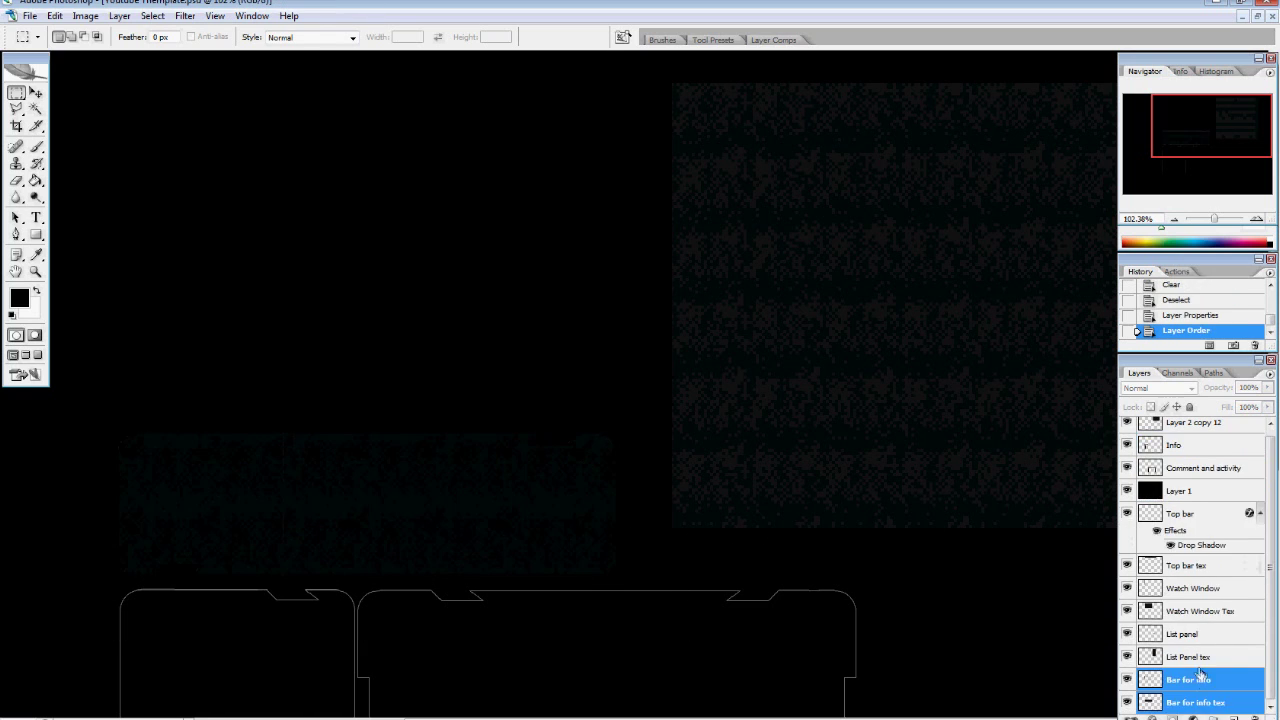
Trim the lower ends of the Info and Comment and activity frames by clearing a rectangular selection on both layers
click(1185, 445)
scroll(758, 476, down, 5)
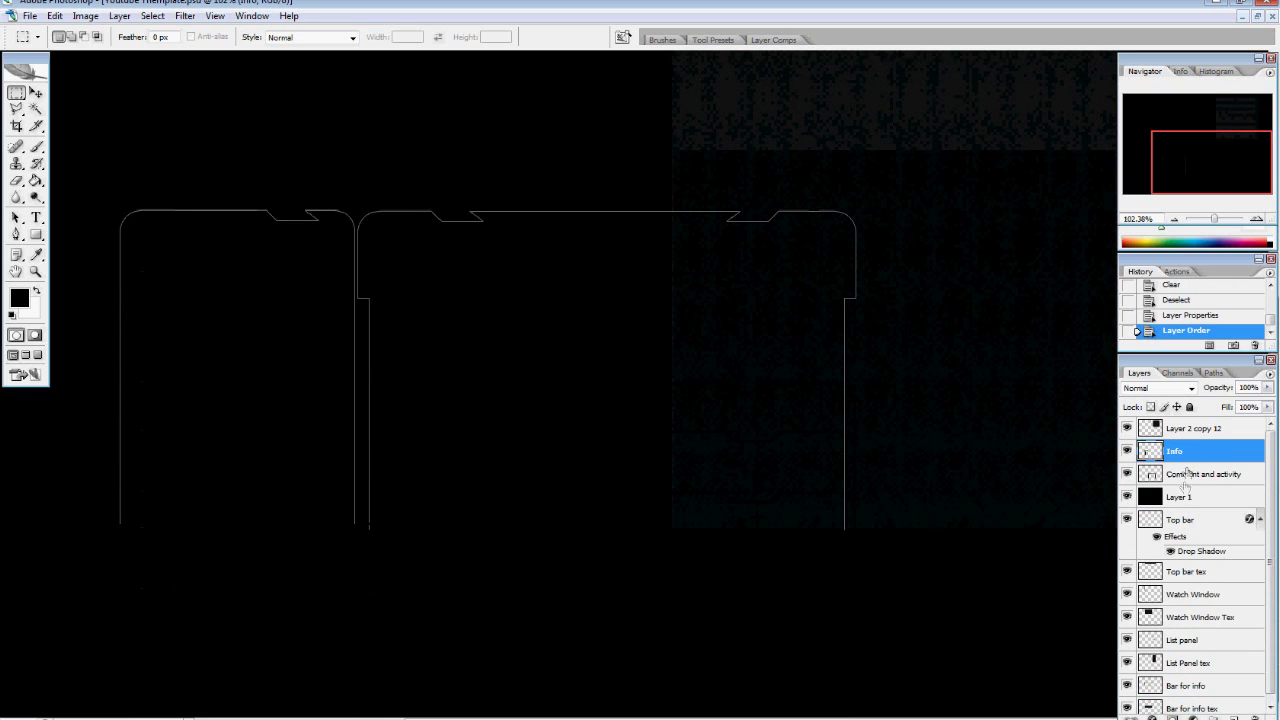
drag(900, 606, 114, 520)
key(Delete)
click(1205, 474)
key(Delete)
key(ctrl+d)
click(1190, 451)
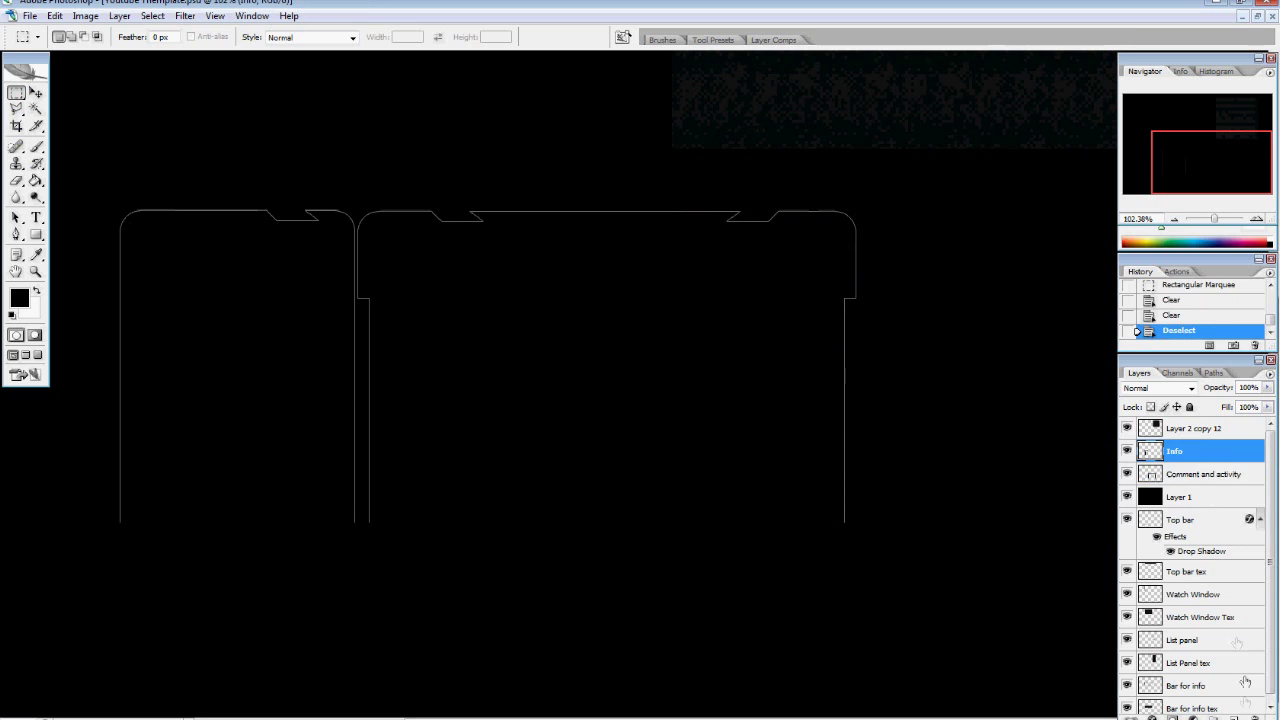
Add a new layer named SHADE directly above the Info layer
click(1233, 717)
text(SHADE)
key(Return)
click(1194, 472)
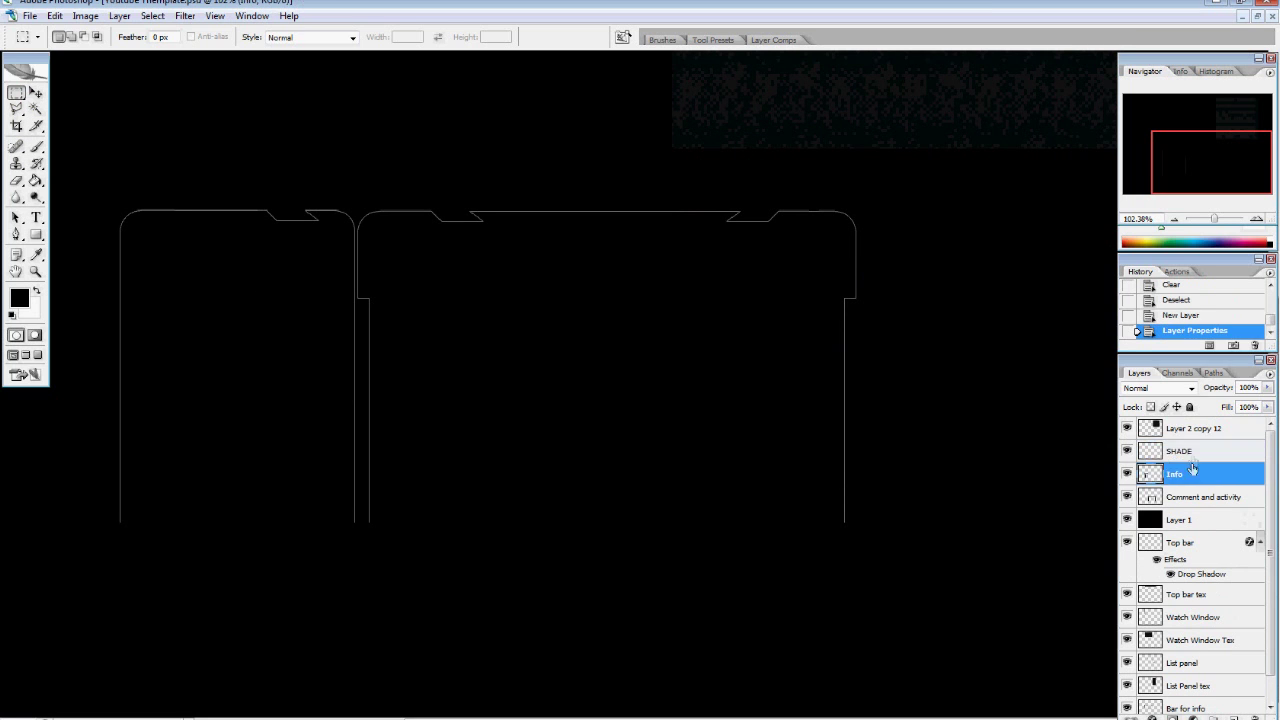
Fade the lower ends of both bottom frames on SHADE with a black 48 px brush at 0% hardness
click(1192, 452)
key(b)
right_click(169, 430)
click(352, 528)
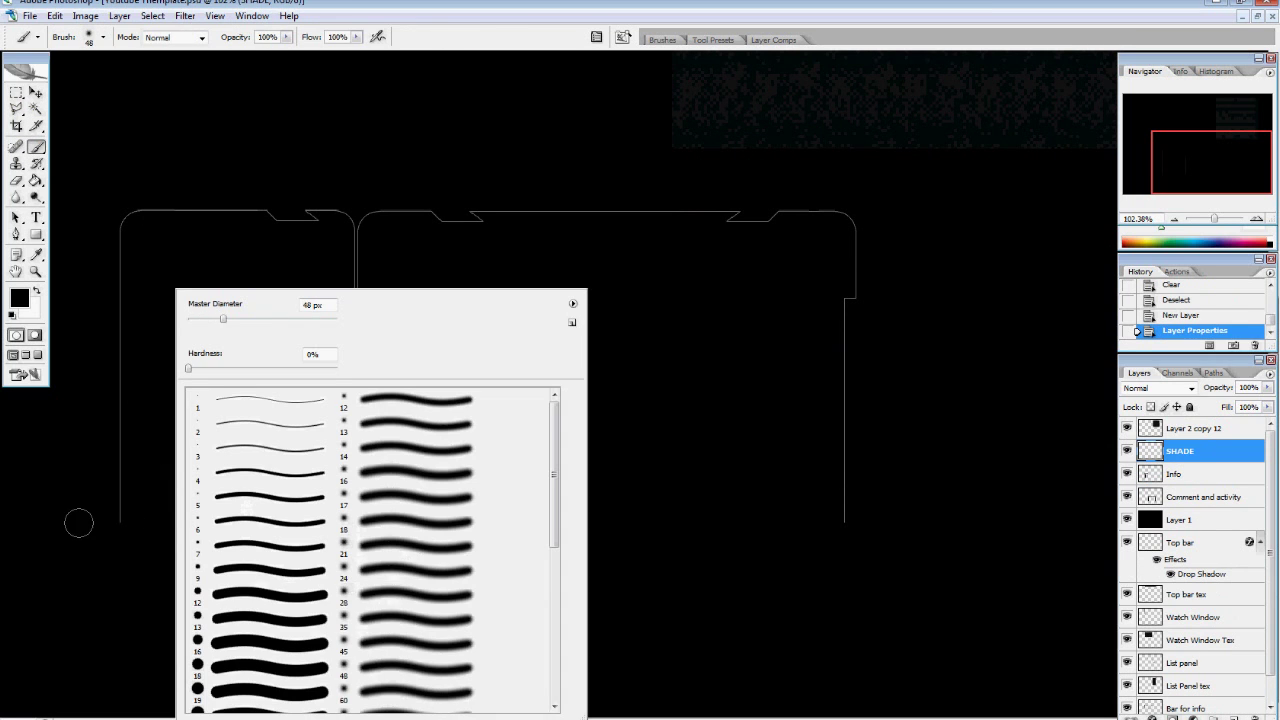
click(80, 520)
key(ctrl+z)
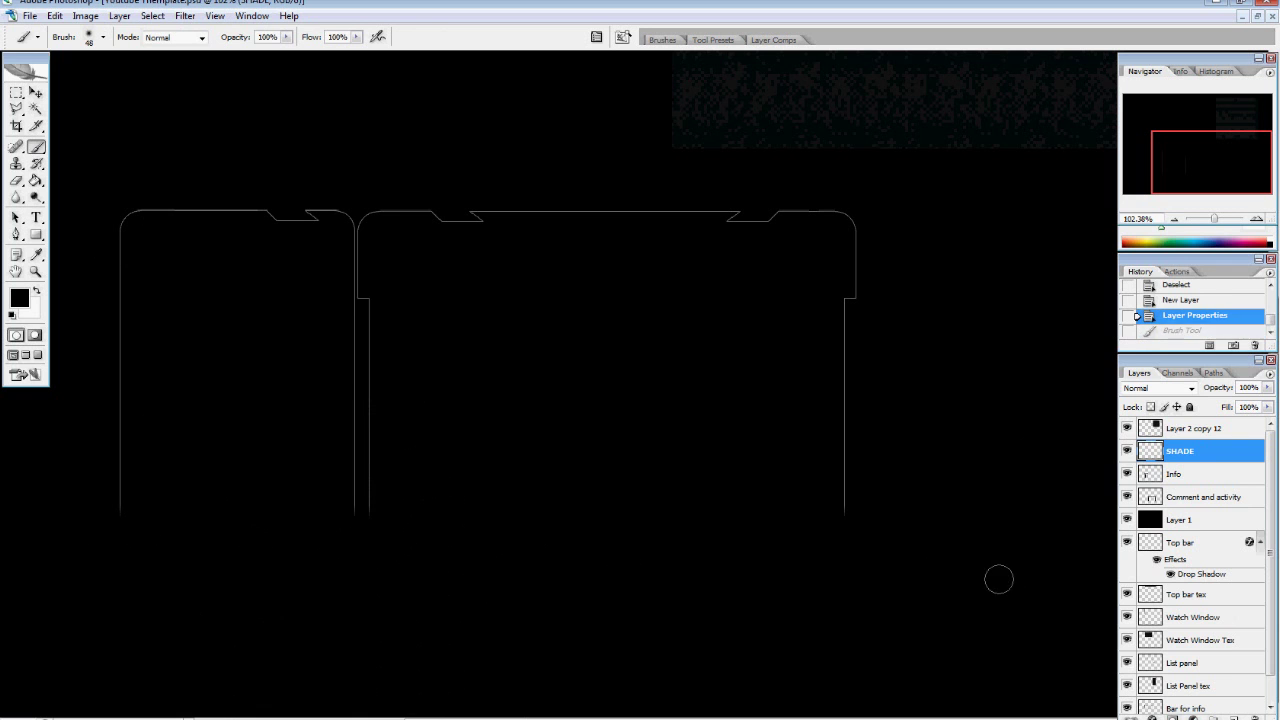
key(ctrl+z)
Duplicate Layer 2 copy 12, place the copy beneath the Info layer, and move its texture over the info panel
click(1181, 433)
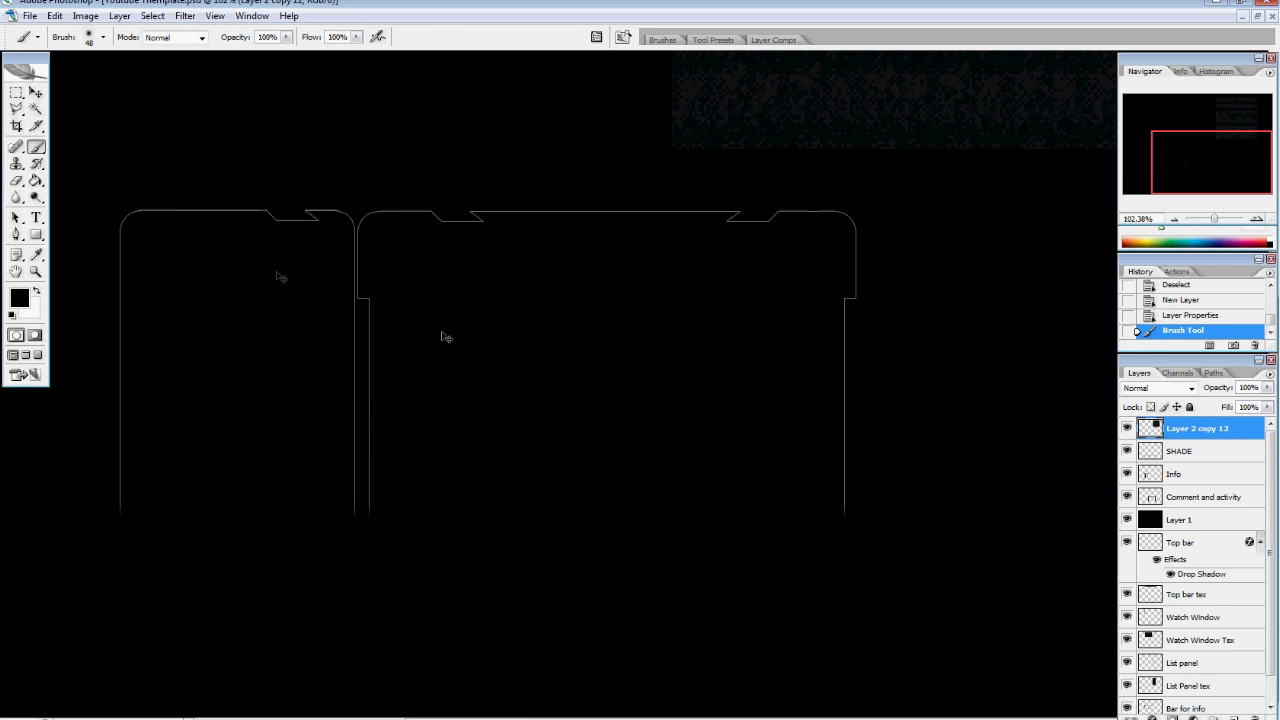
key(ctrl+j)
key(v)
drag(1188, 429, 1188, 509)
drag(788, 243, 246, 352)
Clear the area outside the Info outline on the Info and texture layers, subtracting the panel's interior from the inverted selection
key(m)
click(1156, 476)
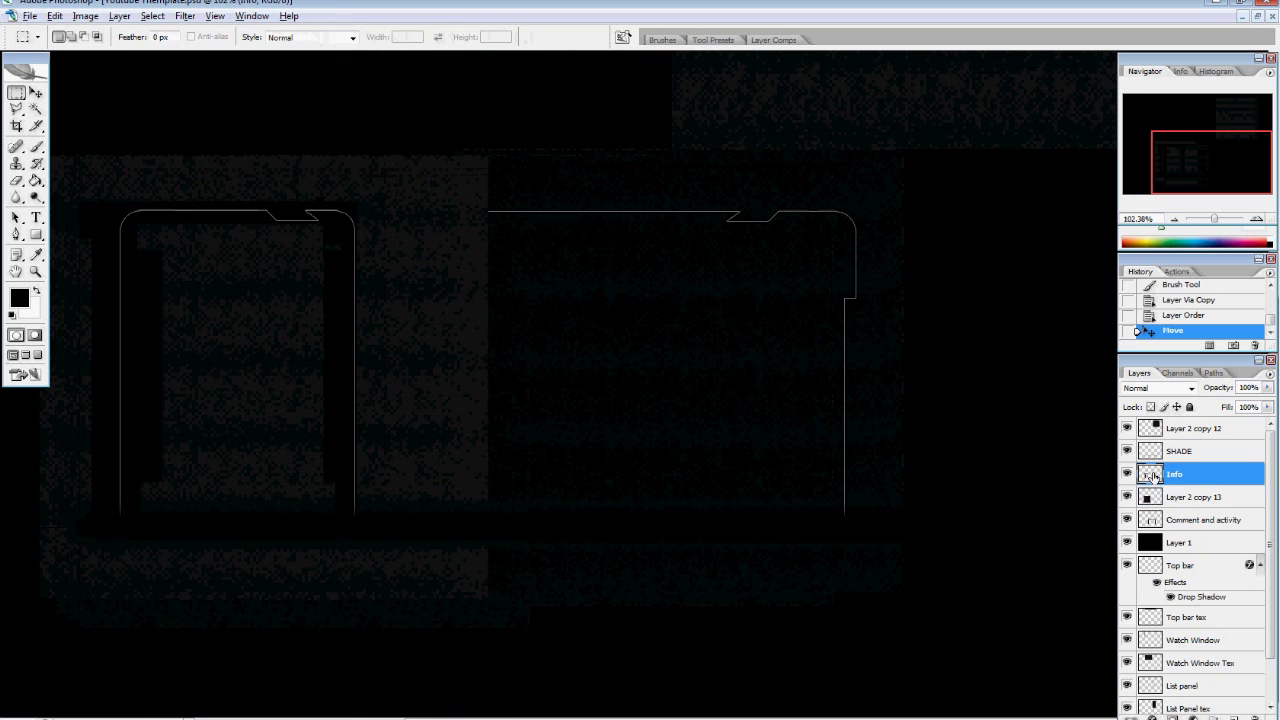
key(ctrl+shift+i)
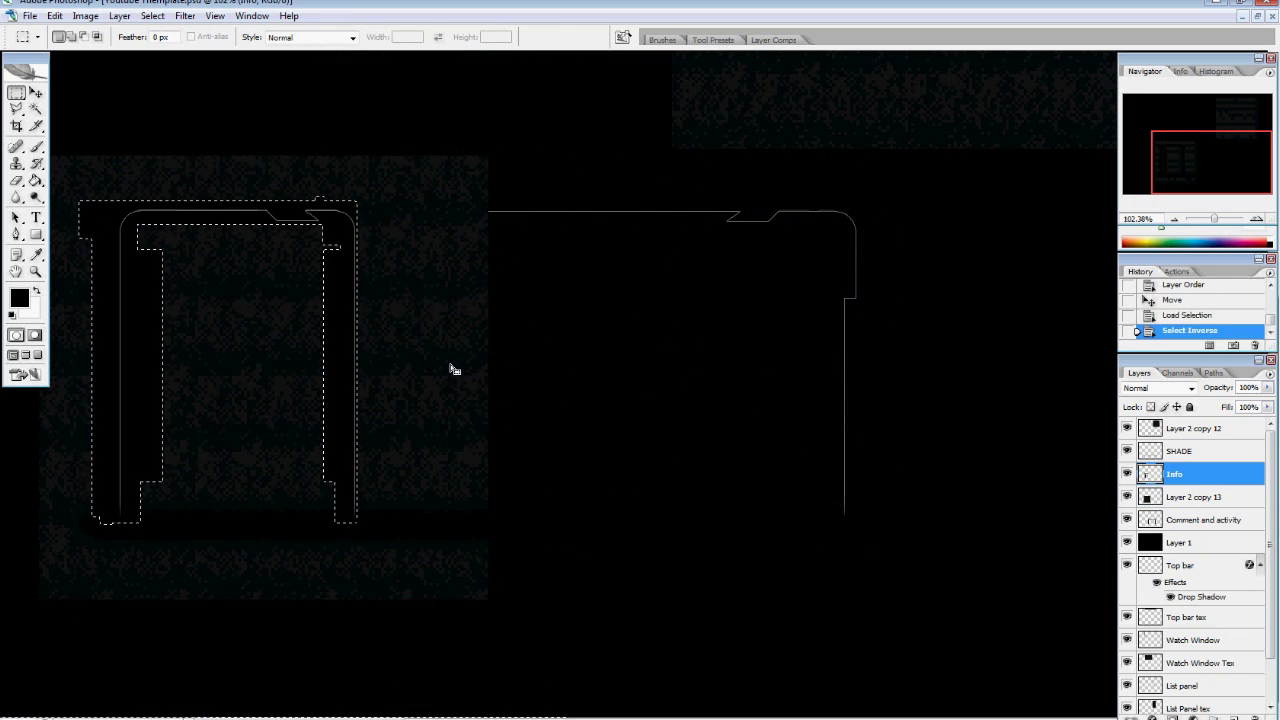
drag(133, 519, 346, 214)
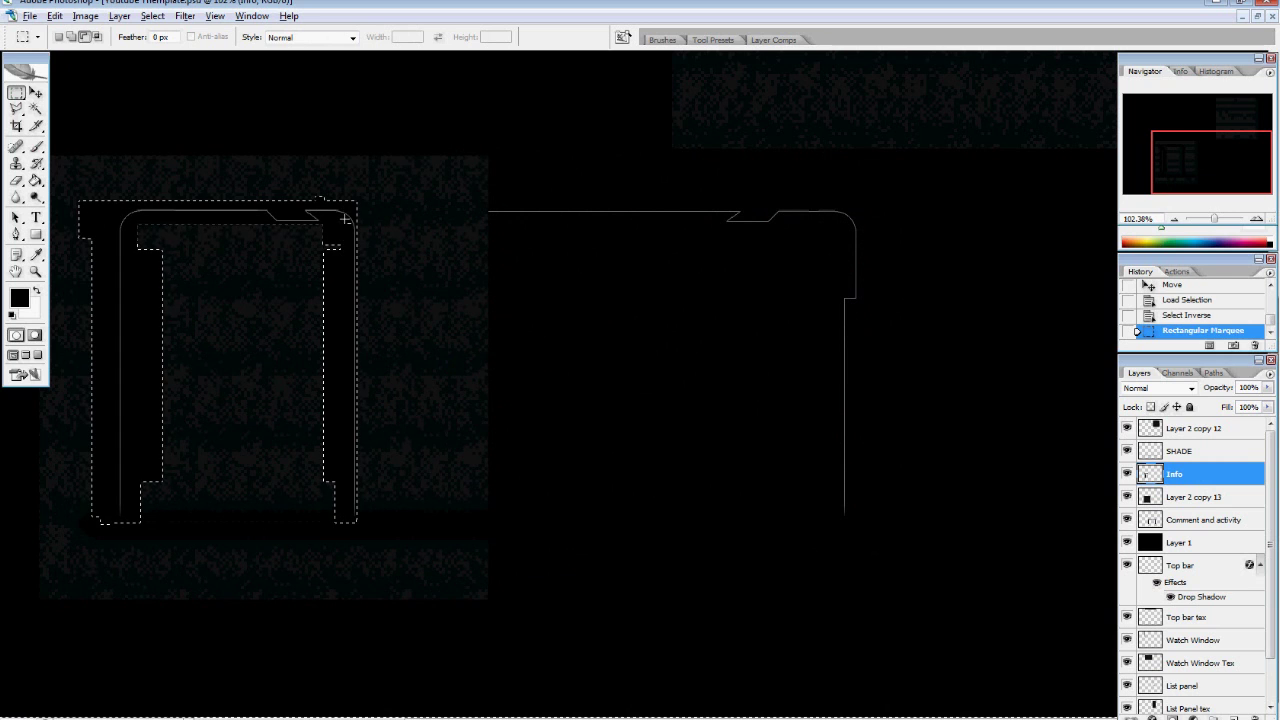
key(Delete)
click(1140, 495)
key(Delete)
key(ctrl+d)
Select the info panel's interior with the Magic Wand and clear its fill on the Info layer
click(1175, 474)
click(36, 108)
click(153, 361)
key(Delete)
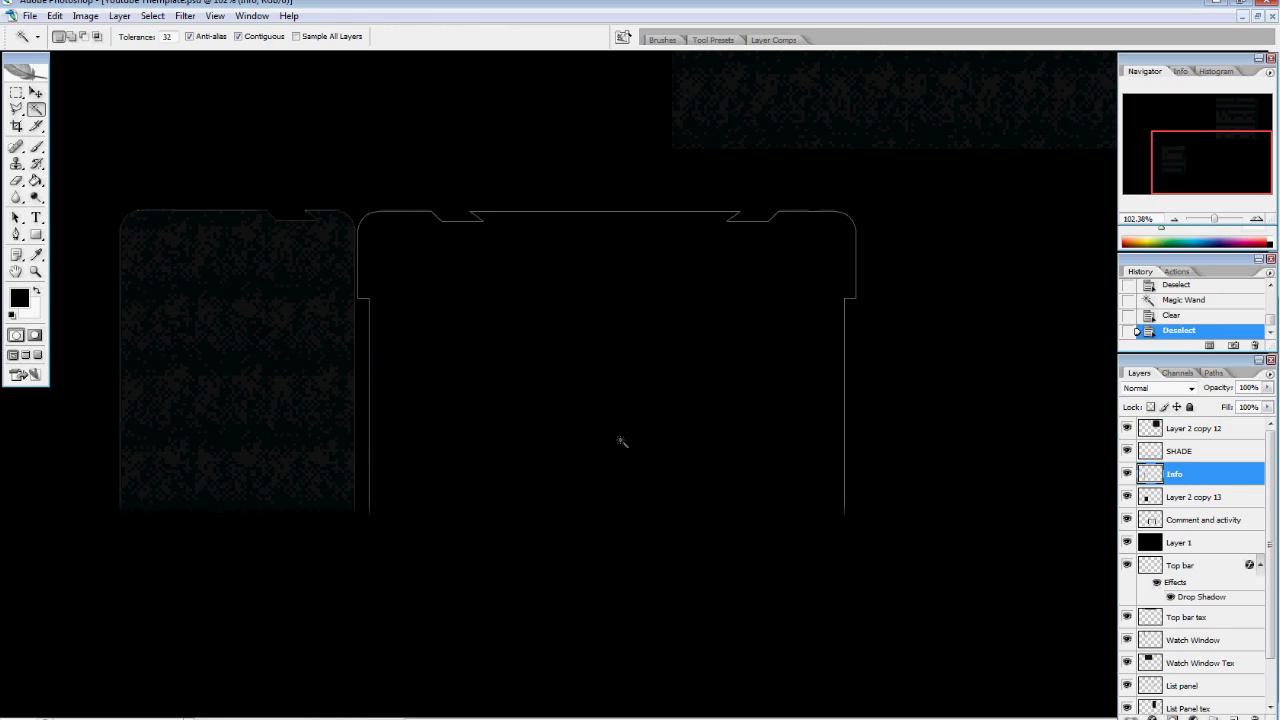
Rename the info panel's texture layer as Info Tex
click(1185, 502)
text(Info Tex)
key(Return)
Duplicate Layer 2 copy 12, place the copy beneath Comment and activity, and move its texture over the comment panel
key(ctrl+j)
drag(1212, 432, 1200, 552)
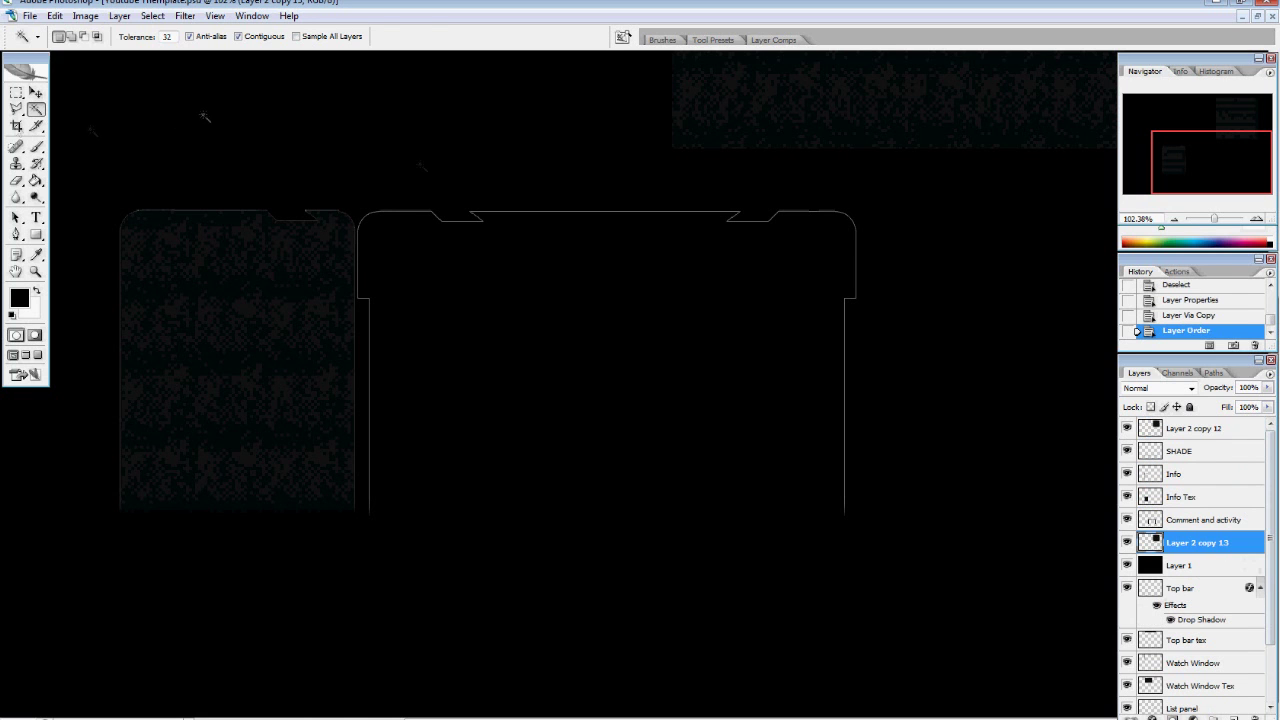
key(v)
drag(468, 443, 428, 554)
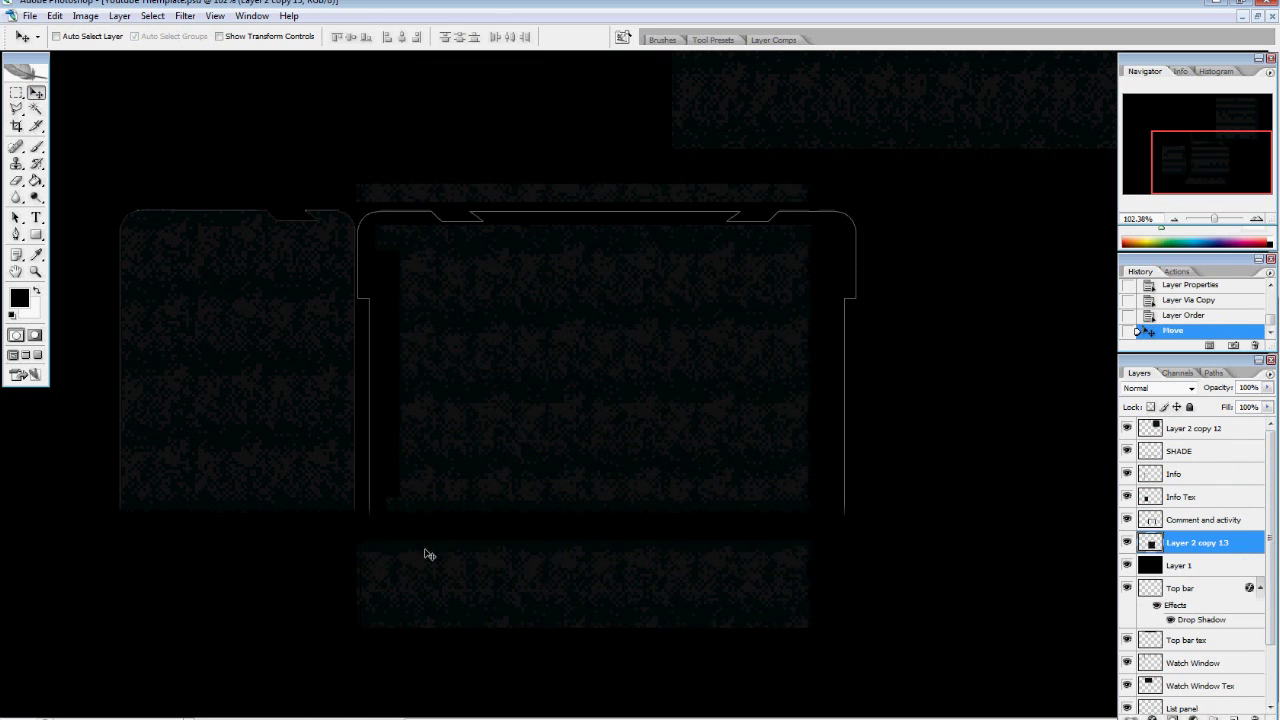
Duplicate the comment panel's texture to widen its coverage and merge the two pieces into one layer
key(ctrl+j)
ctrl+click(1190, 568)
key(ctrl+e)
Clear the merged texture outside the Comment and activity outline, subtracting the panel's interior from the inverted selection
ctrl+click(1151, 522)
key(ctrl+shift+i)
key(m)
drag(843, 219, 368, 524)
key(Delete)
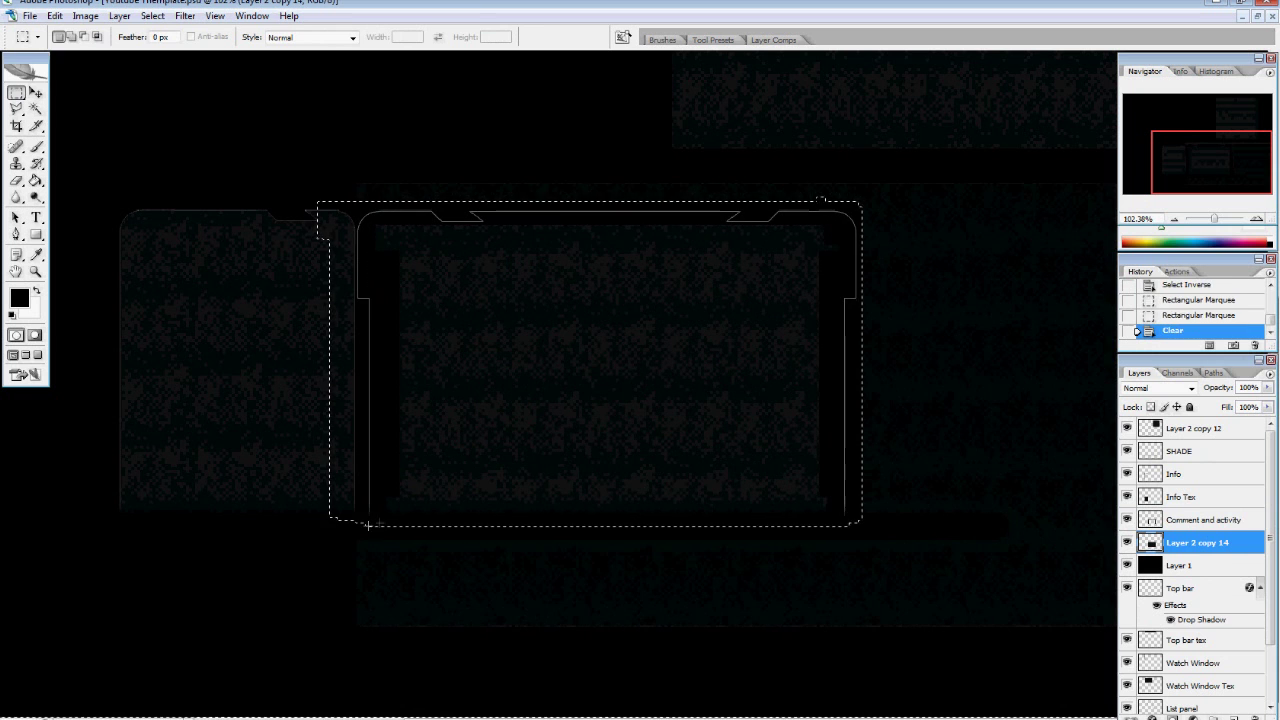
Refine the selection along the comment panel's left edge and clear it on the texture and Comment and activity layers
scroll(350, 512, up, 4)
drag(349, 514, 329, 226)
drag(259, 626, 77, 520)
key(Delete)
click(1175, 522)
key(Delete)
drag(1184, 178, 1203, 149)
key(ctrl+d)
Select the comment panel's interior with the Magic Wand and clear its fill on the Comment and activity layer
scroll(1000, 370, down, 4)
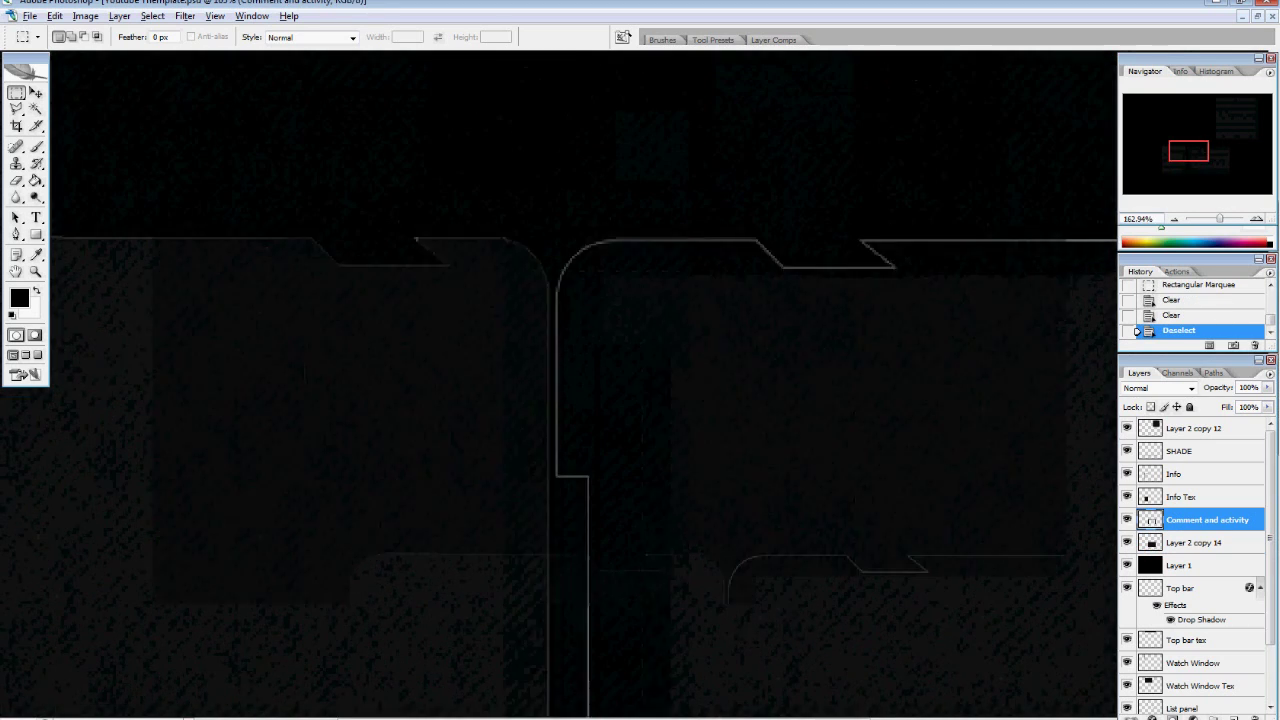
scroll(304, 372, down, 4)
click(36, 109)
click(512, 361)
key(Delete)
key(ctrl+d)
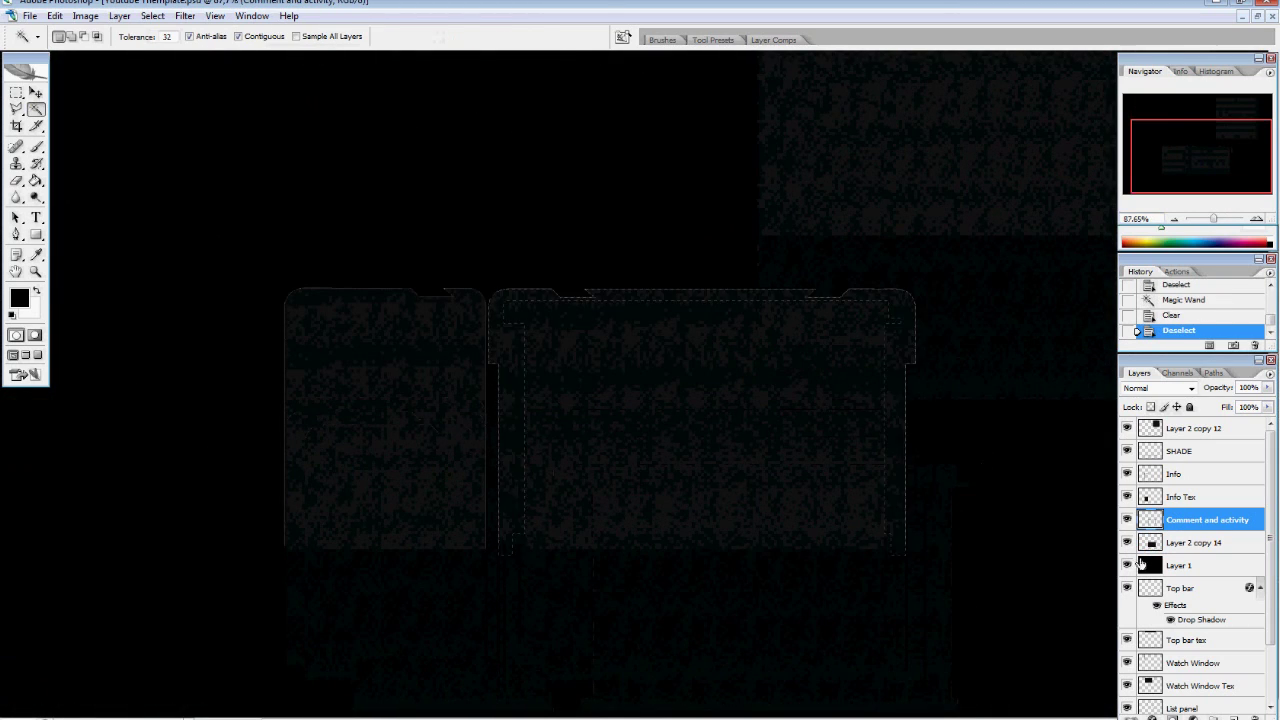
Rename Layer 2 copy 12 as Blok and hide the layer
drag(1190, 175, 1190, 153)
double_click(1193, 428)
text(Blck)
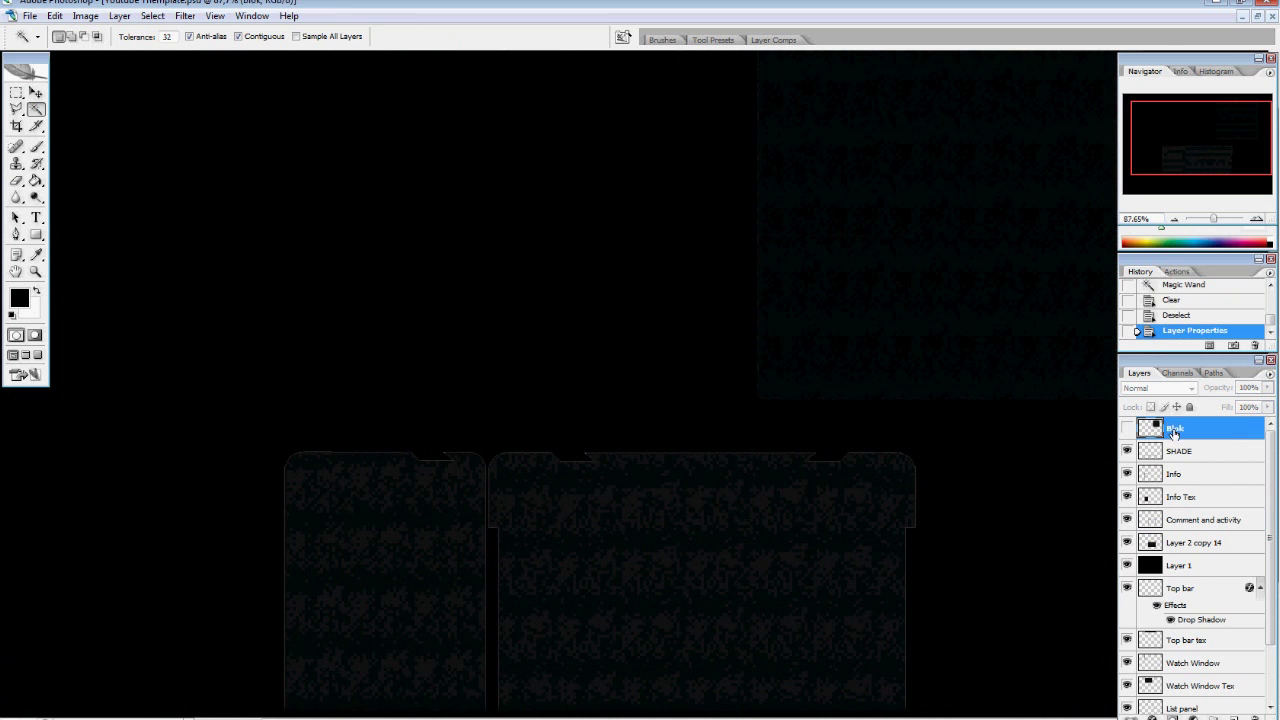
Move the layers from Top bar tex through Bar for info tex up the stack, between Blok and SHADE
scroll(1194, 575, down, 3)
click(1192, 567)
shift+click(1190, 703)
scroll(1192, 690, up, 3)
drag(1194, 650, 1188, 441)
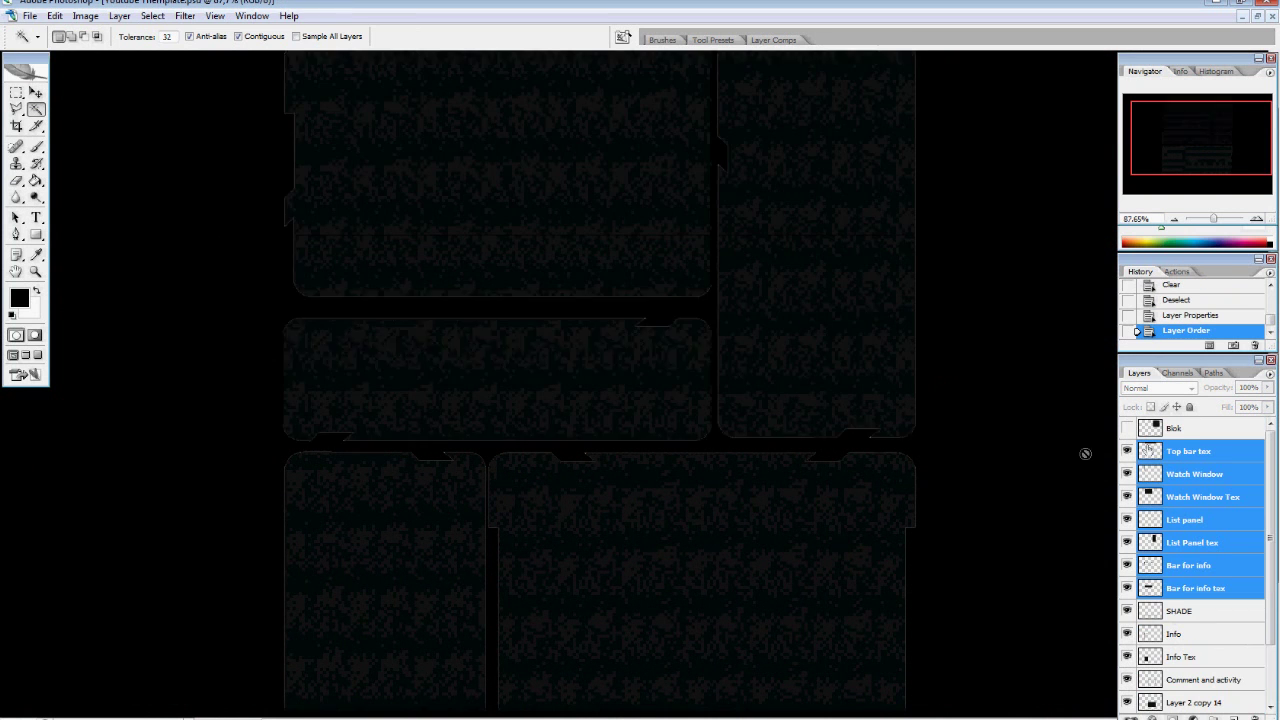
scroll(1045, 400, up, 1)
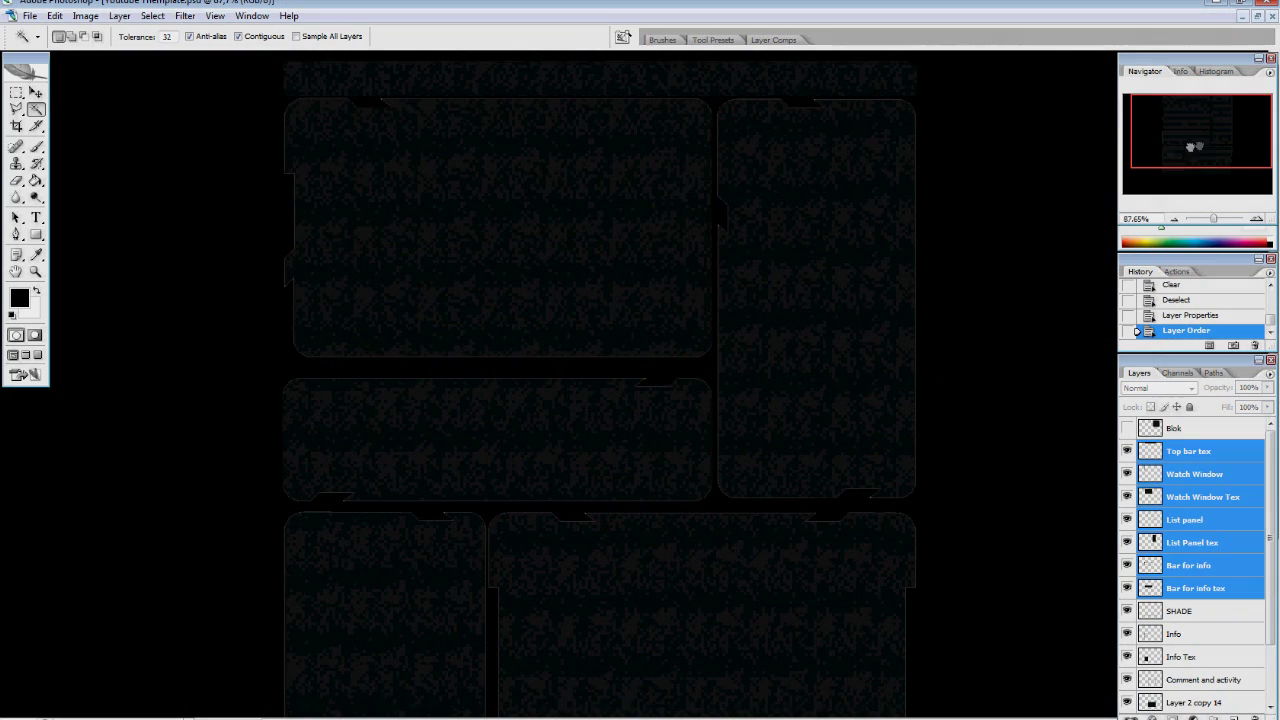